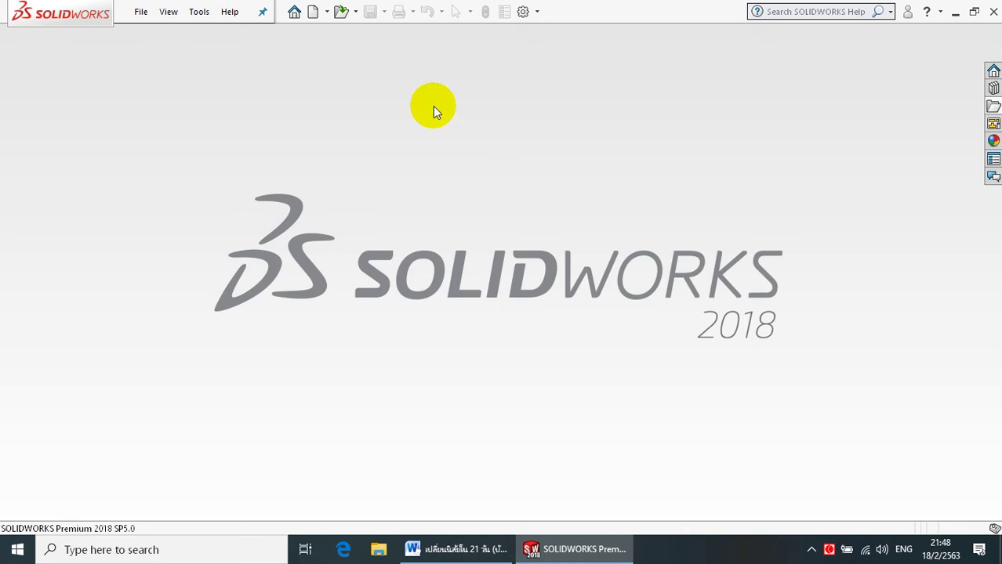
Step: Create a new blank Part document (Part3) from the New SOLIDWORKS Document dialog
left_click(314, 13)
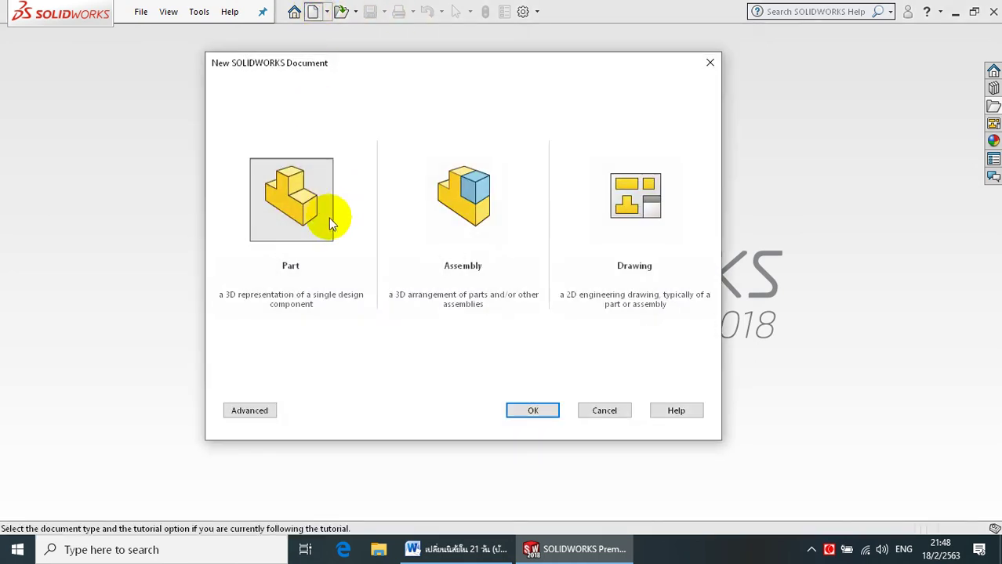
left_click(328, 218)
left_click(527, 411)
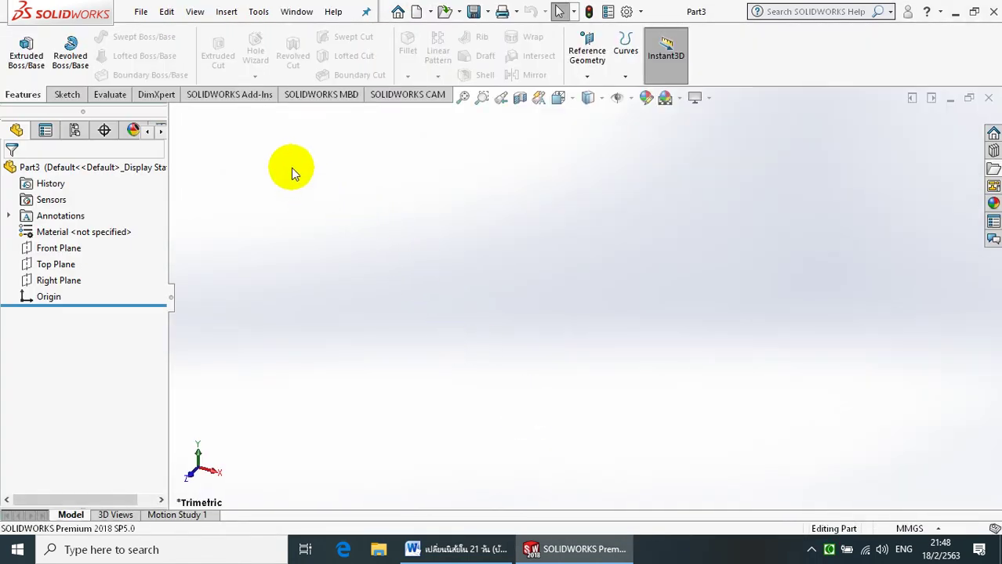
Step: Start a sketch on the Front Plane with vertical, horizontal and slanted lines meeting at the origin
left_click(66, 256)
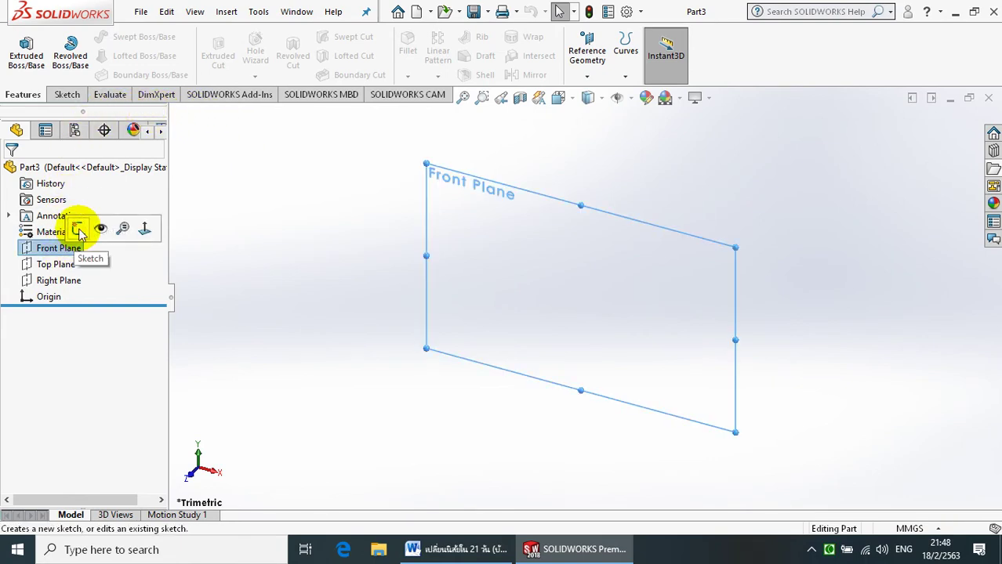
left_click(78, 229)
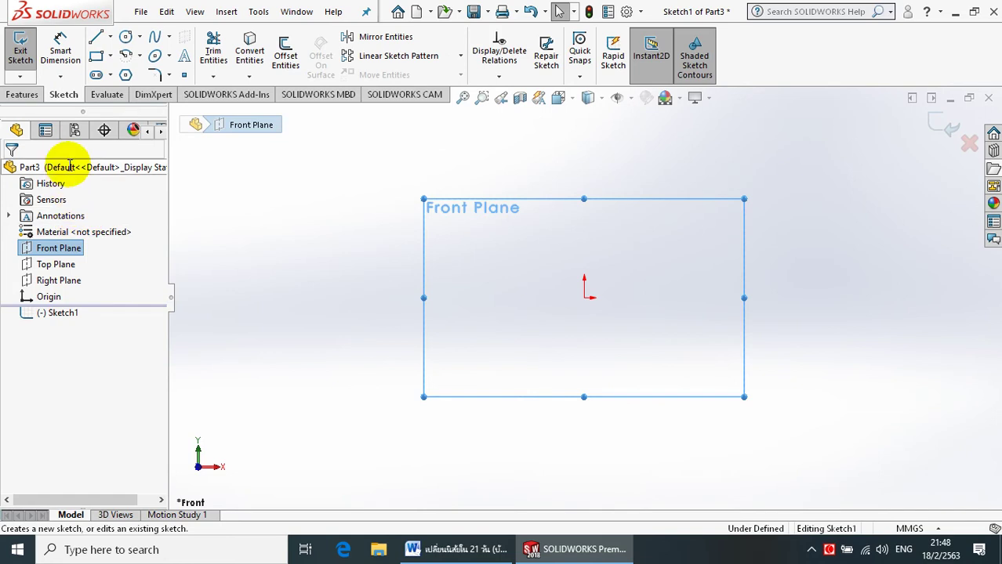
left_click(97, 39)
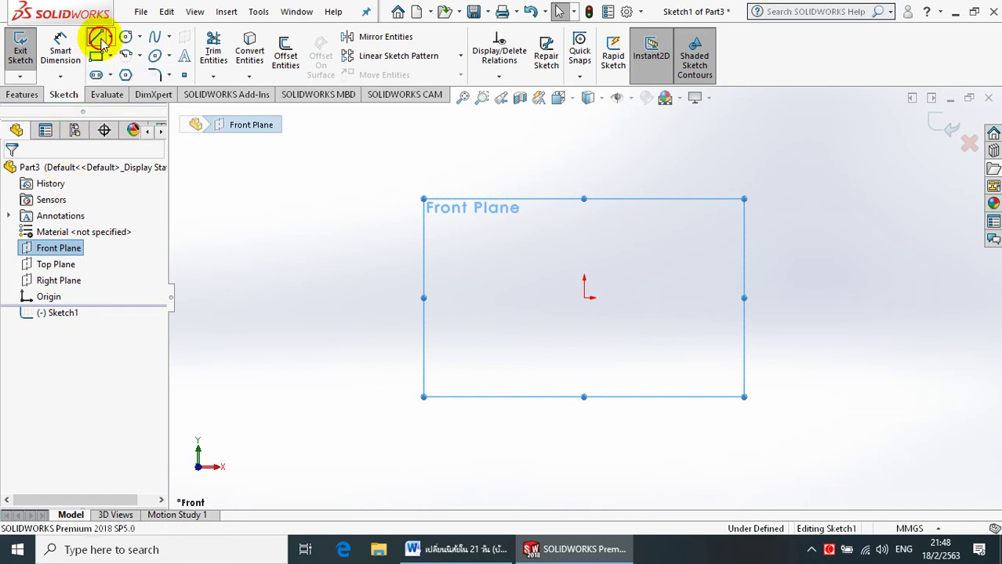
left_click(584, 156)
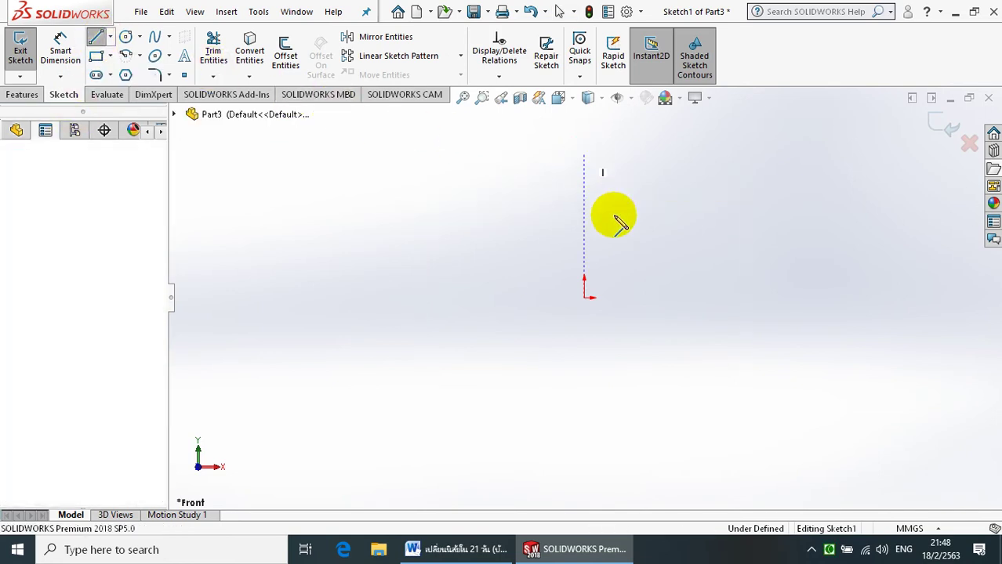
left_click(584, 298)
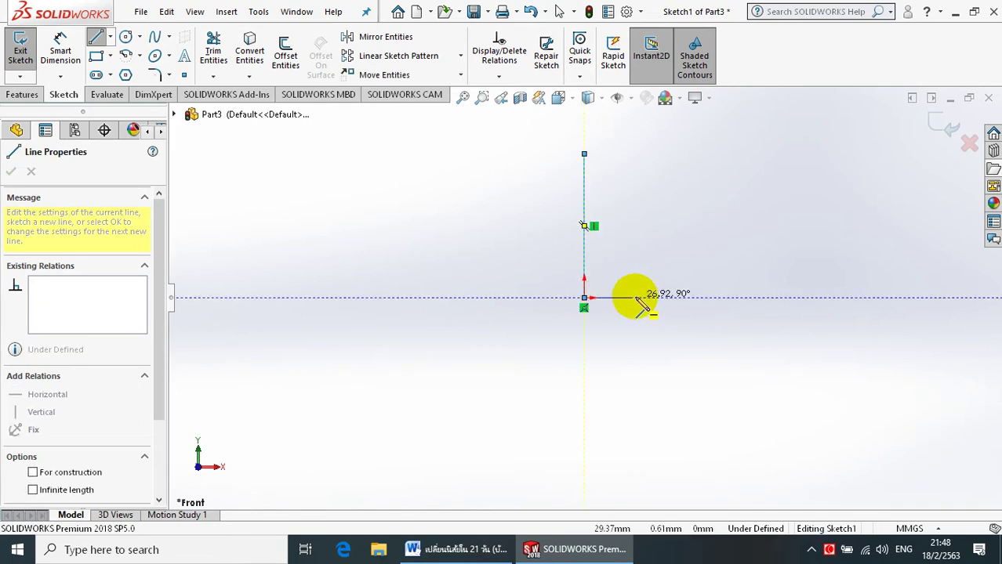
left_click(722, 297)
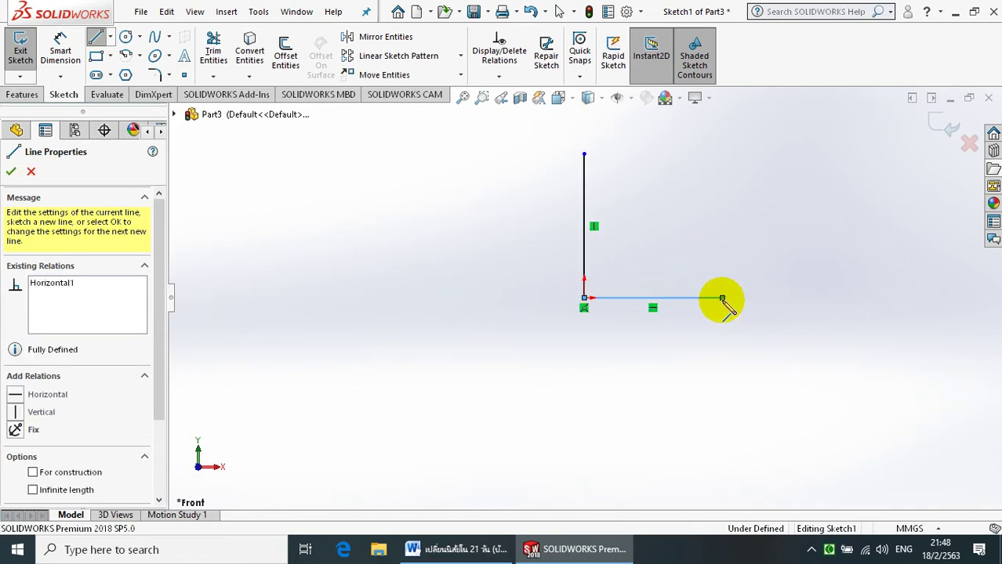
left_click(682, 130)
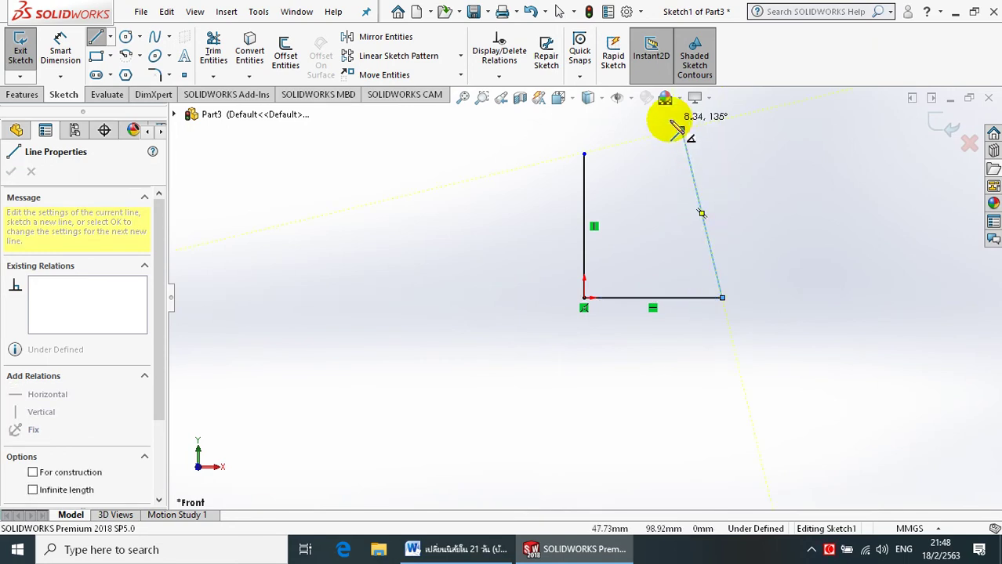
Step: Add an origin-centred circle and a vertical construction line at the horizontal line's right end
left_click(126, 38)
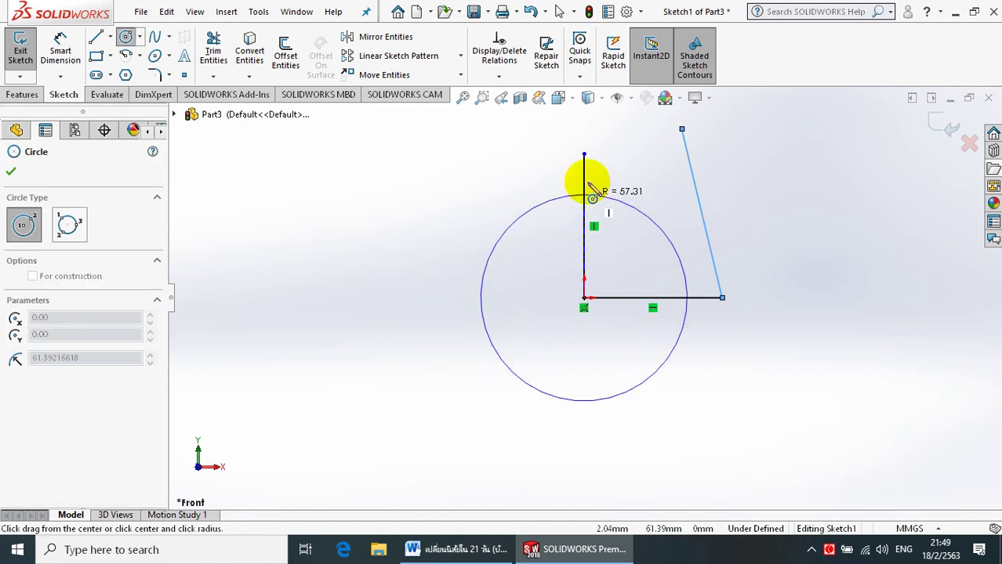
left_click_drag(584, 300, 562, 156)
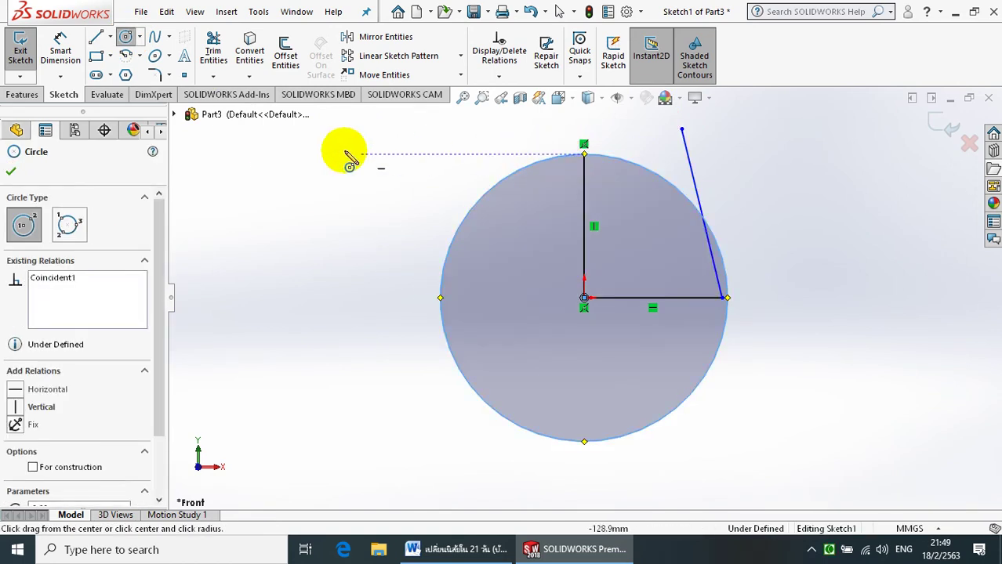
left_click(94, 39)
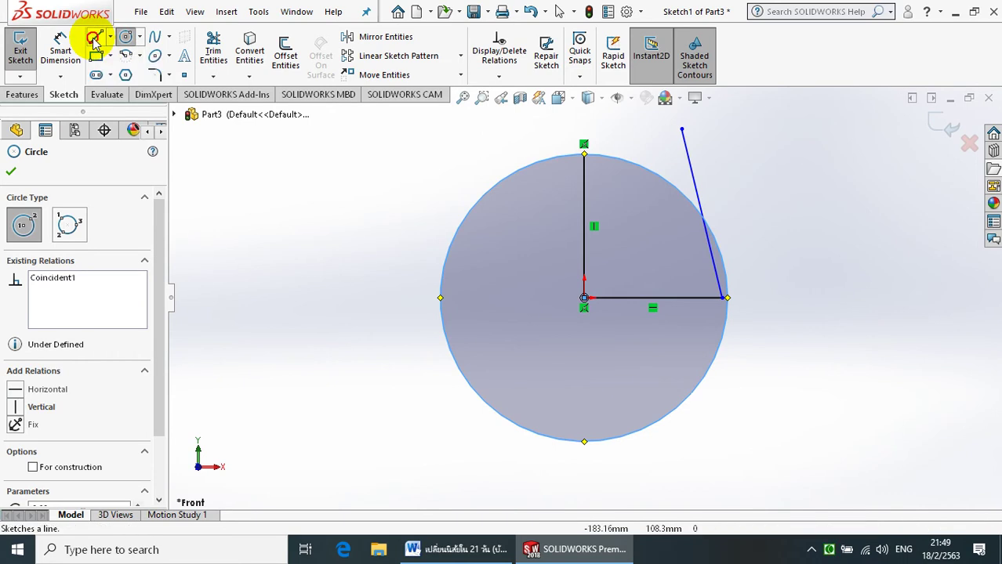
left_click(722, 299)
left_click(723, 183)
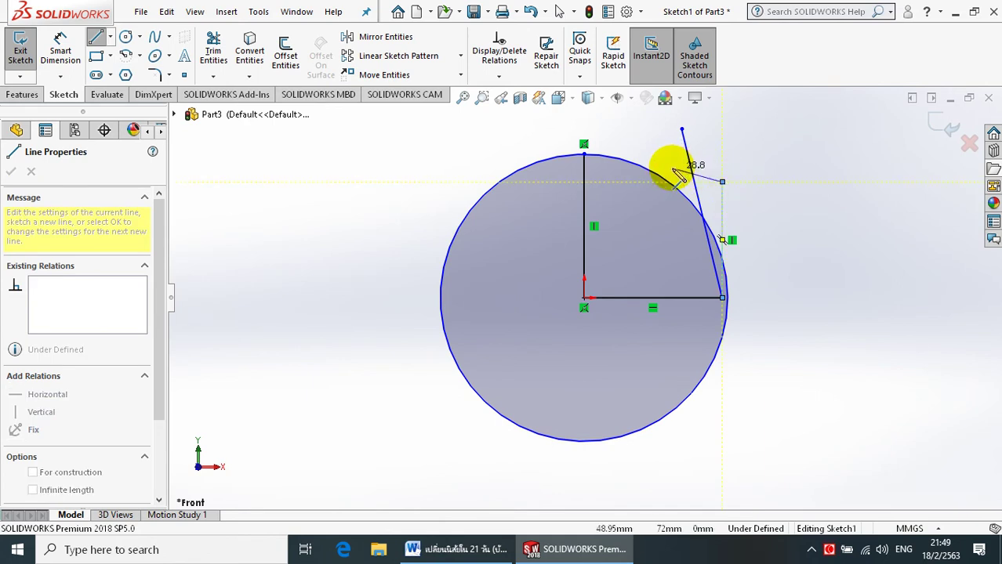
key("Escape")
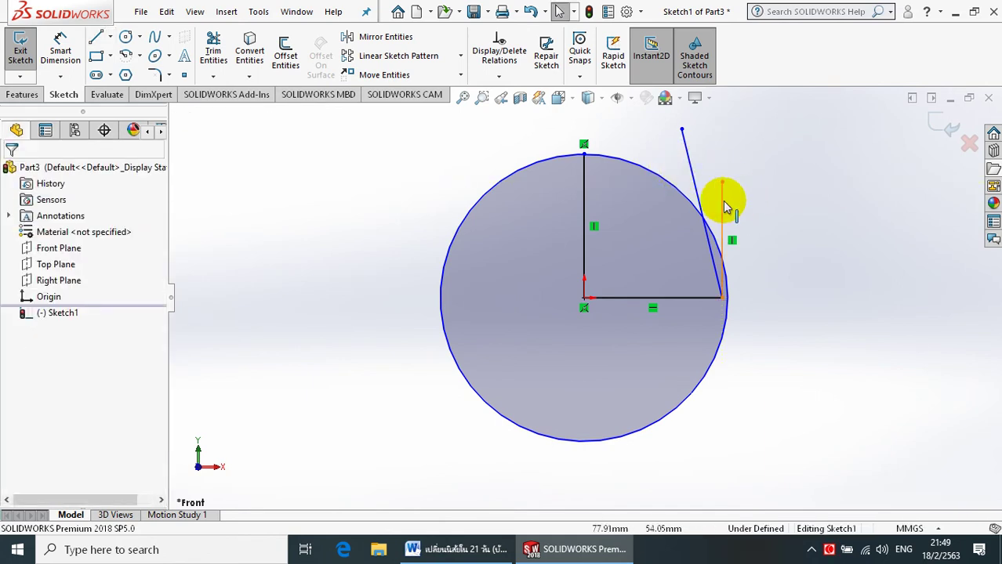
left_click(722, 207)
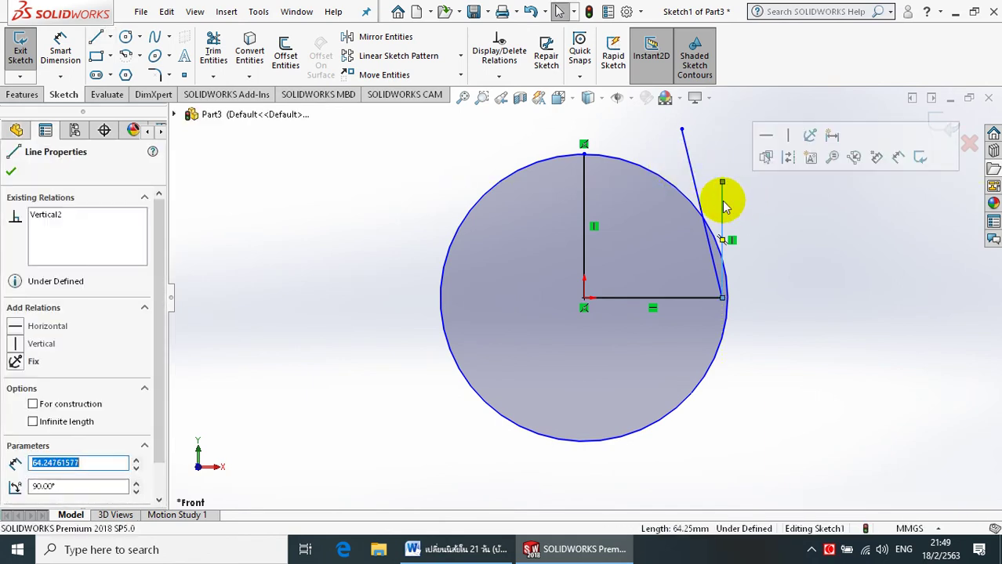
left_click(790, 159)
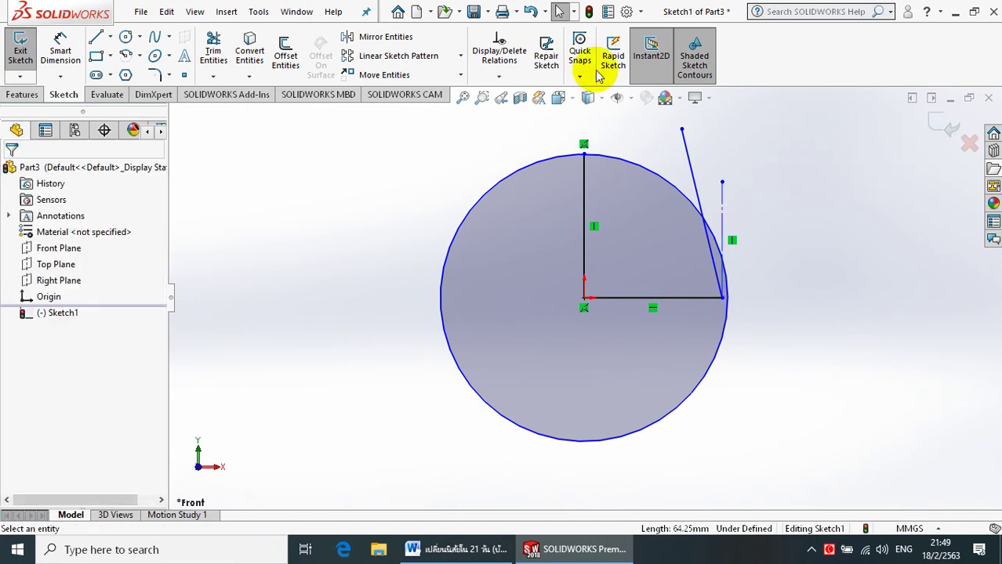
Step: Power Trim the slanted line outside the circle and the circle's large outer arc
left_click(216, 48)
mouse_move(631, 131)
left_mouse_down()
mouse_move(700, 188)
mouse_move(725, 252)
left_mouse_up()
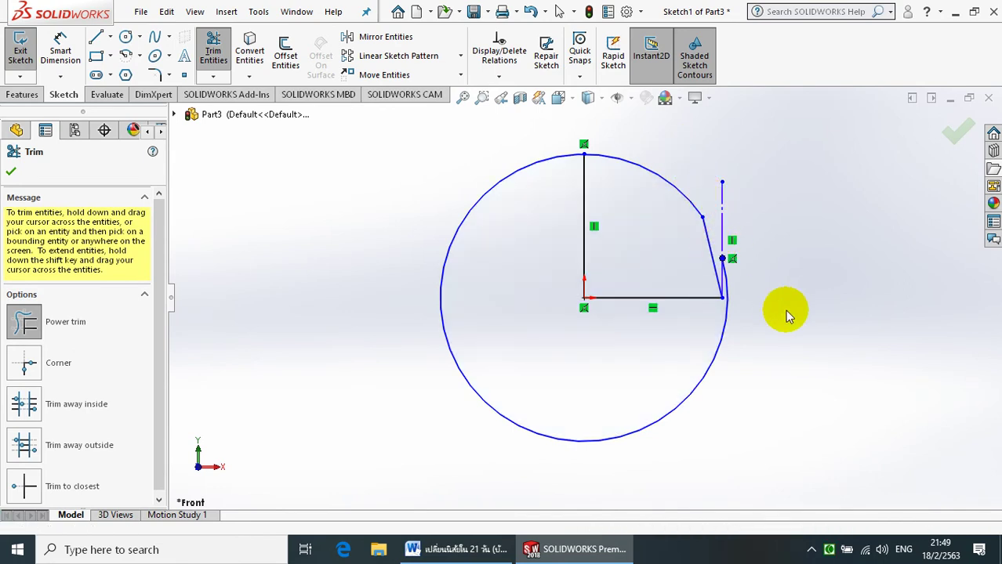
left_click_drag(756, 328, 700, 354)
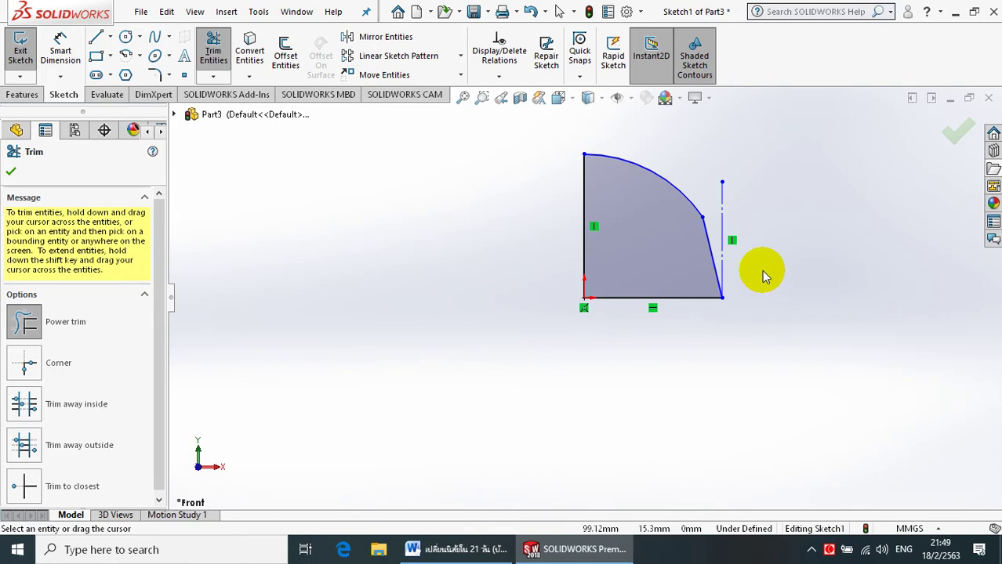
Step: Dimension the arc radius to 64 mm and the bottom line length to 60 mm
left_click(61, 45)
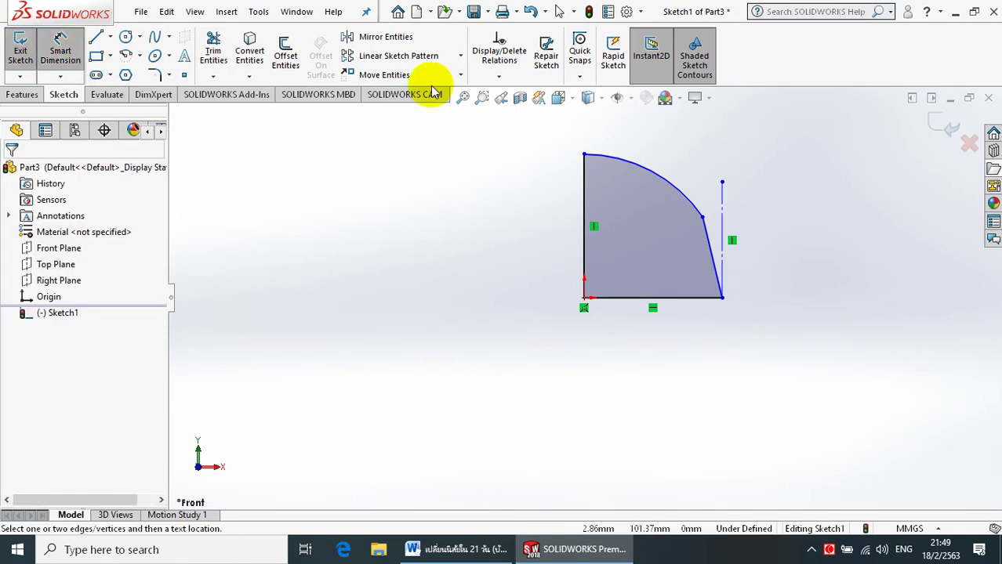
left_click(664, 171)
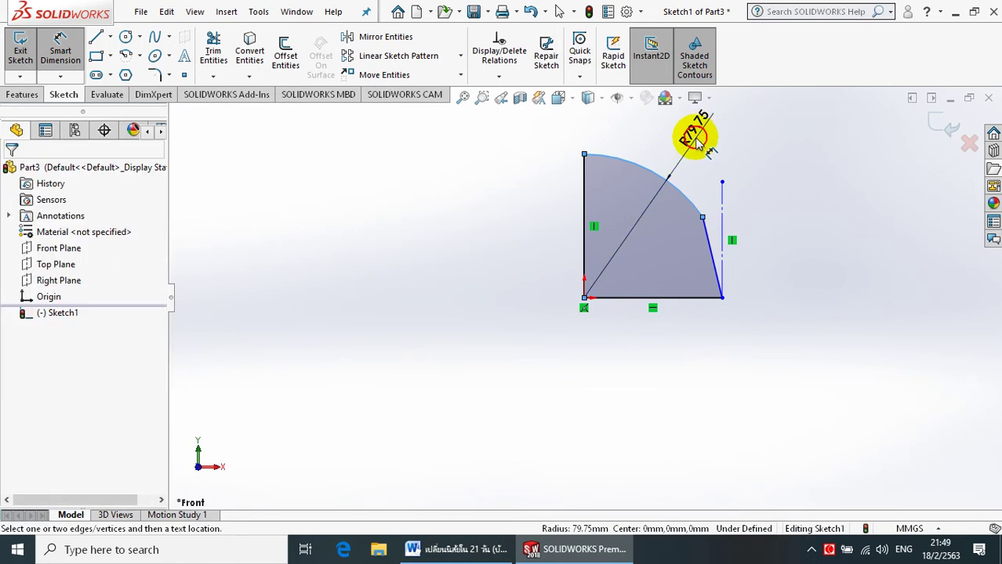
left_click(697, 140)
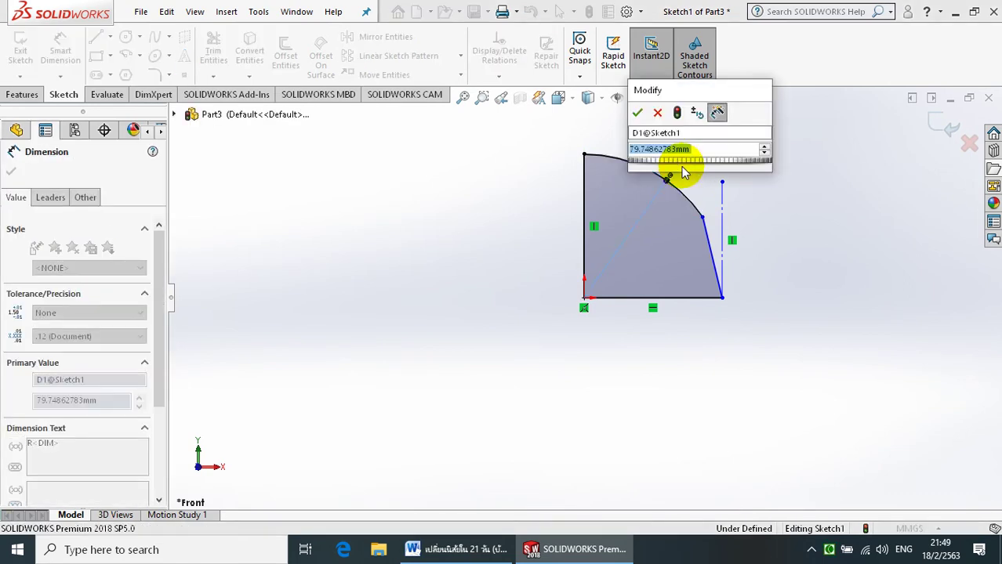
type("64")
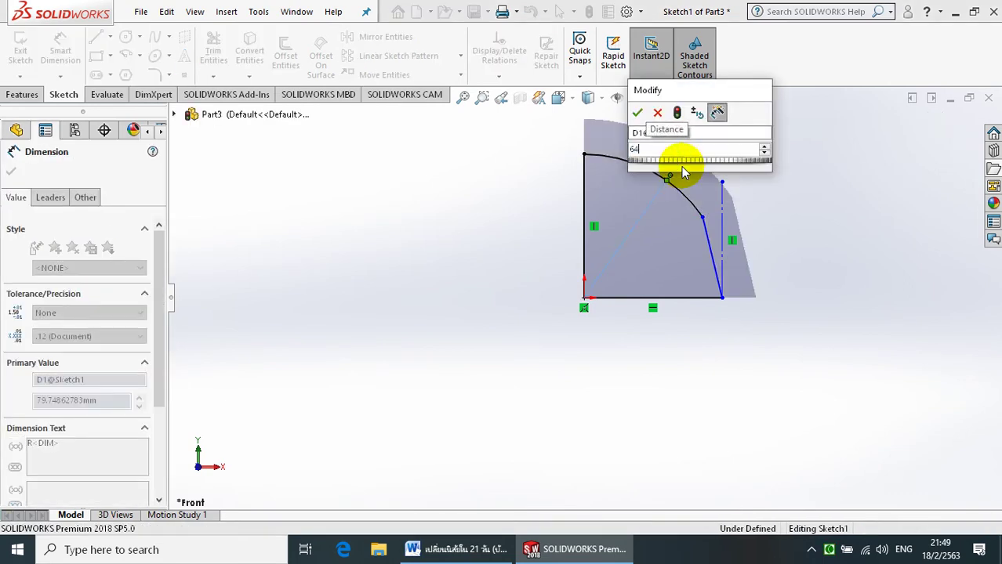
key("Return")
key("f")
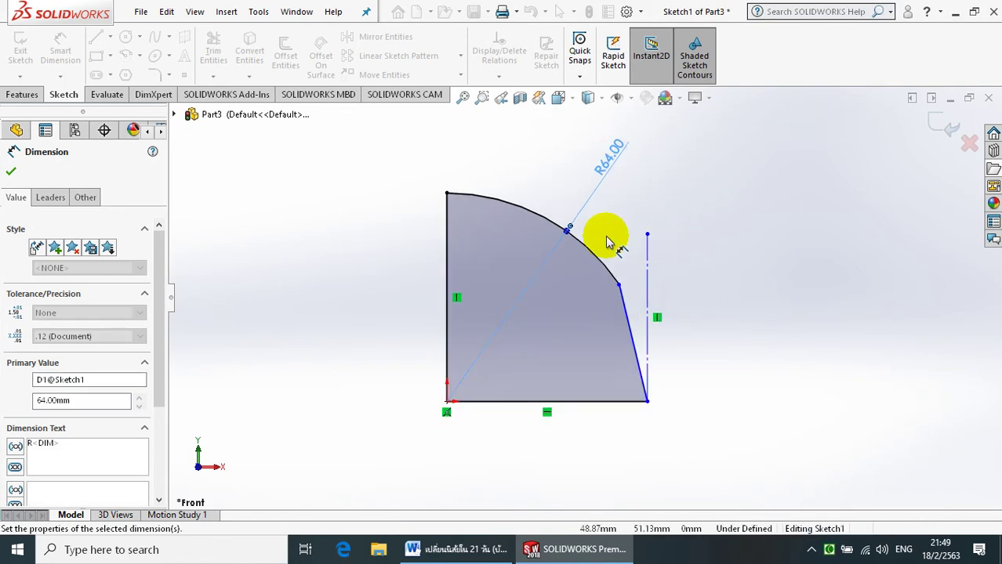
scroll(608, 242, "down", 2)
left_click(568, 446)
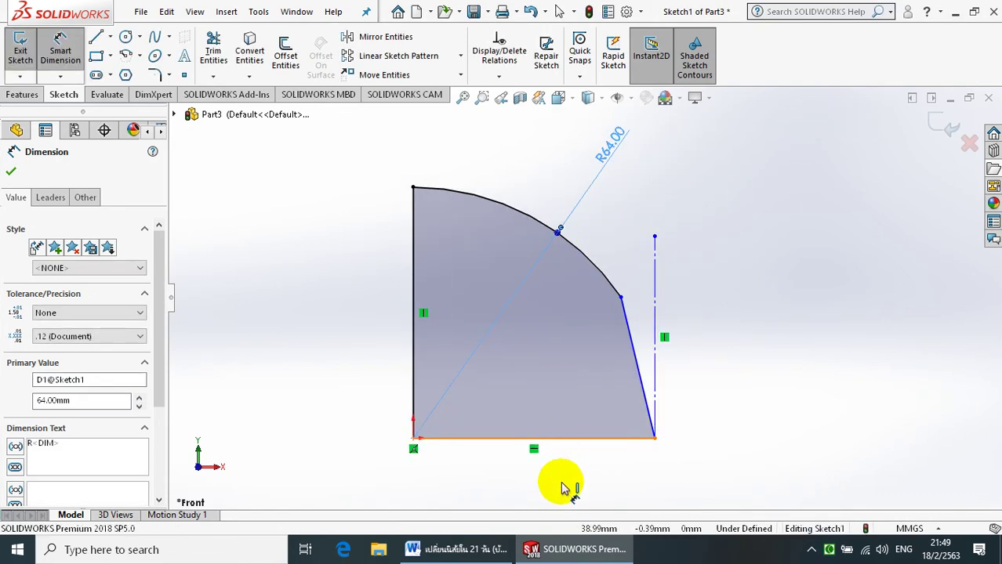
left_click(558, 486)
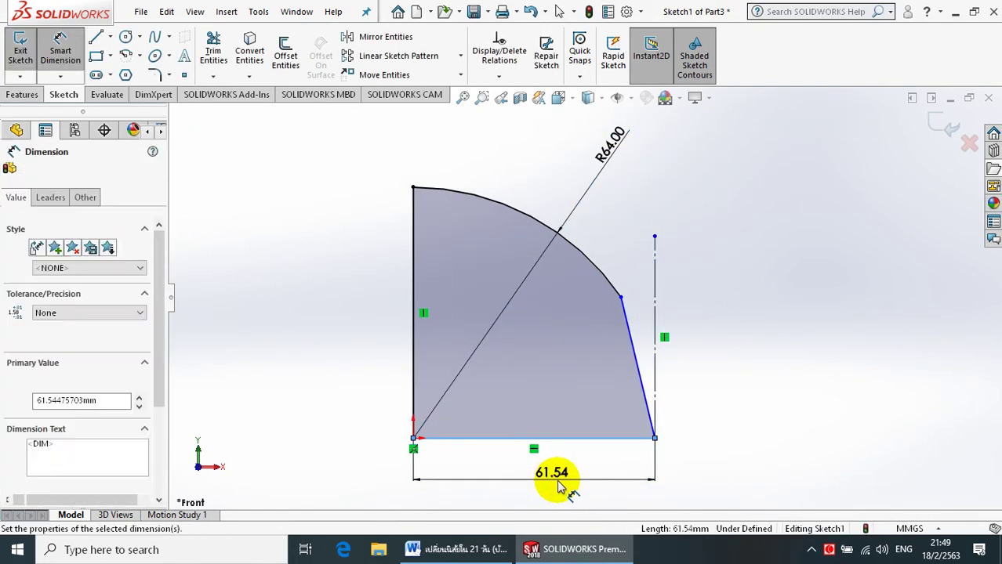
type("60")
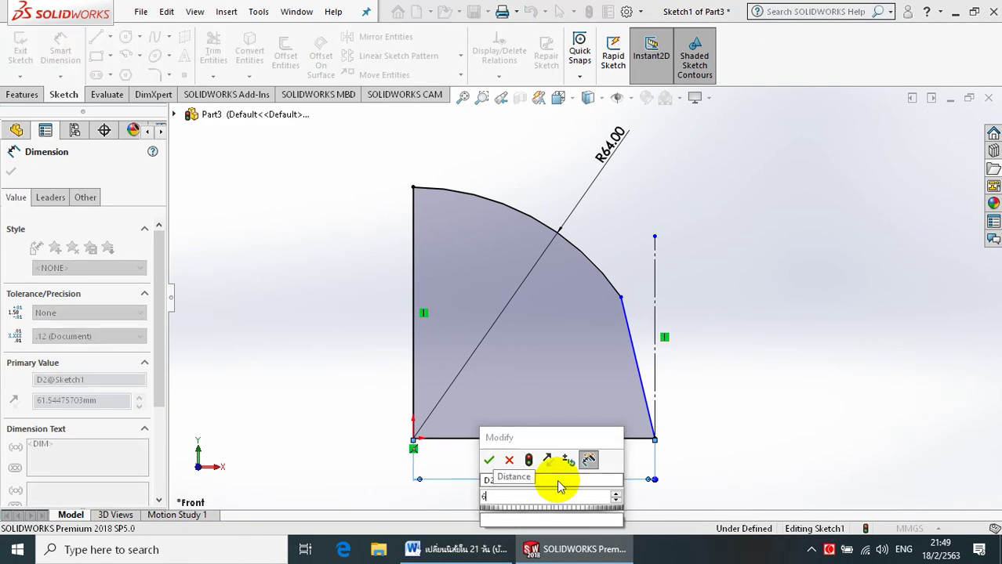
key("Return")
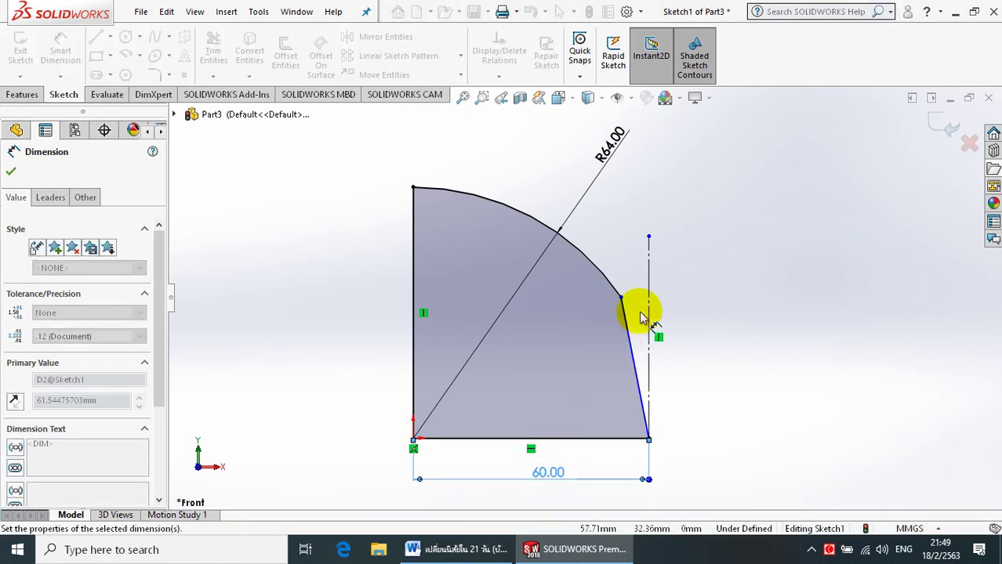
Step: Add a 5° angle between the slanted right line and the vertical reference line
left_click(648, 314)
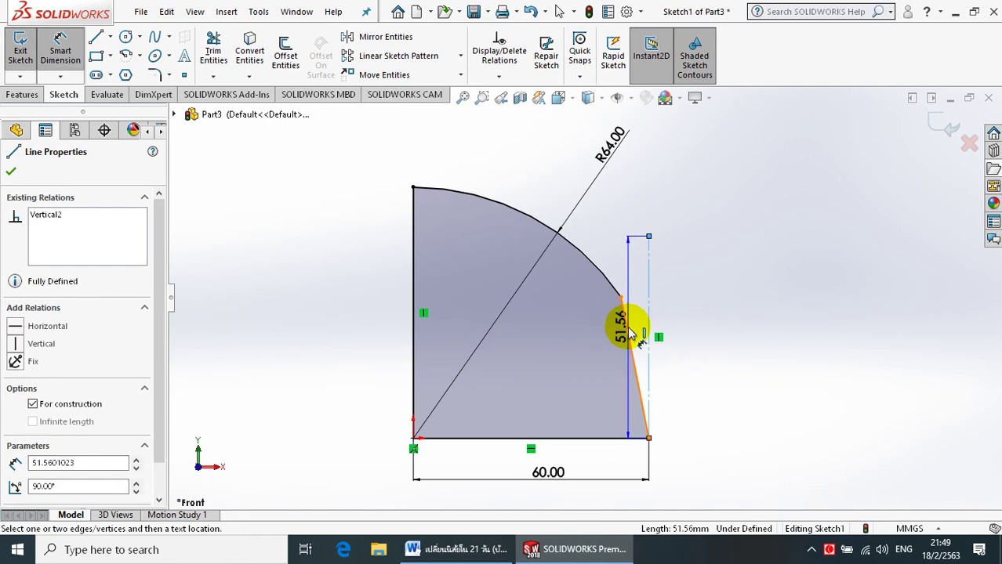
left_click(648, 269)
left_click(631, 232)
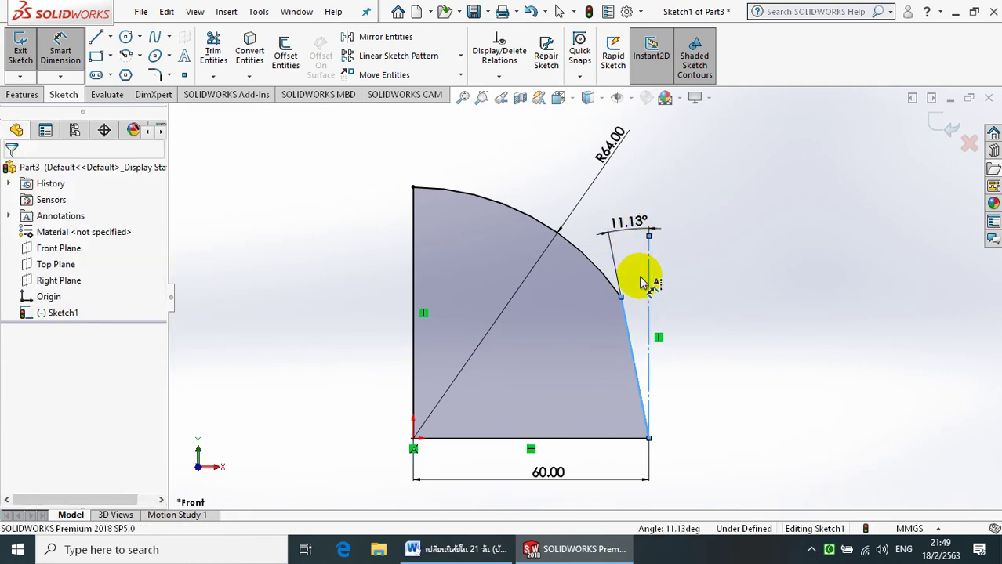
type("5")
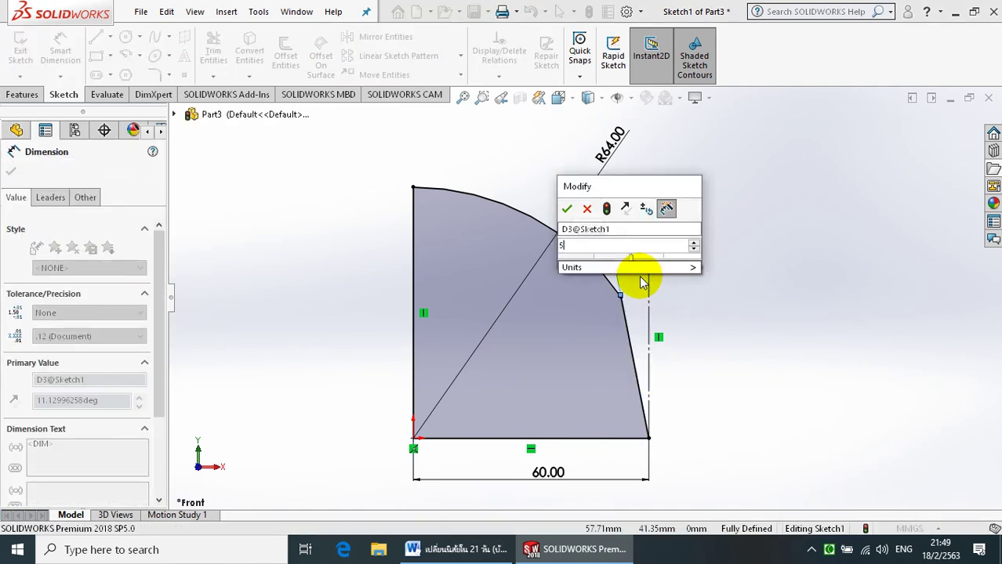
key("Return")
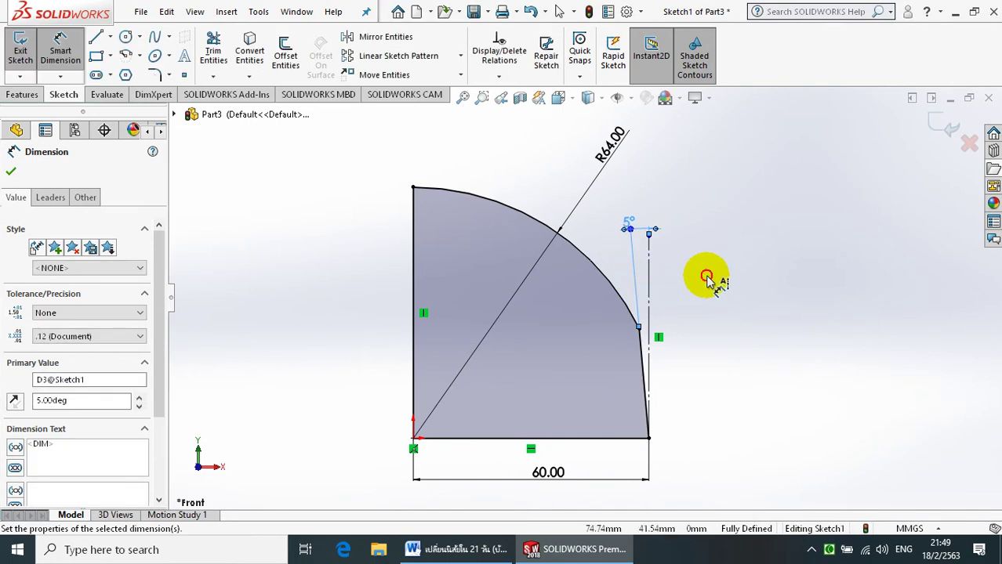
left_click(710, 280)
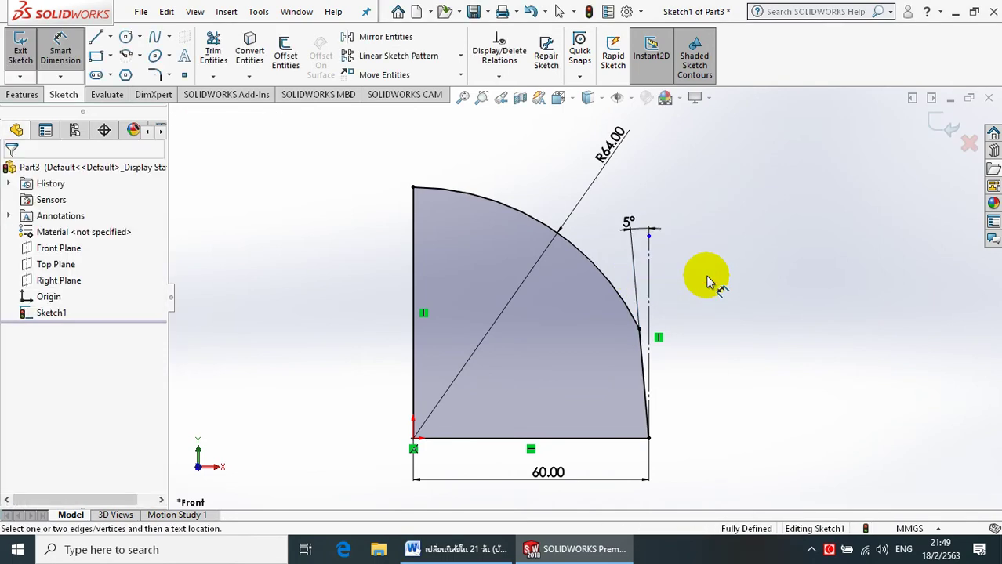
left_click(413, 291)
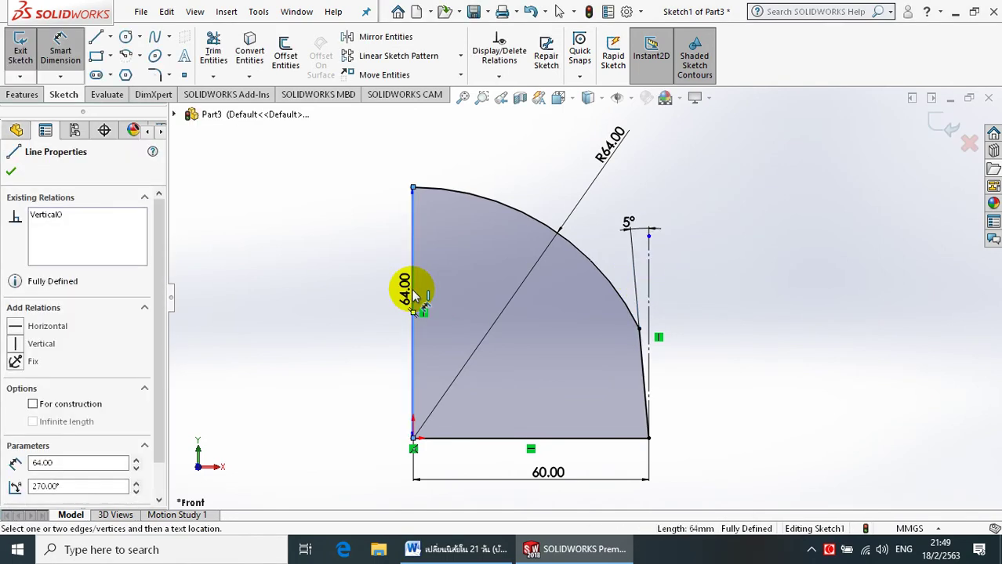
left_click(369, 226)
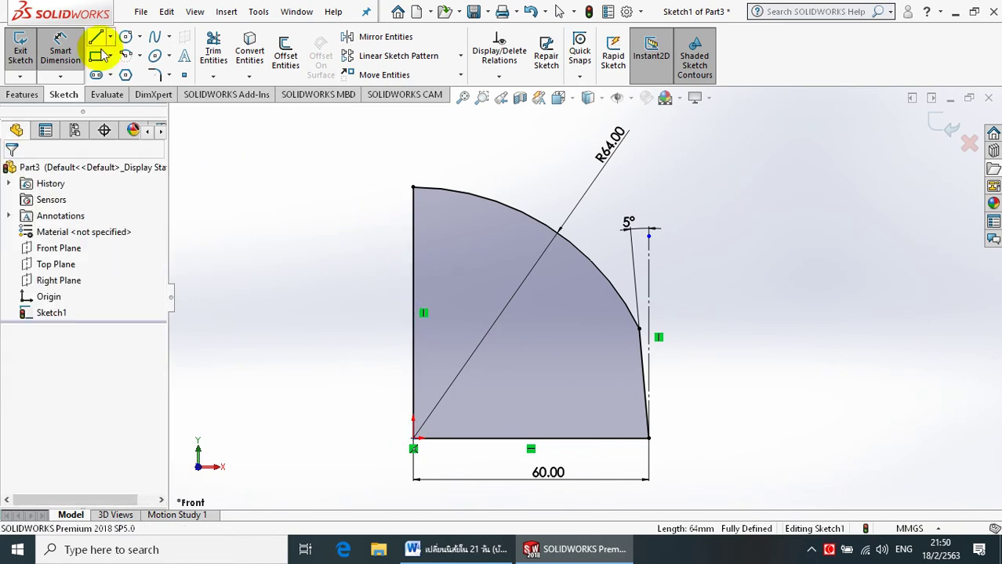
Step: Convert the left vertical line and 60 mm bottom line to construction geometry, then exit Sketch1
left_click(63, 47)
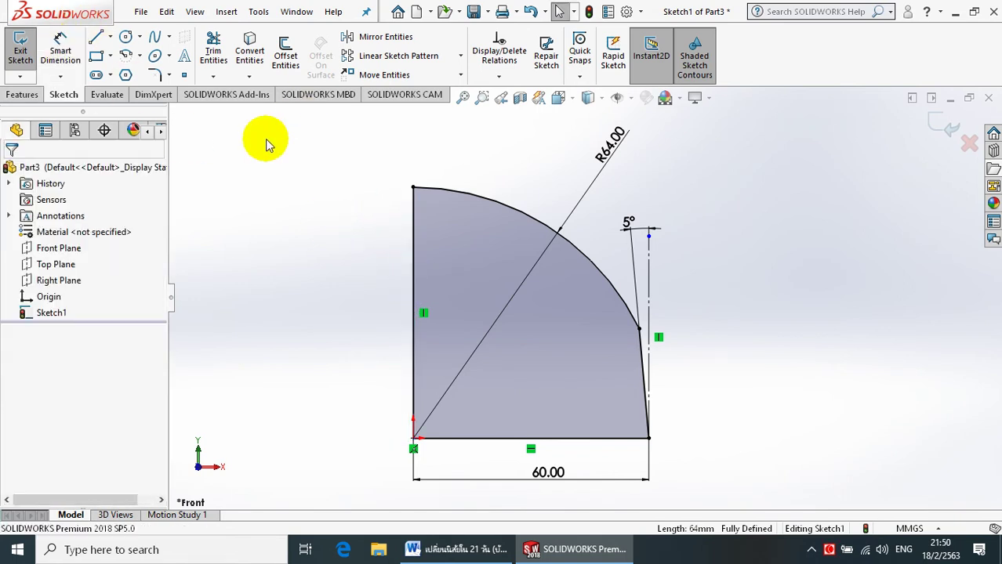
left_click(413, 245)
left_click(478, 204)
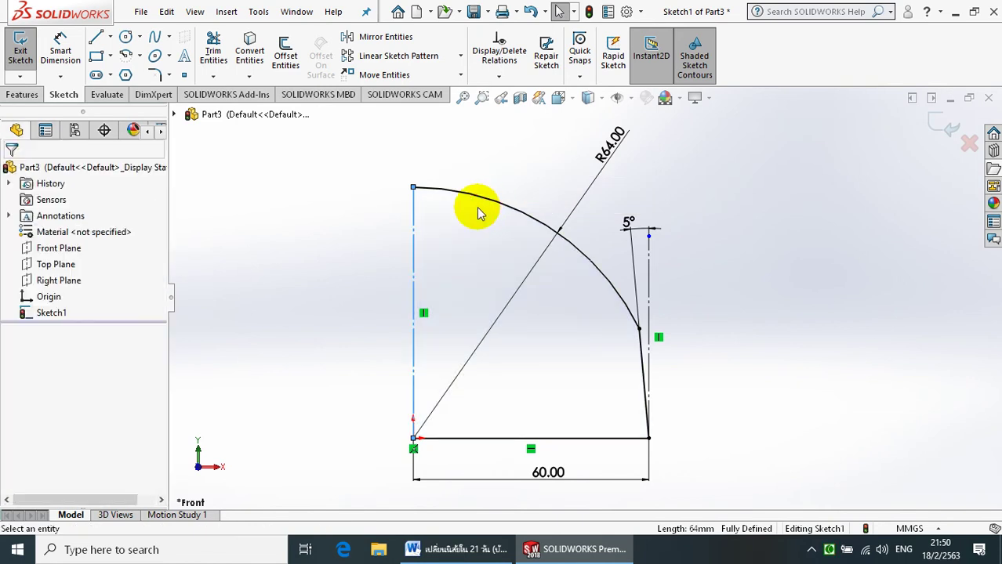
left_click(522, 439)
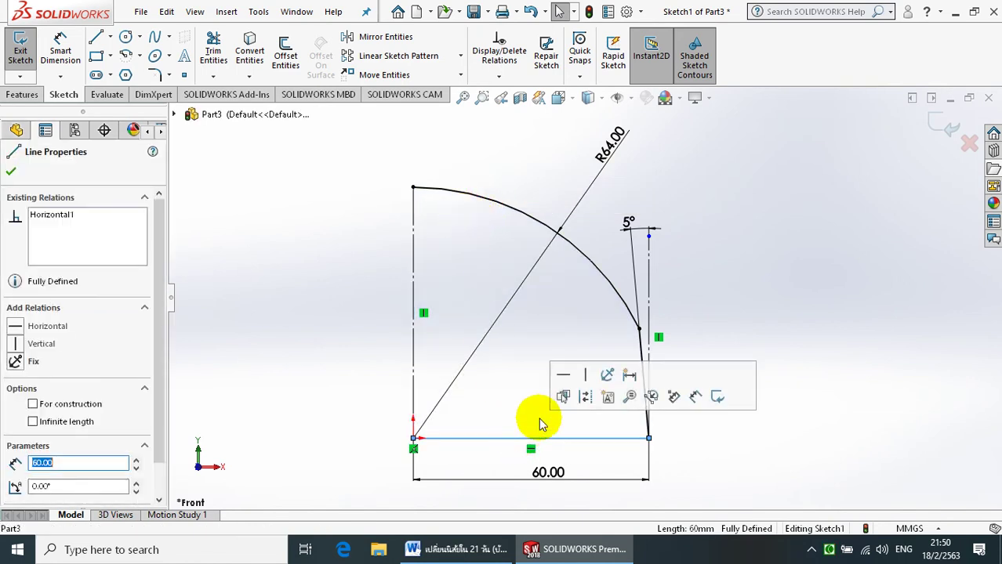
left_click(585, 397)
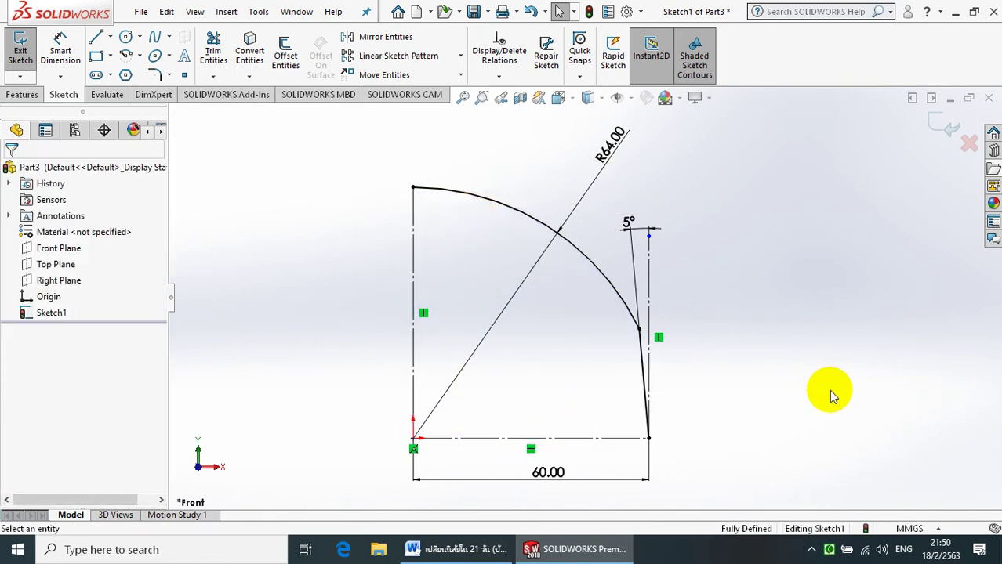
left_click(935, 131)
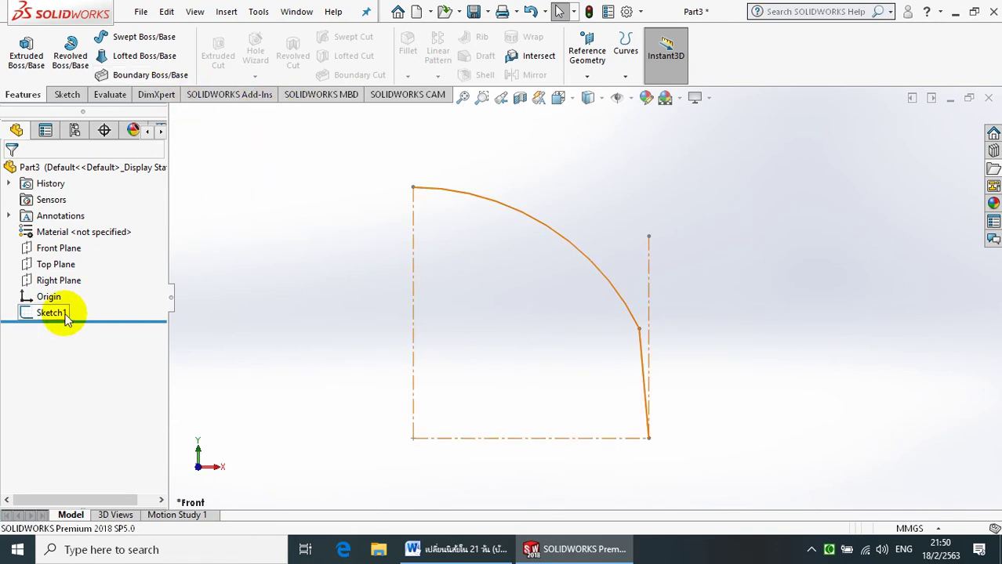
Step: Set a surface revolve of Sketch1 about the left vertical centerline, Mid Plane, 180°
left_click(228, 12)
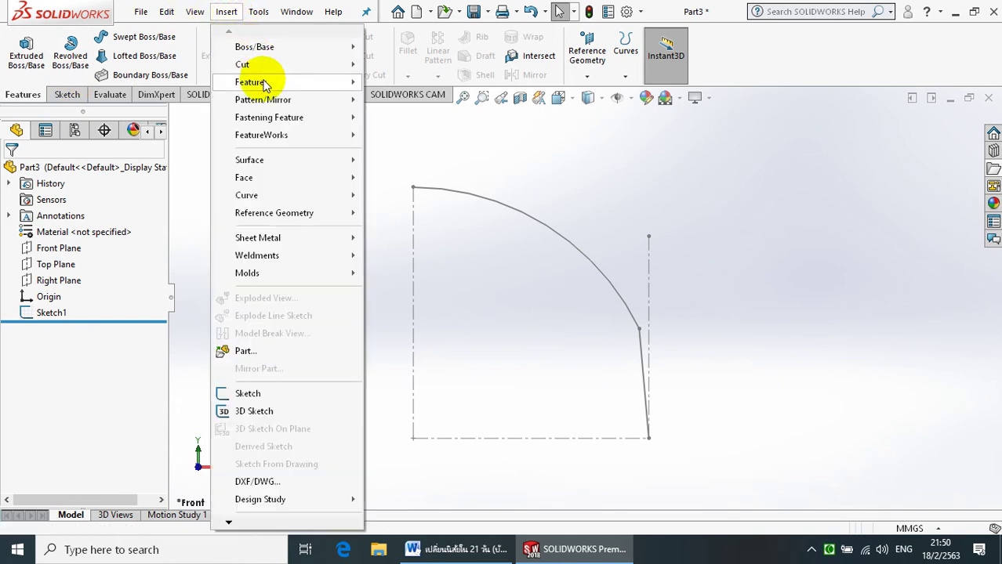
mouse_move(249, 160)
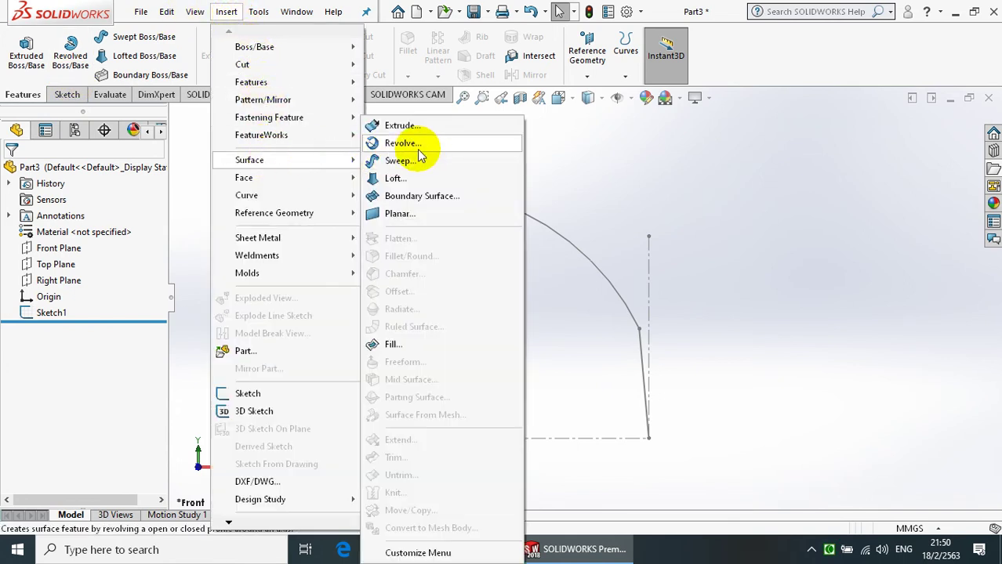
left_click(424, 145)
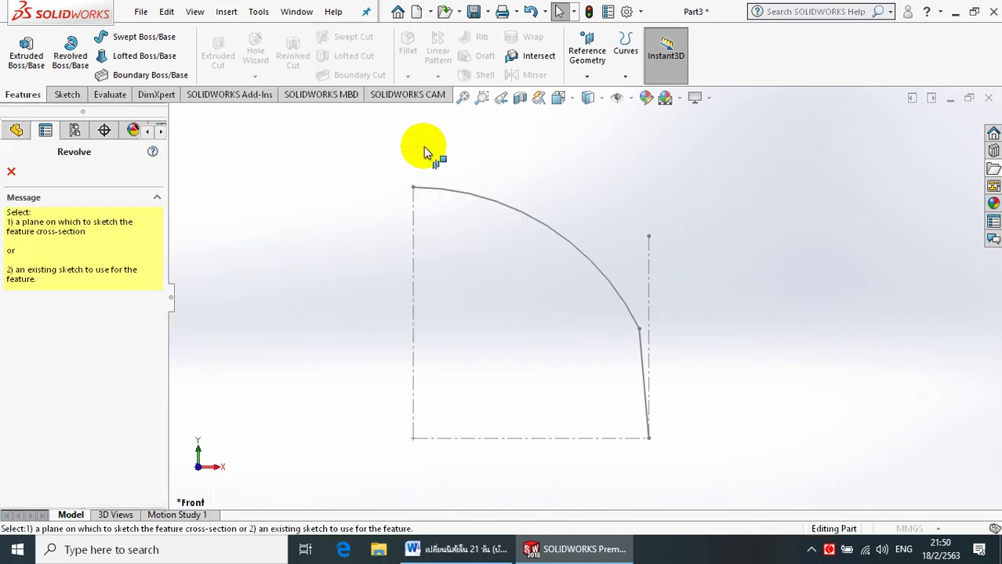
left_click(483, 201)
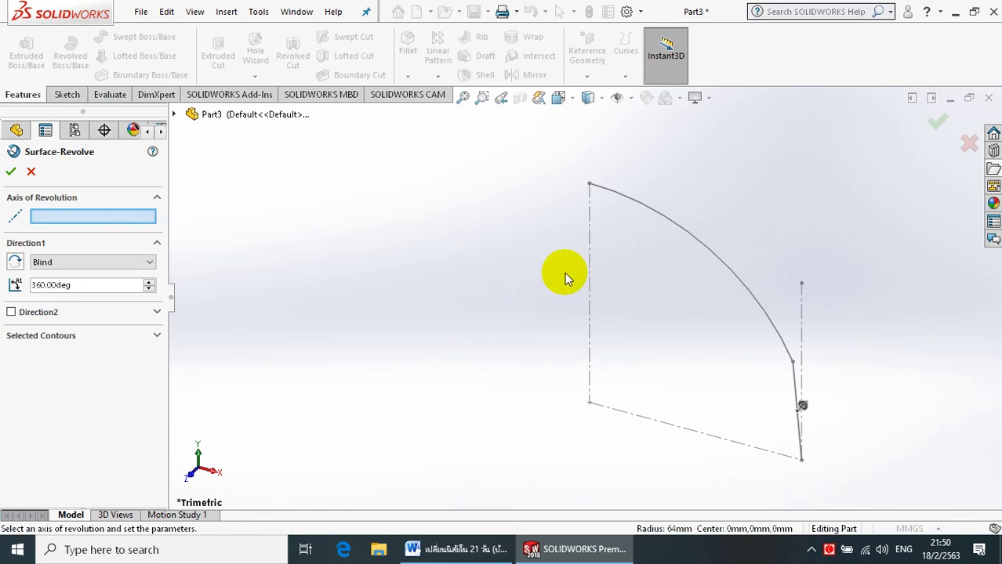
left_click(590, 270)
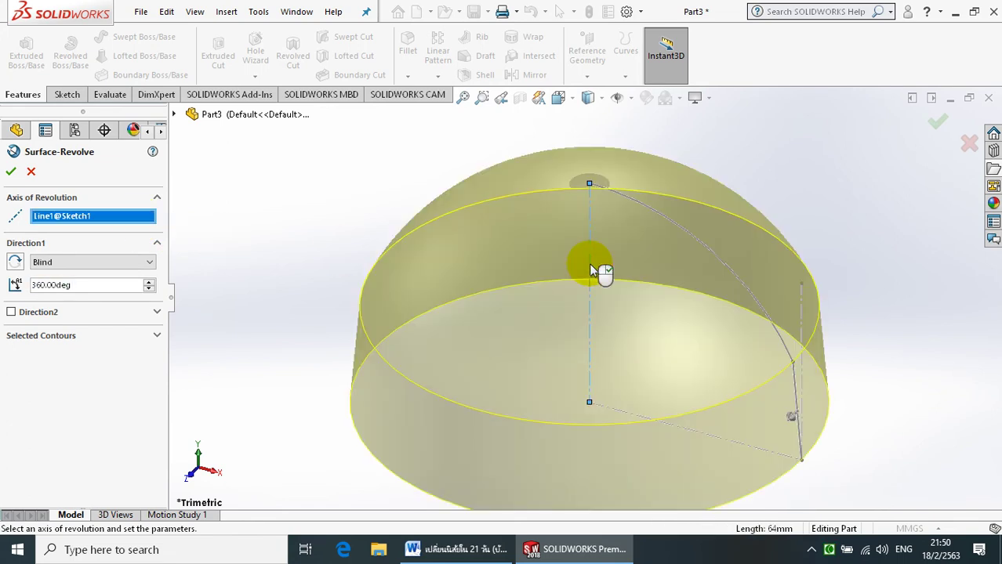
left_click(127, 264)
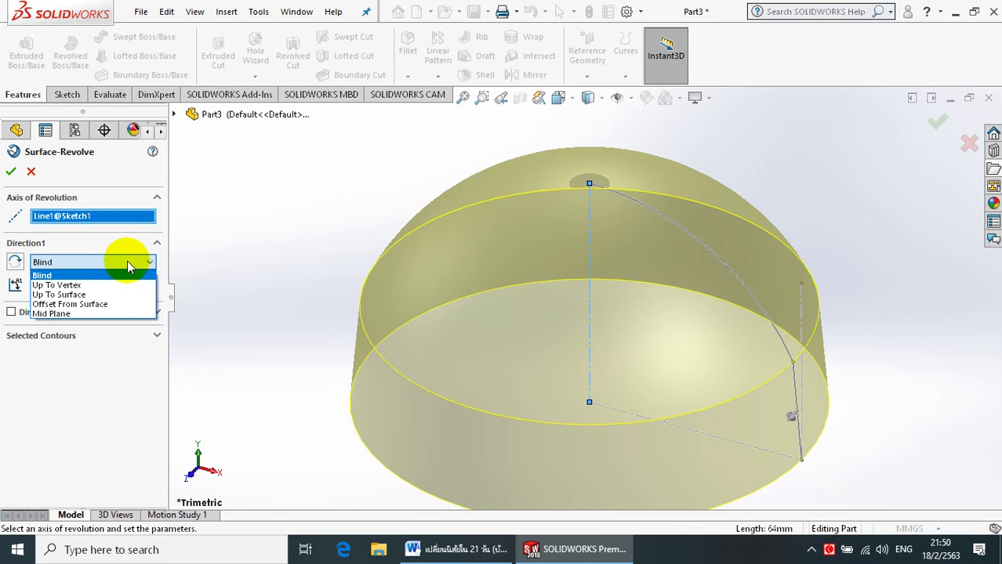
left_click(104, 315)
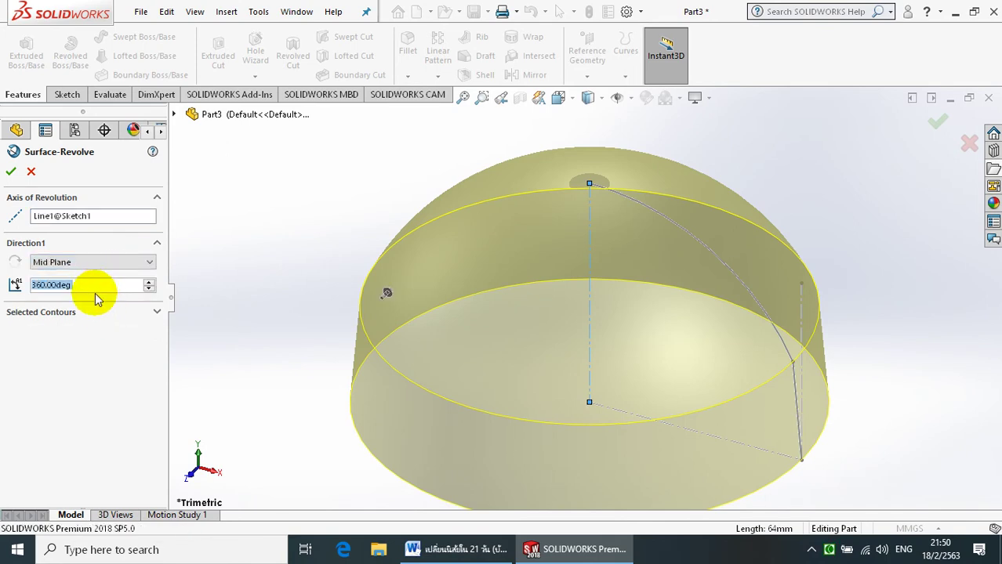
type("180")
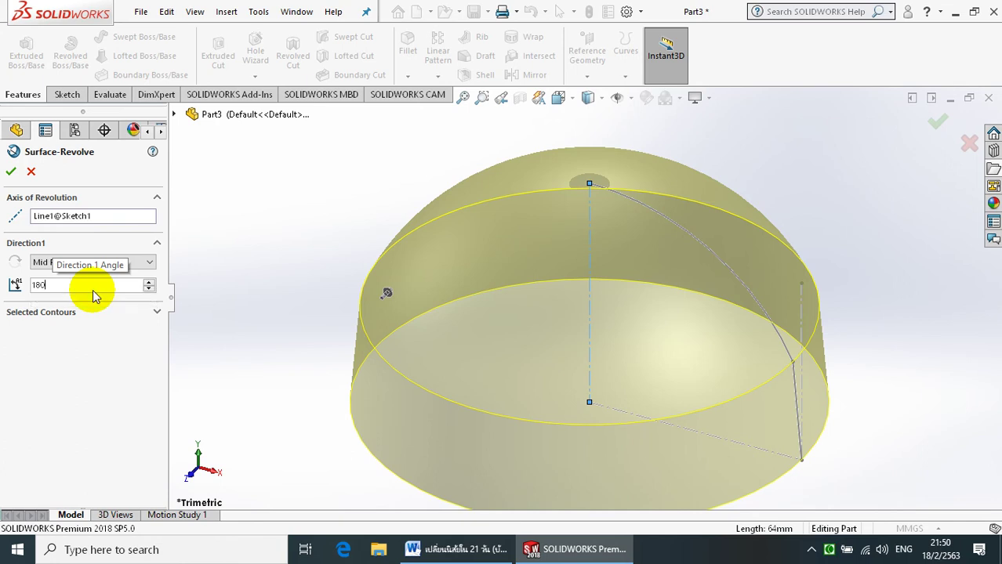
key("Return")
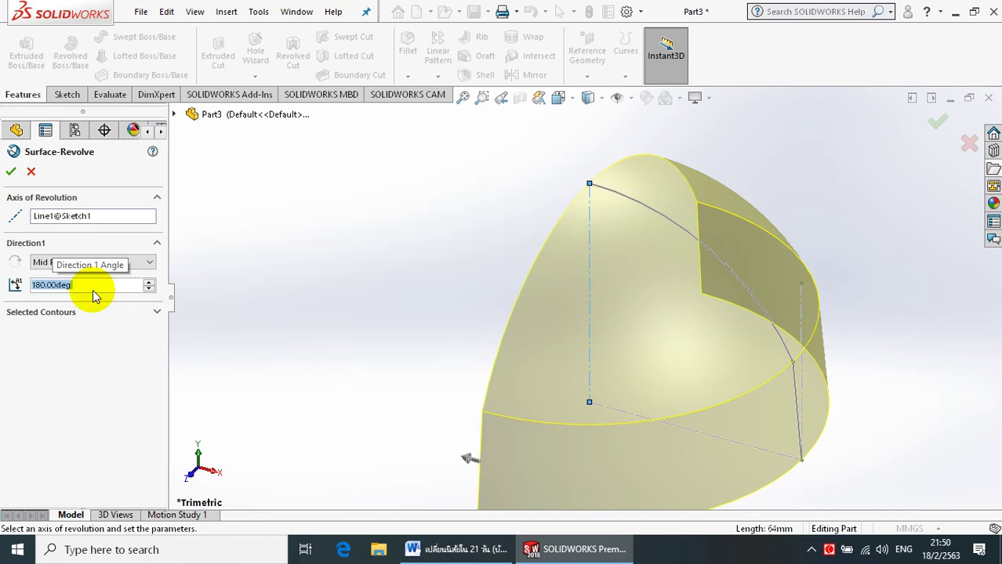
Step: Accept the half-dome Surface-Revolve1, then start Sketch2 on the Front Plane viewed Normal To
left_click(11, 171)
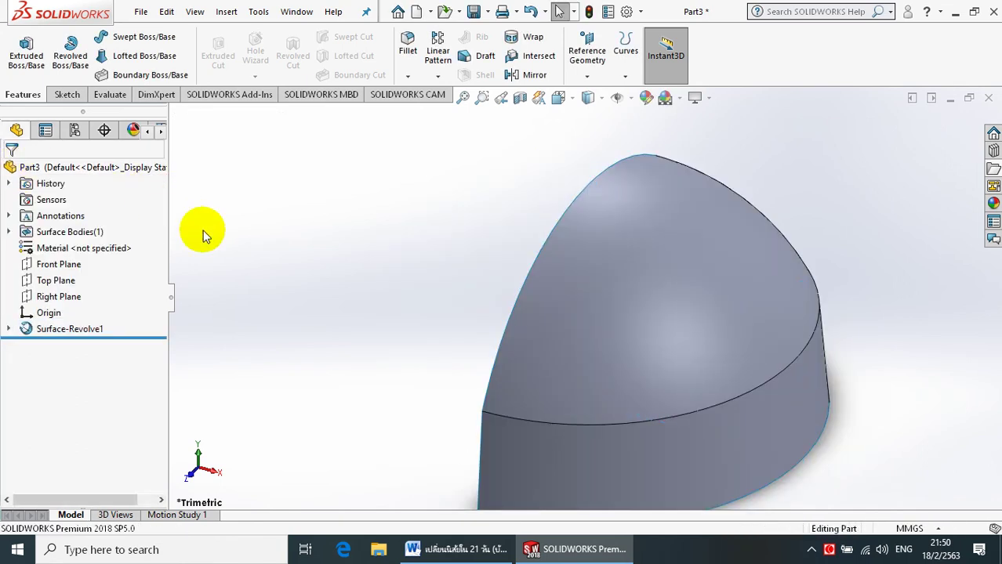
mouse_move(280, 264)
middle_mouse_down()
mouse_move(266, 277)
mouse_move(299, 265)
middle_mouse_up()
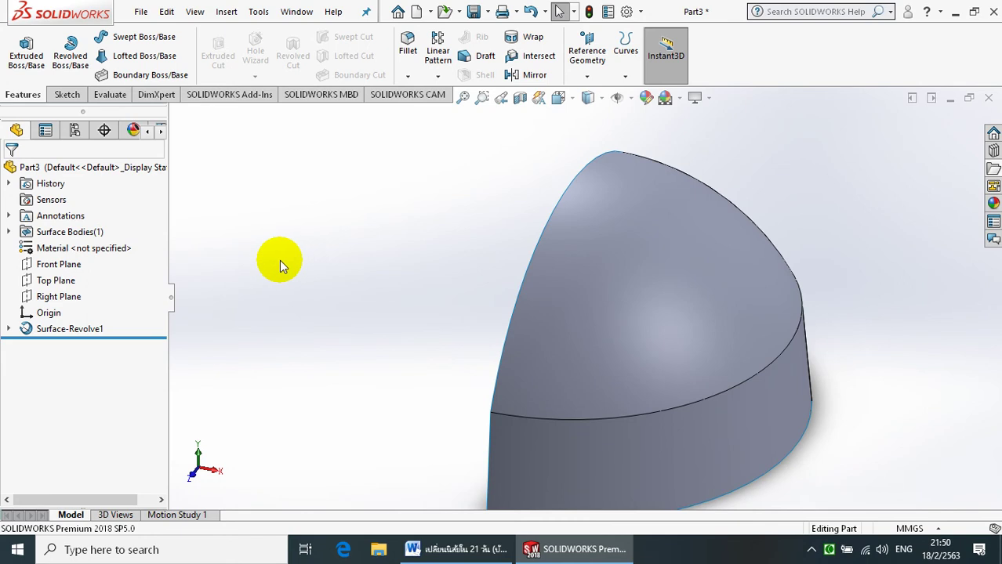
left_click(74, 266)
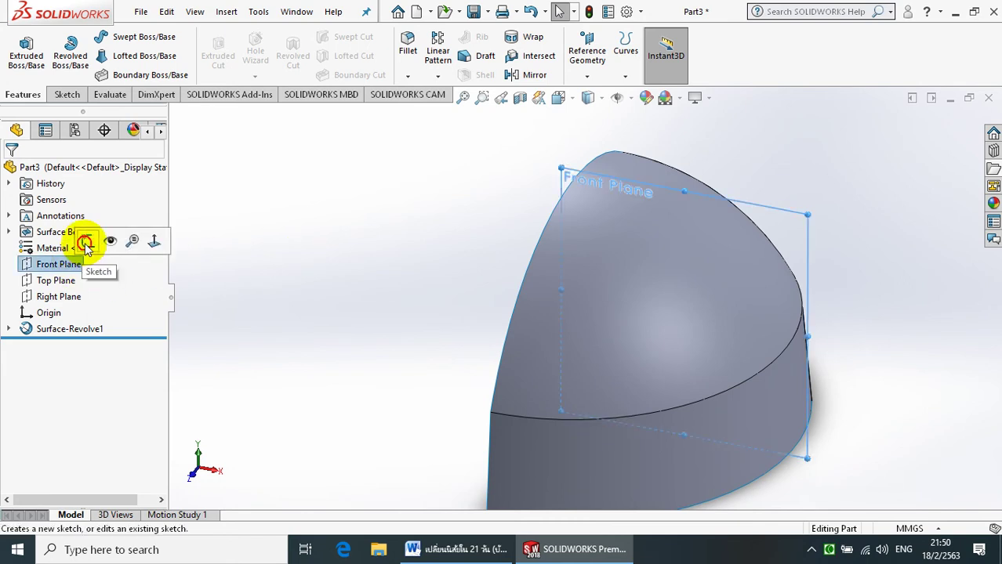
left_click(87, 240)
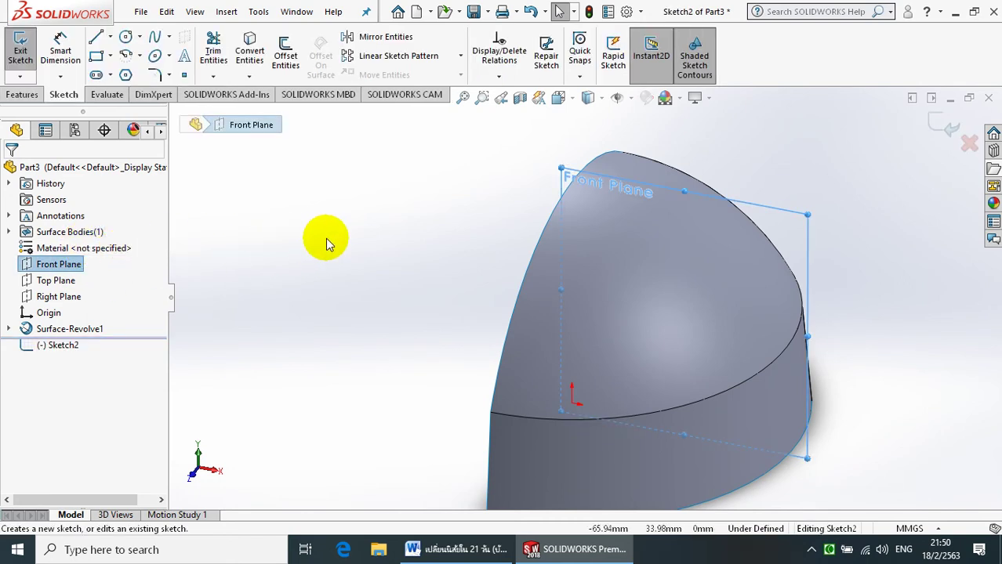
key("space")
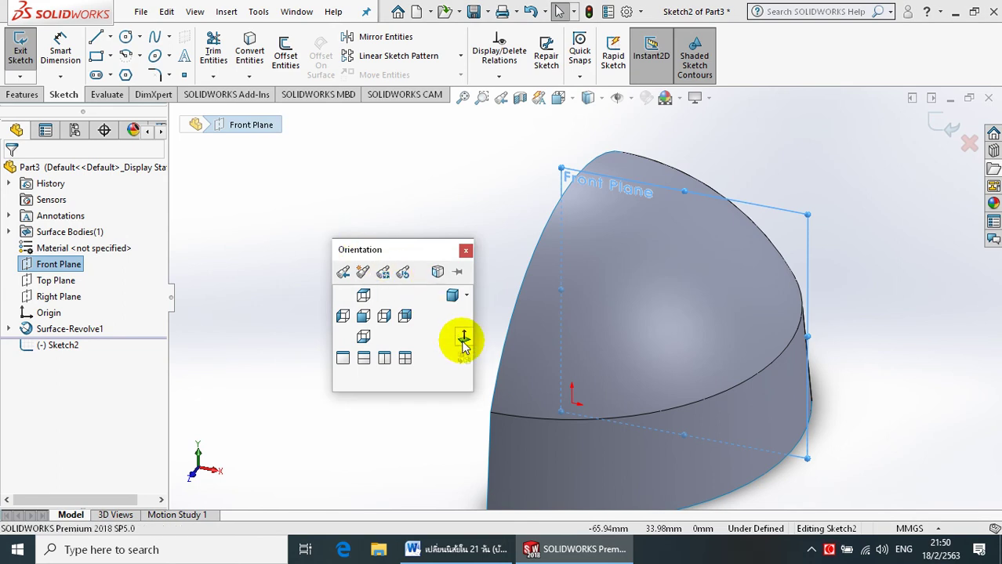
left_click(464, 339)
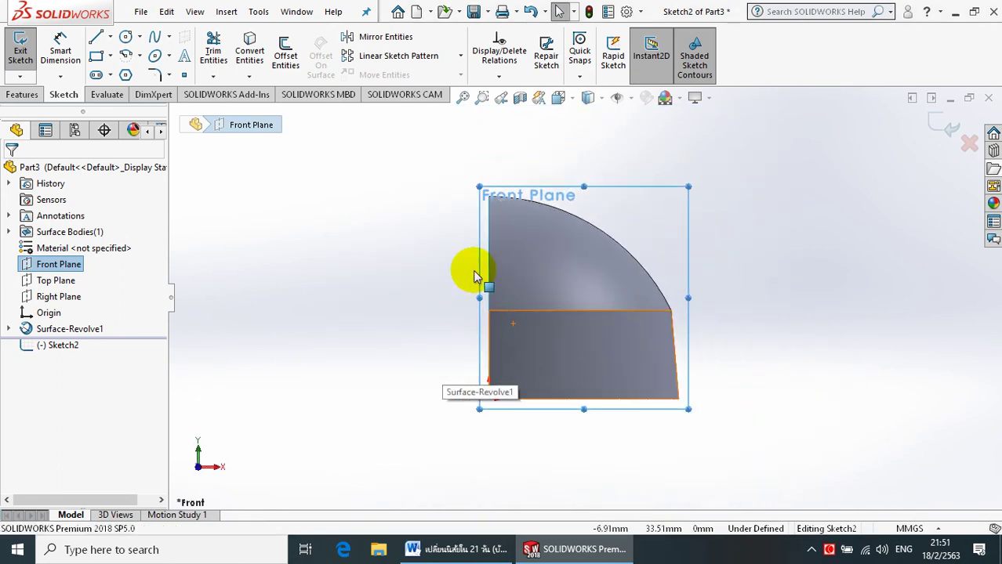
Step: Draw two connected lines beside the dome and round their shared corner with a 20 mm fillet
key("f")
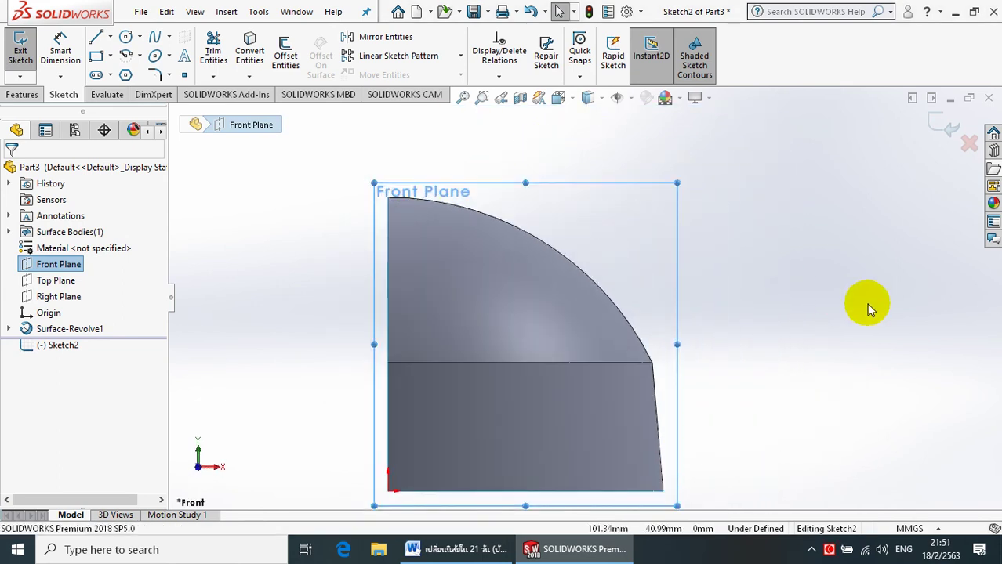
left_click(96, 37)
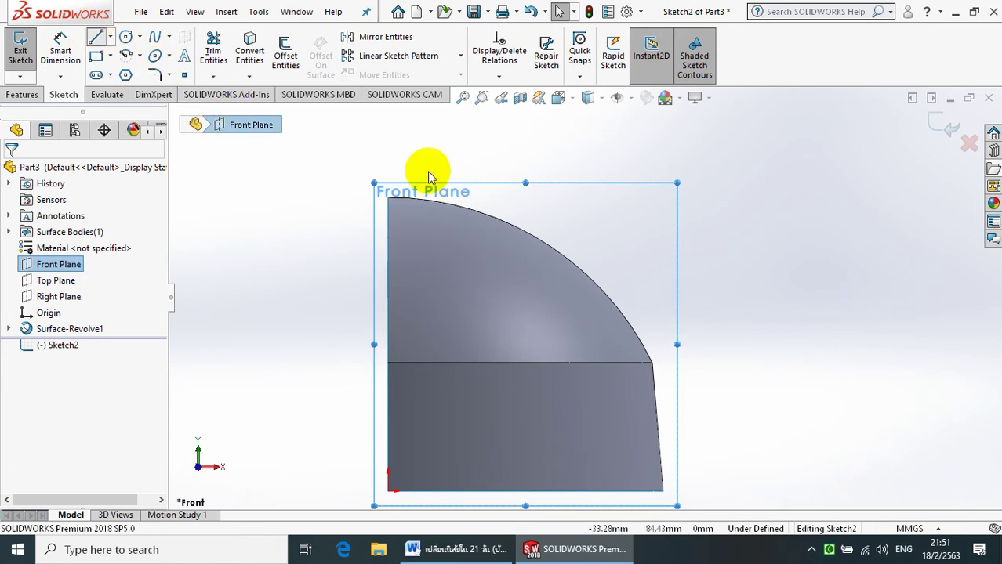
left_click_drag(612, 154, 704, 333)
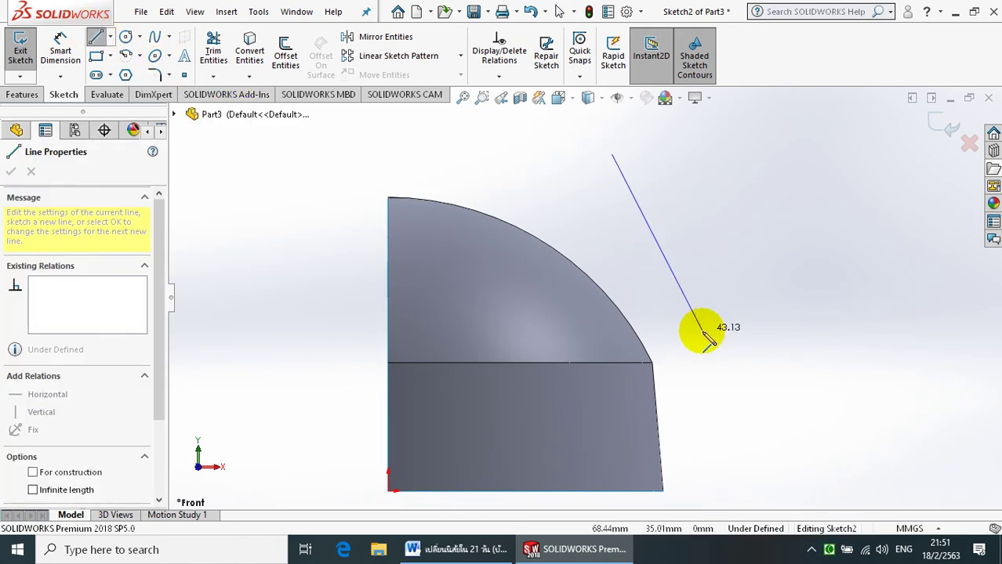
left_click(913, 383)
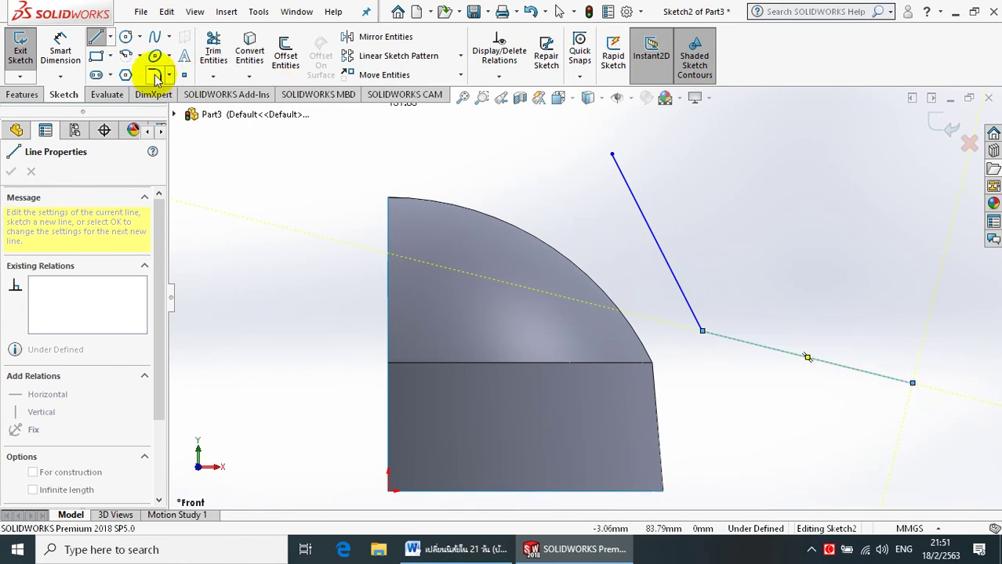
left_click(156, 74)
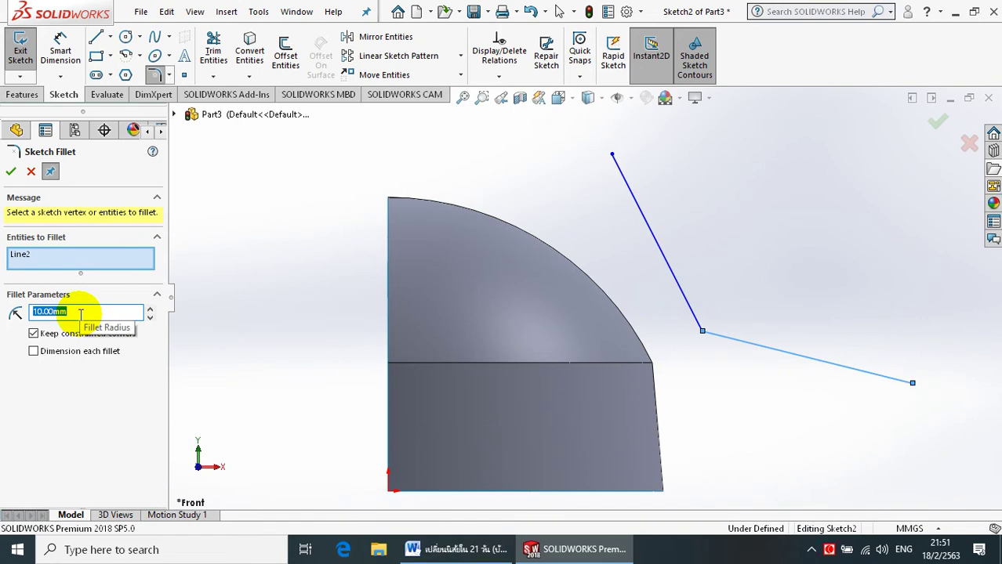
left_click(705, 332)
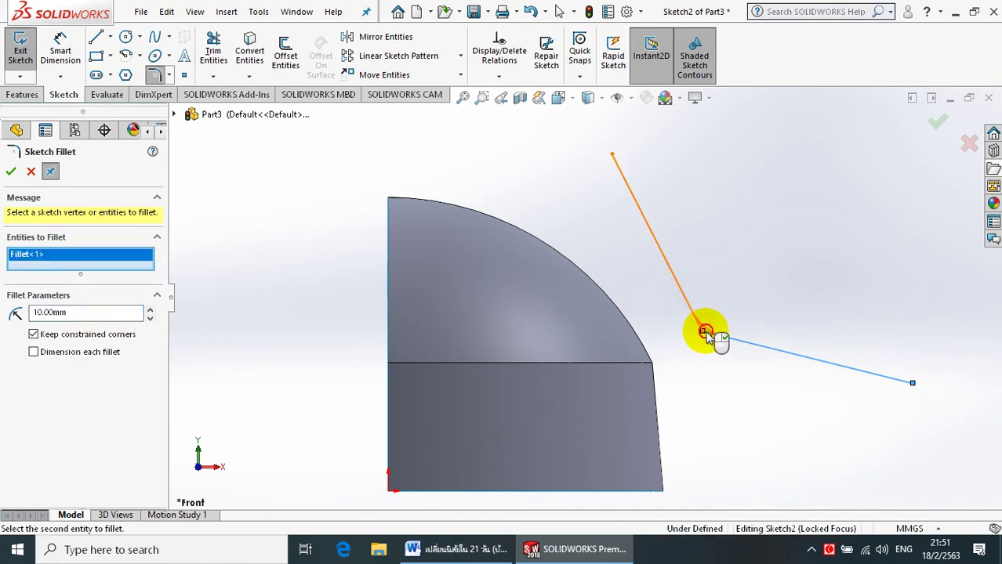
left_click(699, 344)
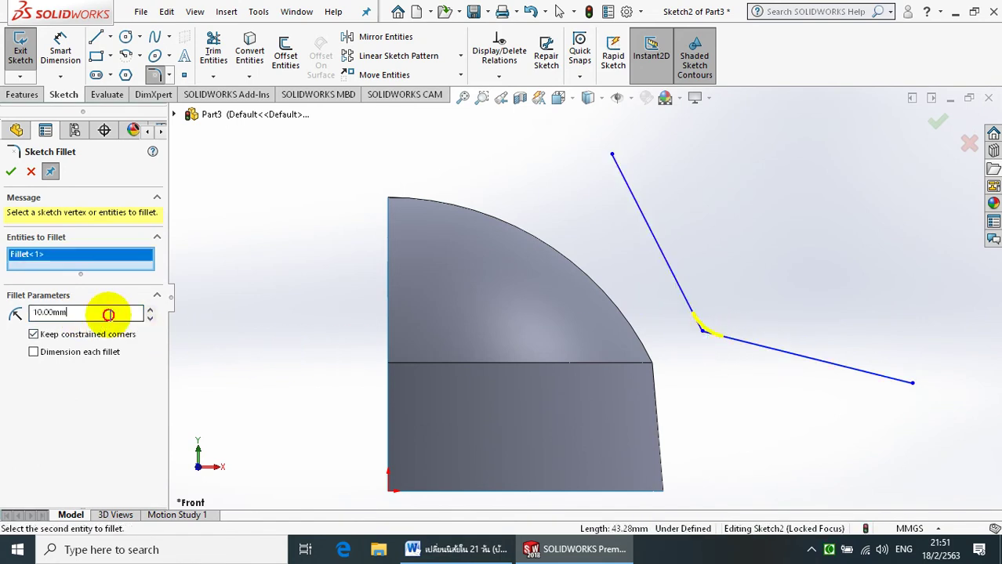
left_click_drag(108, 314, 2, 317)
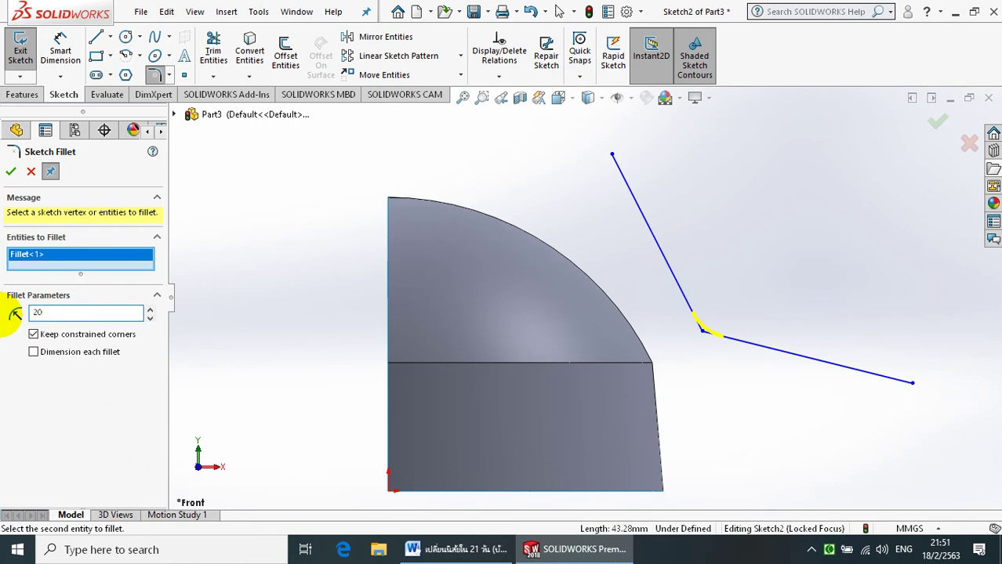
left_click(11, 172)
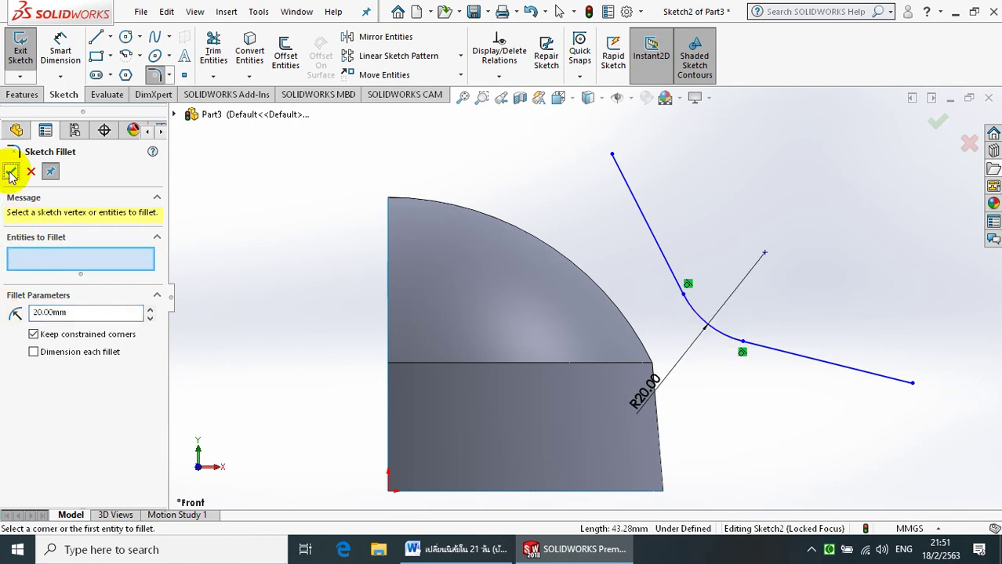
Step: Draw a vertical line up from the upper fillet end and a horizontal line right from the lower end
left_click(108, 41)
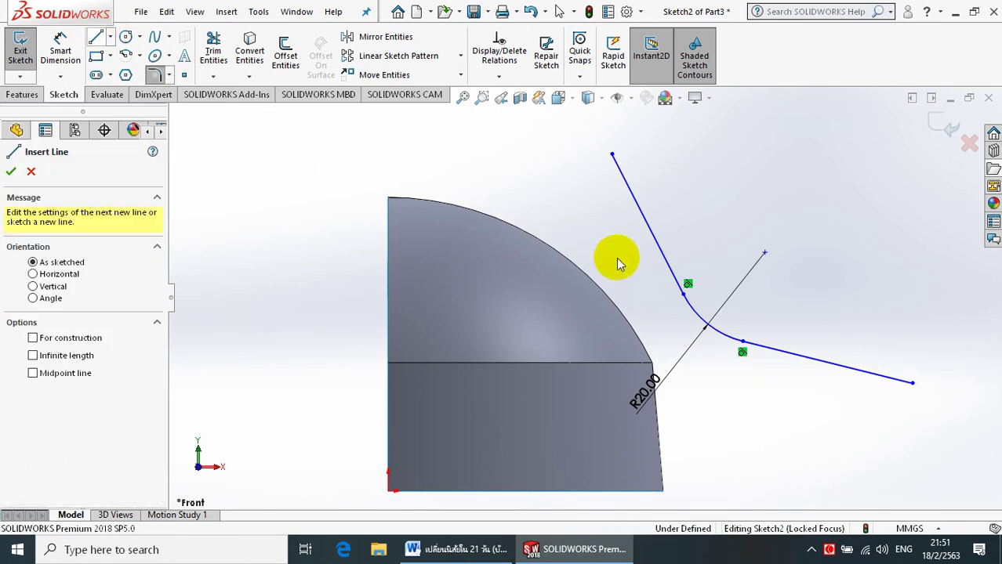
left_click(684, 295)
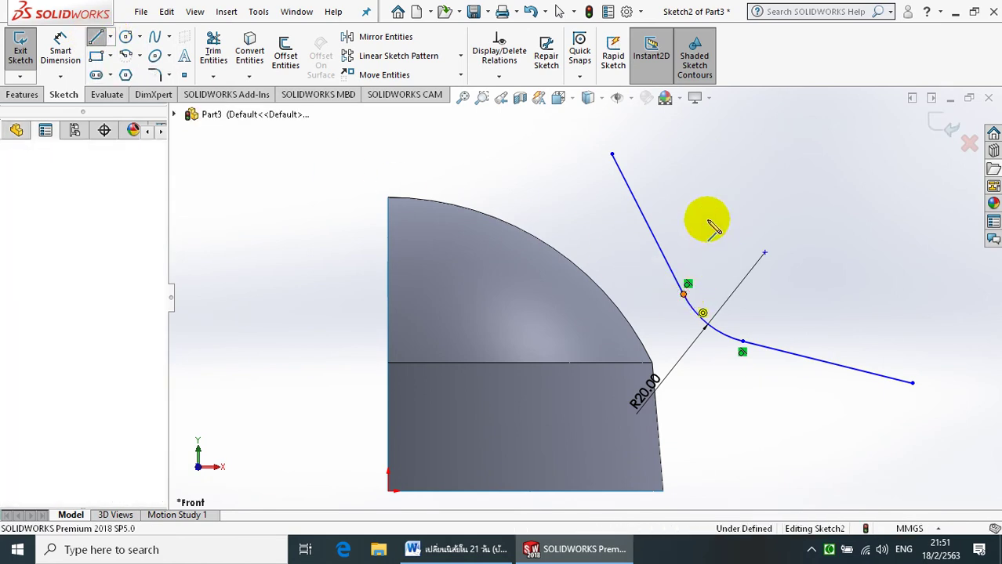
left_click(683, 182)
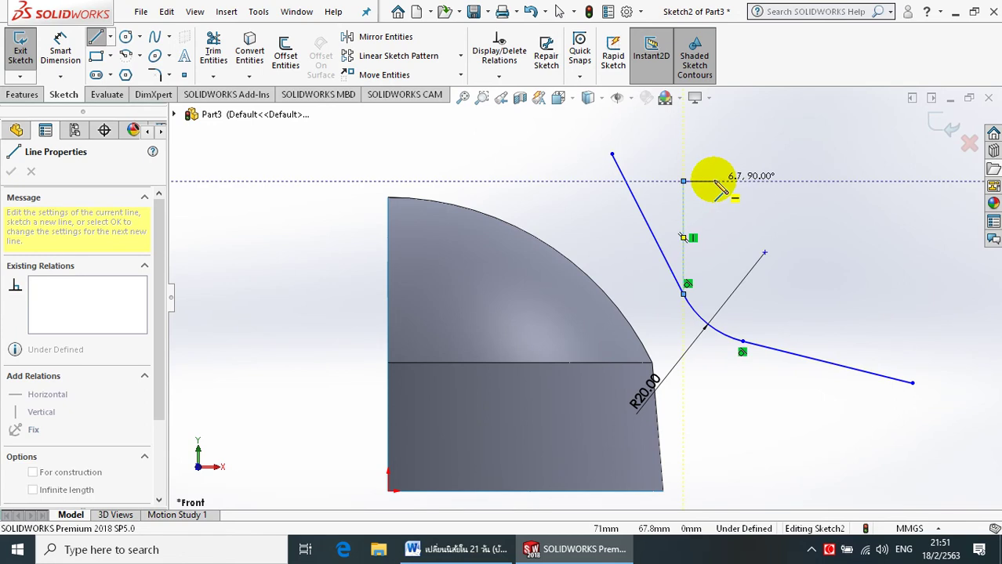
key("Escape")
left_click(95, 41)
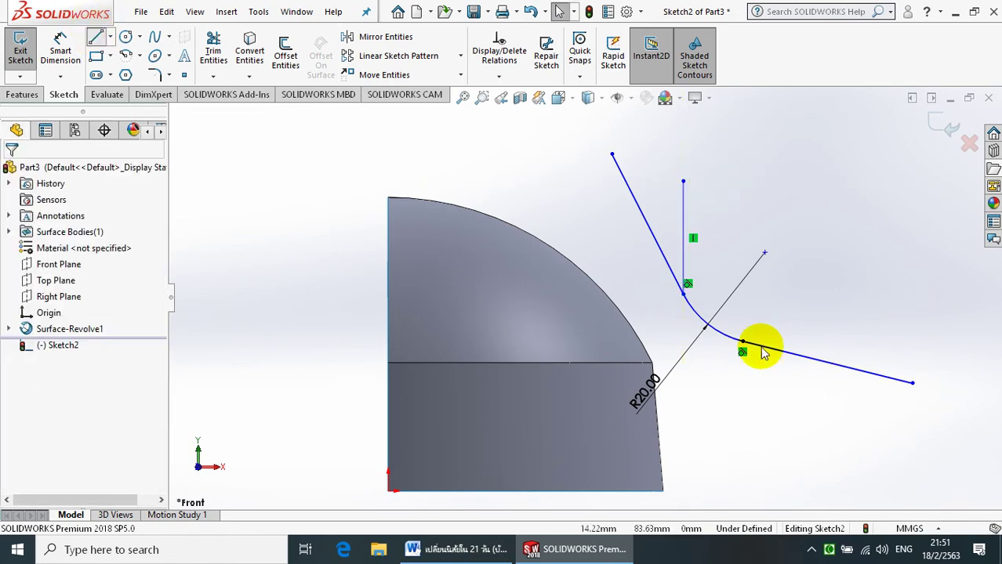
left_click(743, 342)
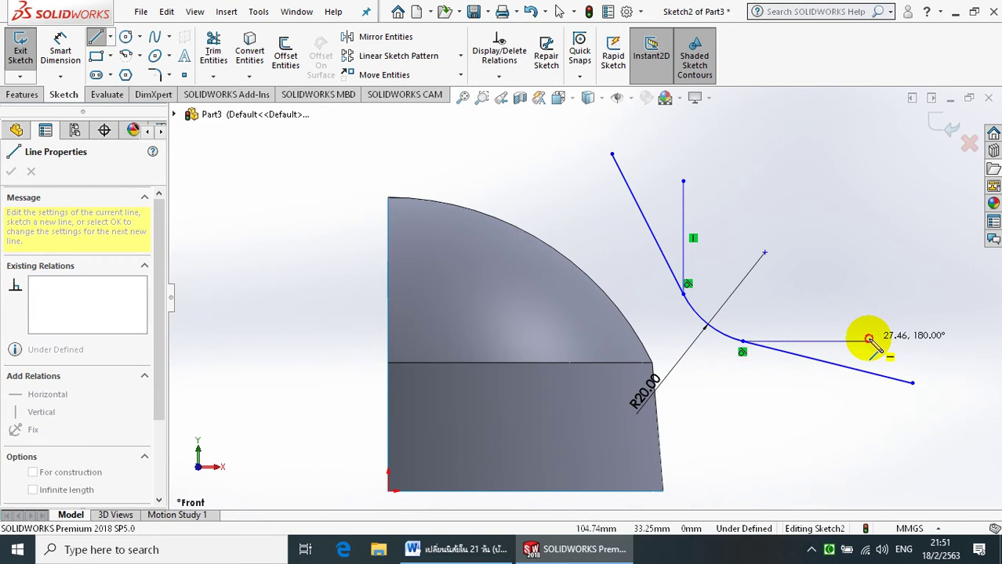
left_click(869, 339)
key("Escape")
key("Escape")
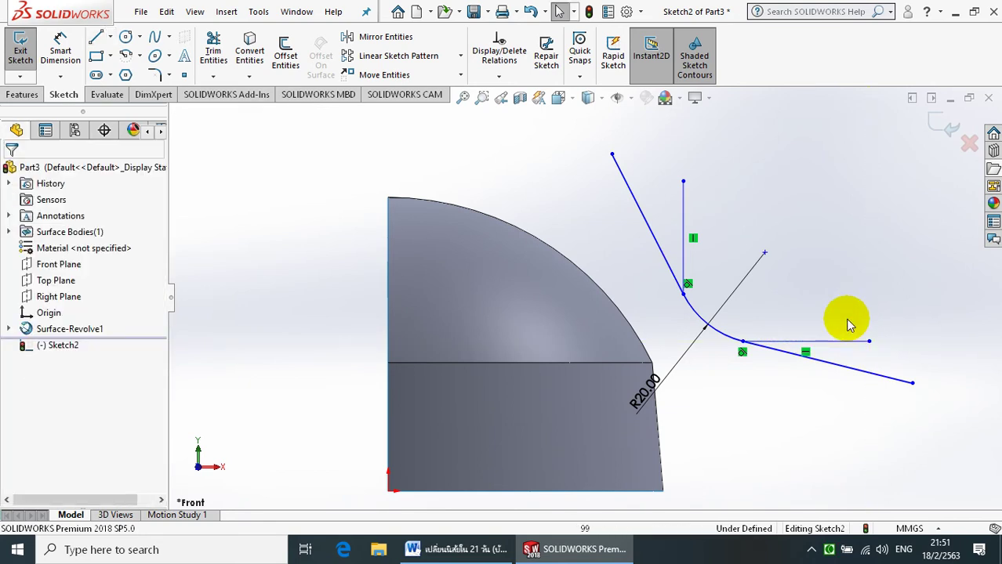
Step: Convert the new horizontal and vertical lines to construction geometry
left_click(838, 345)
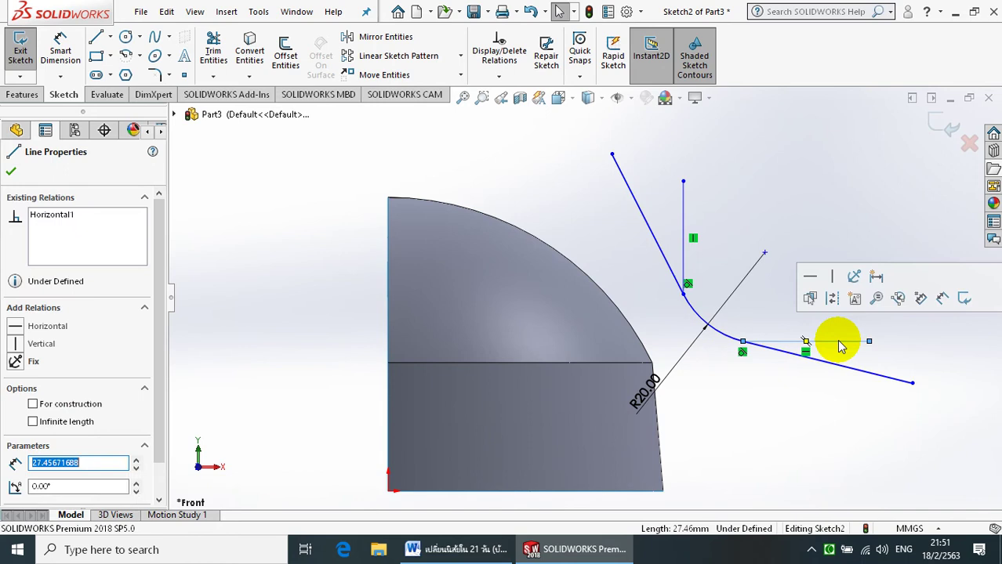
left_click(829, 297)
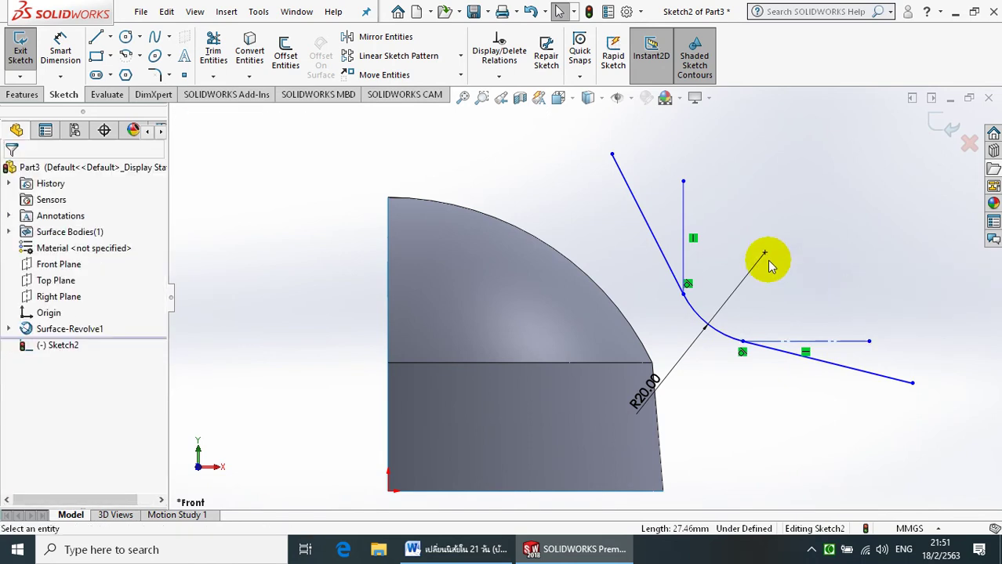
left_click(686, 223)
left_click(753, 182)
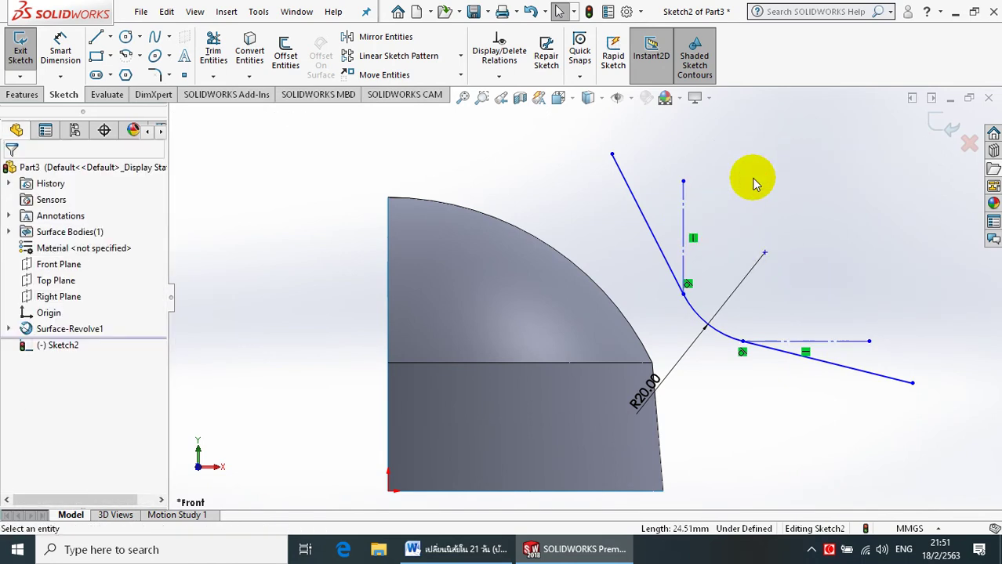
left_click(60, 47)
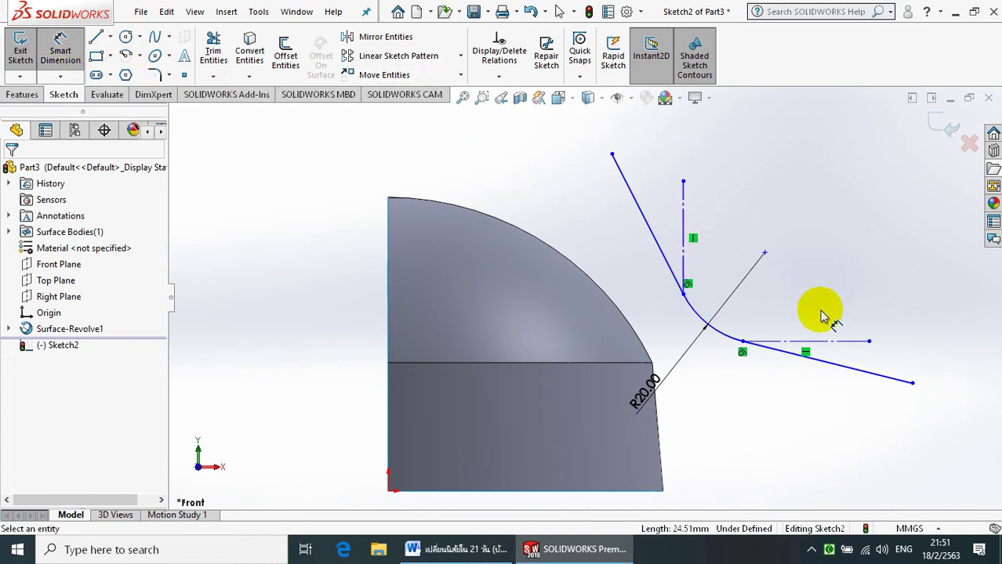
Step: Set both sloped lines to 10° from the horizontal and vertical construction lines
left_click(847, 341)
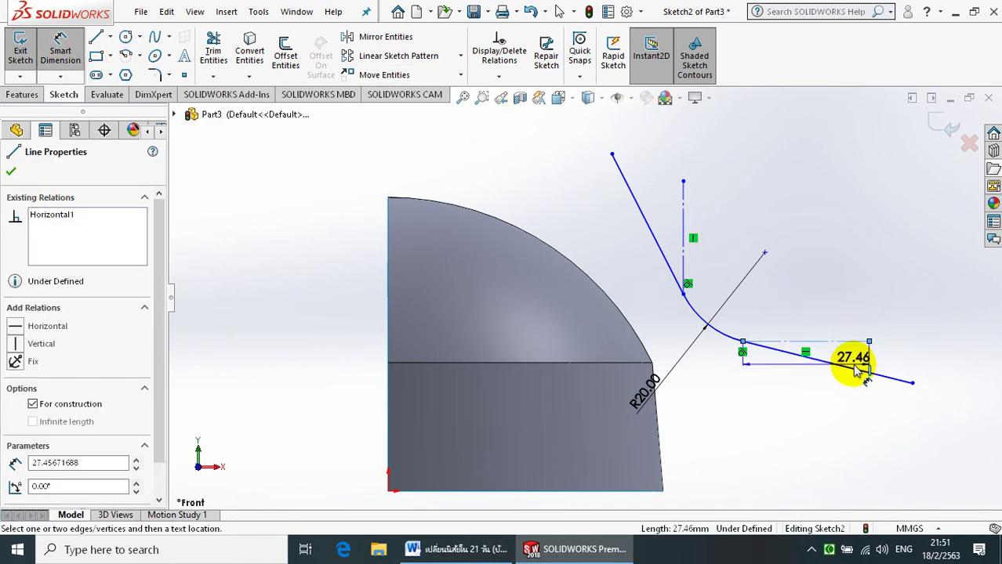
left_click(861, 371)
left_click(956, 345)
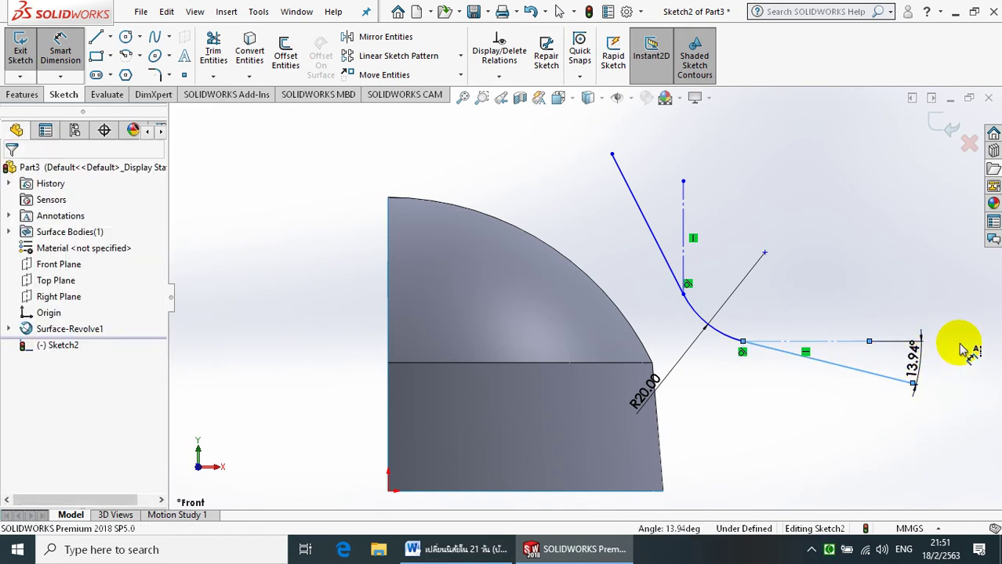
type("10")
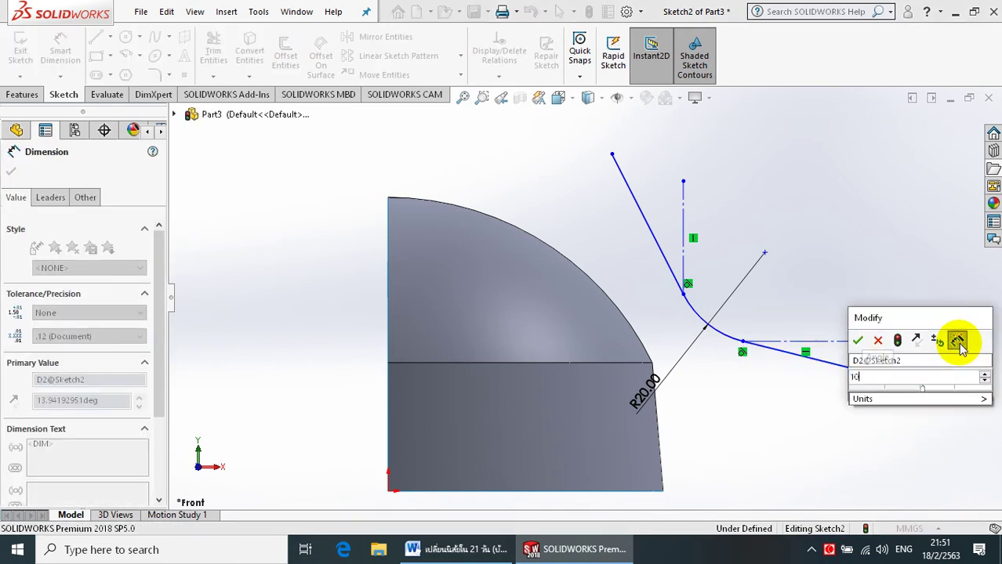
key("Return")
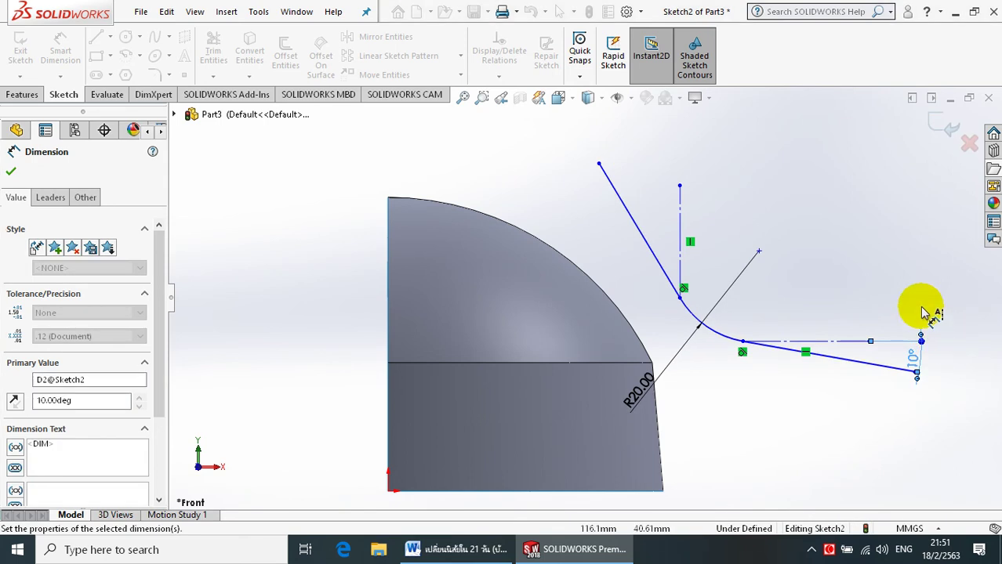
left_click(679, 215)
left_click(632, 217)
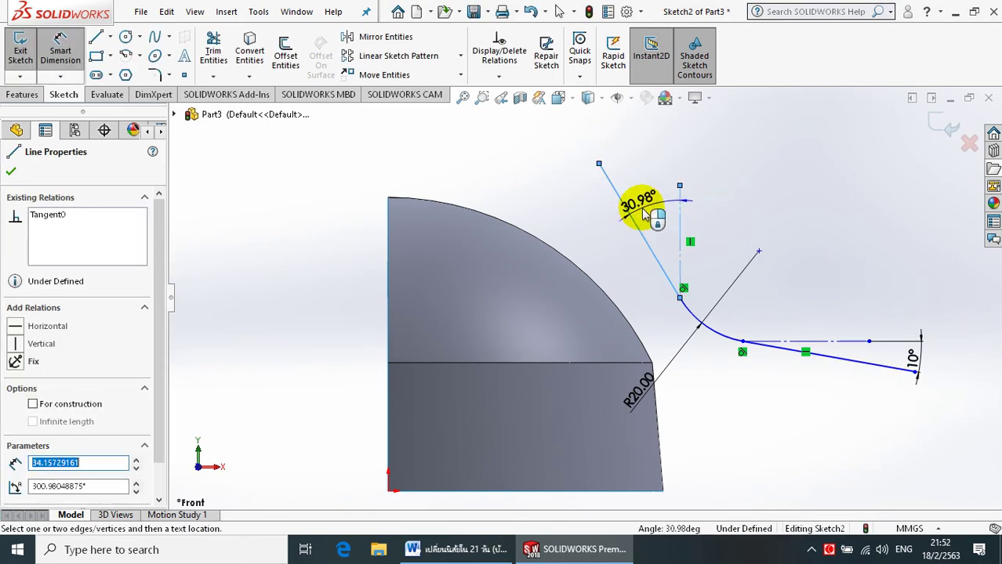
left_click(652, 199)
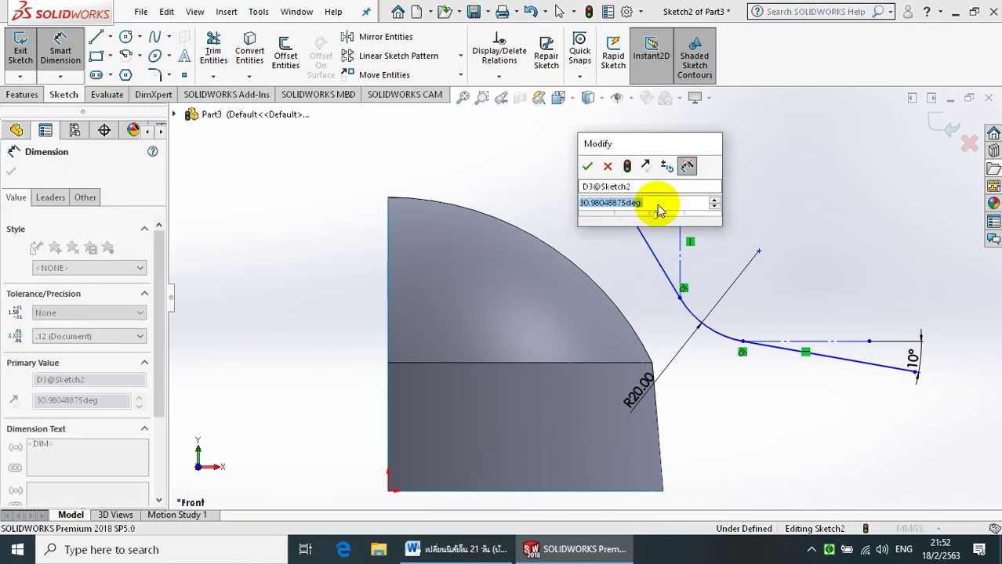
type("10.00deg")
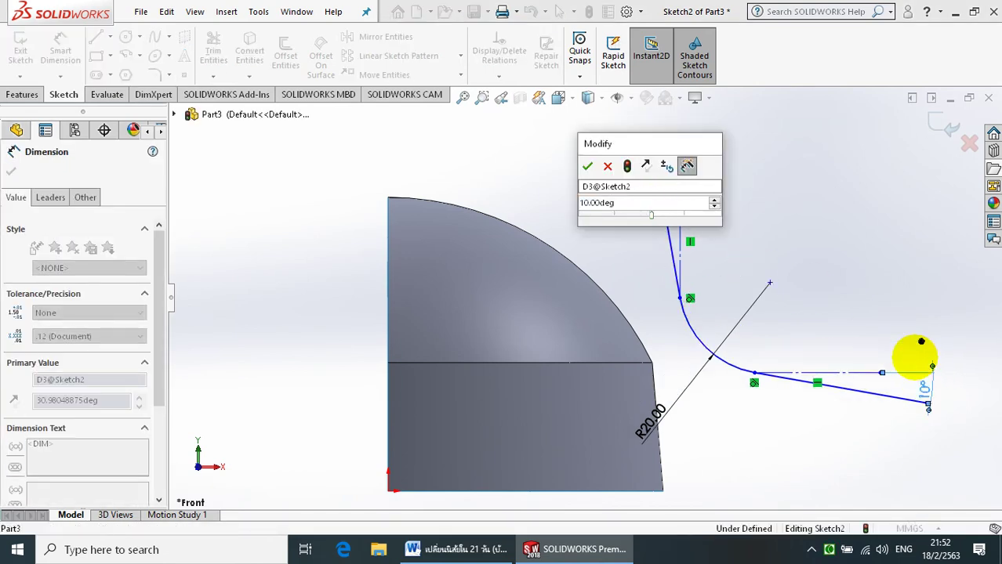
left_click(587, 169)
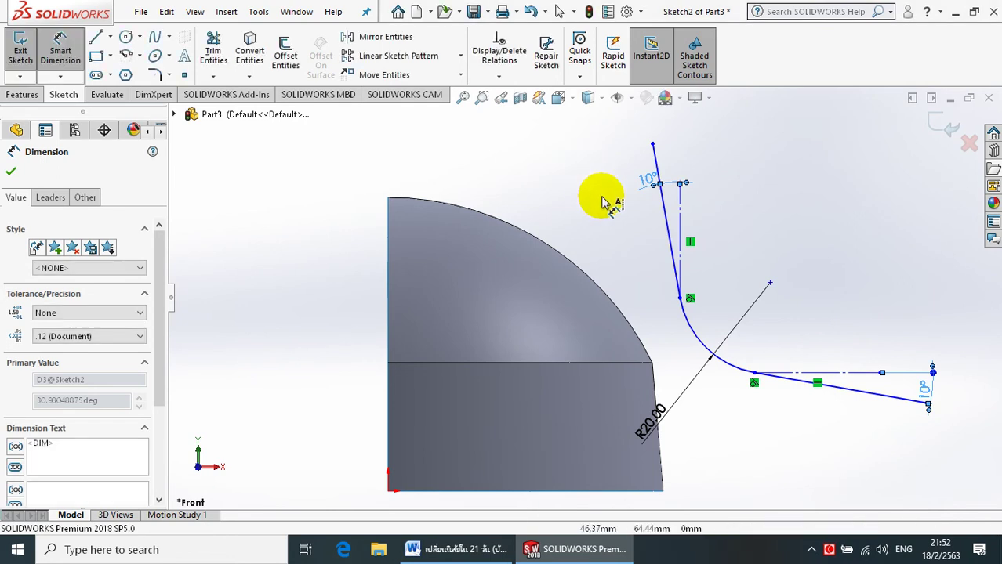
Step: Dimension the fillet centre 50 mm above the bottom edge and the corner 30 mm from the dome's edge
left_click(770, 284)
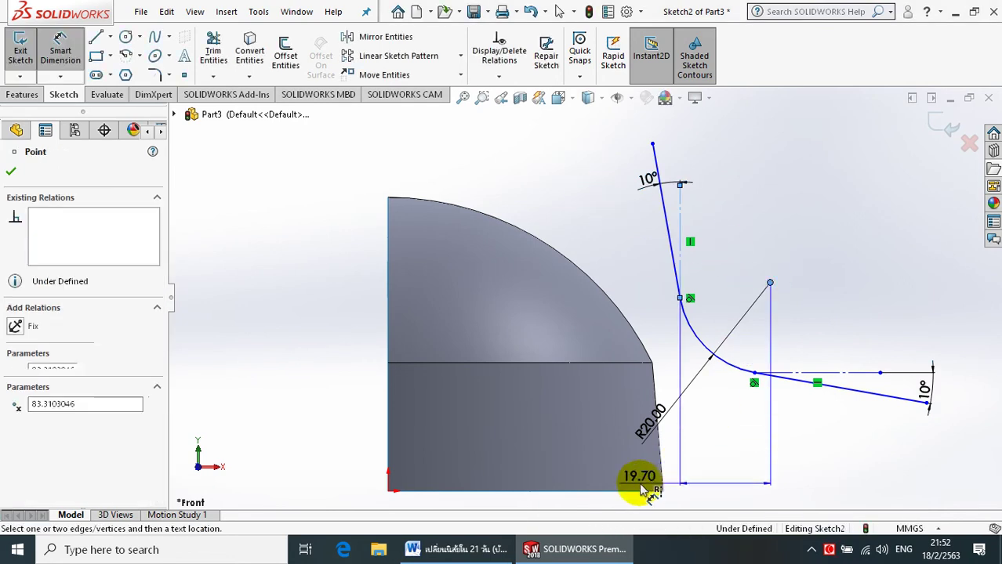
left_click(641, 494)
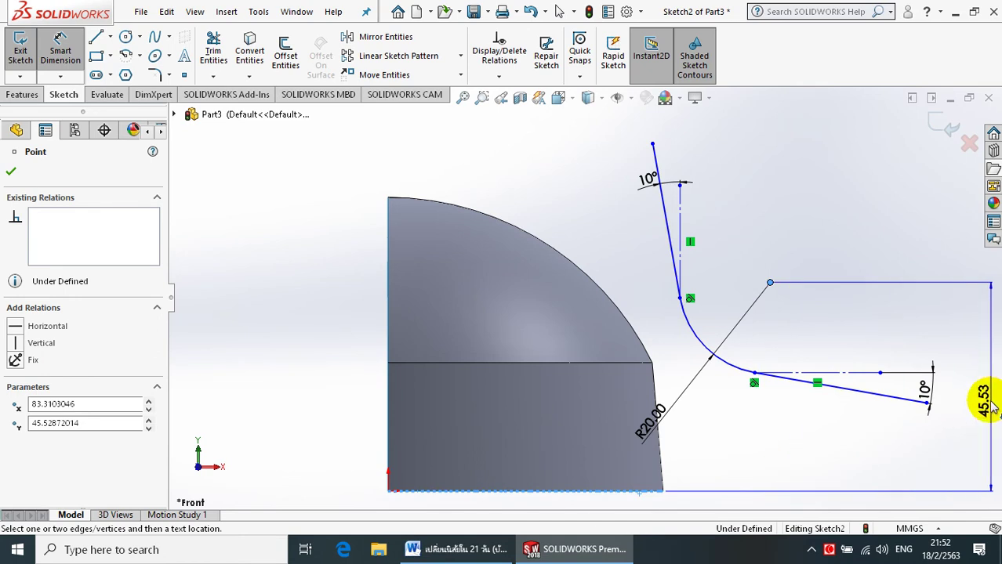
left_click(972, 383)
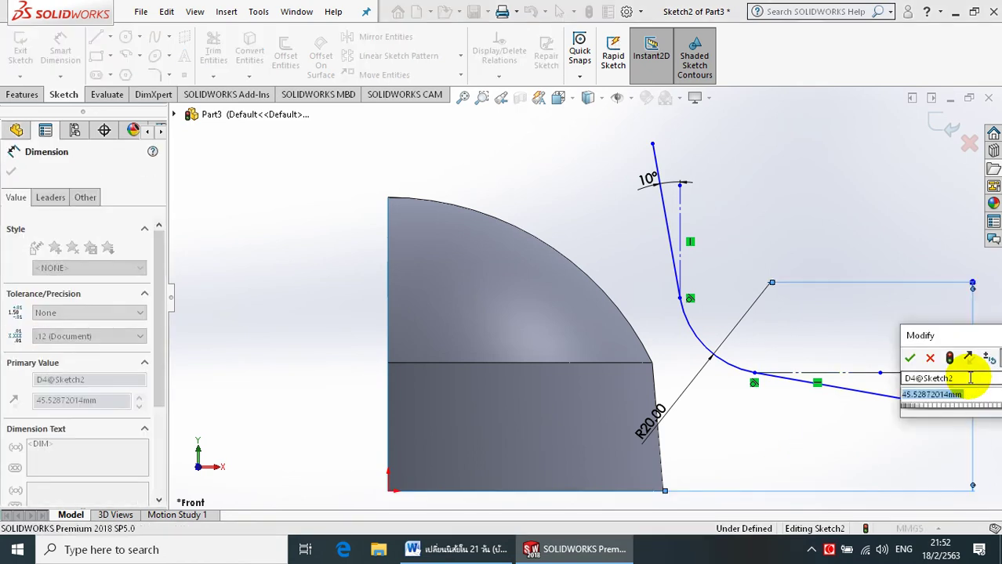
type("50")
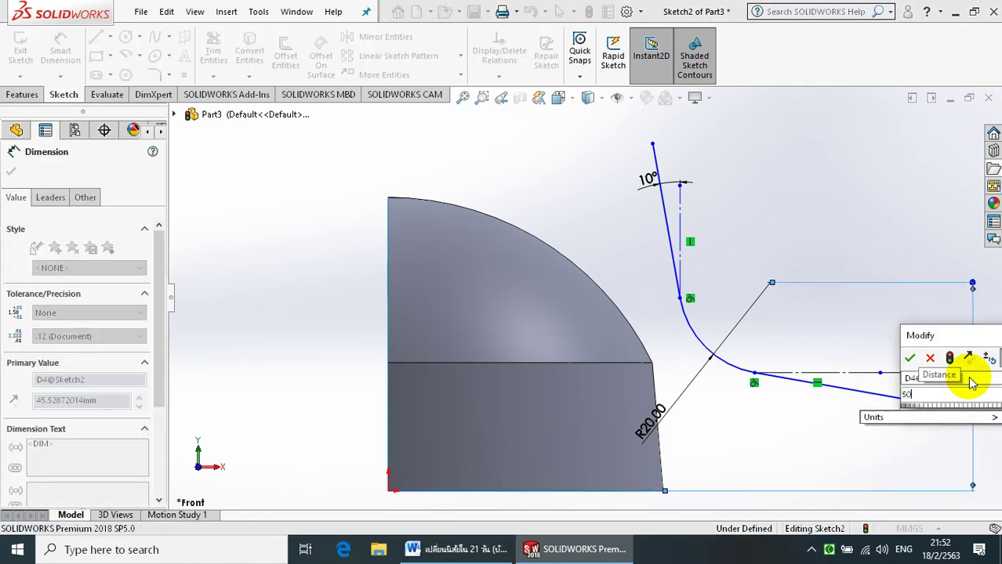
key("Return")
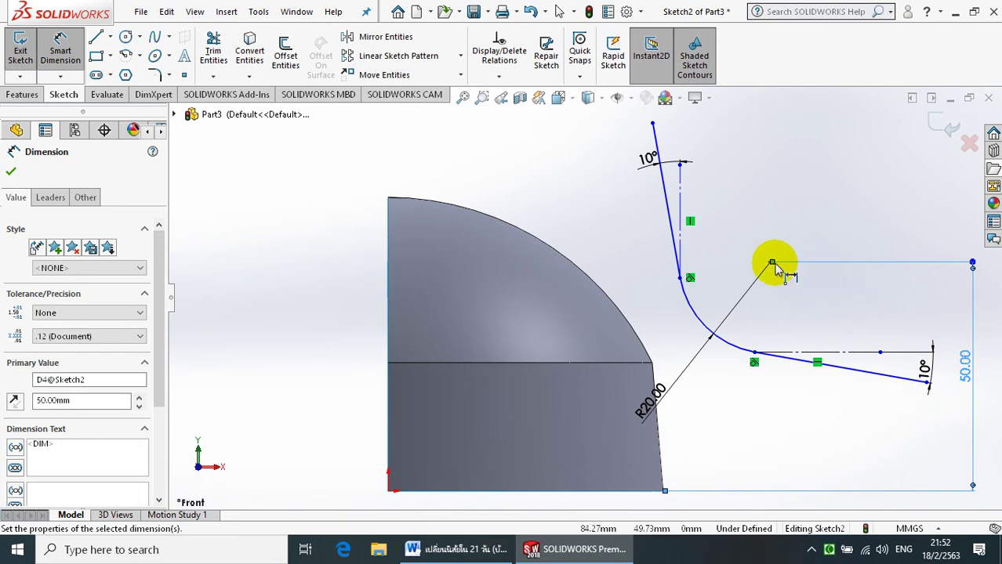
left_click(770, 266)
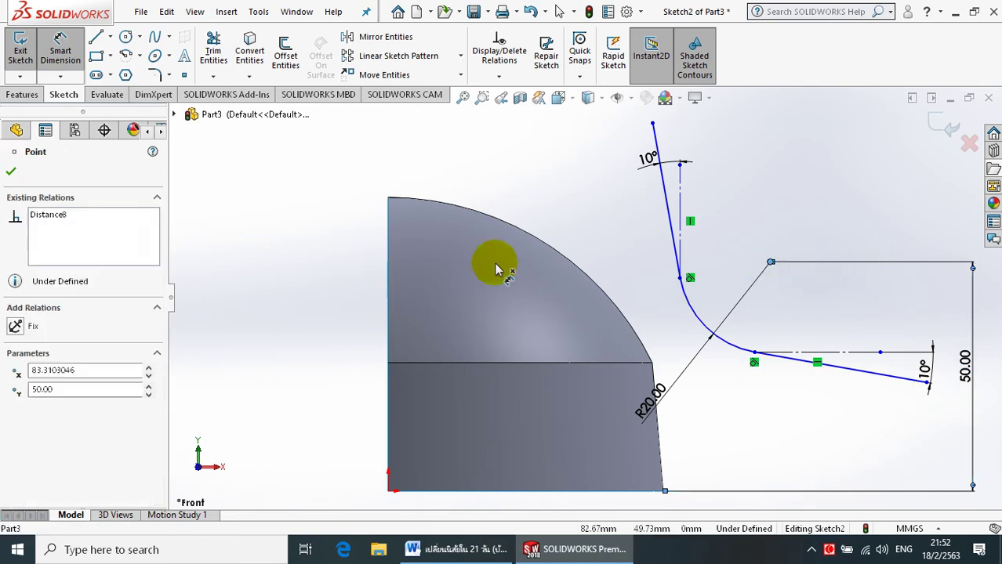
left_click(387, 293)
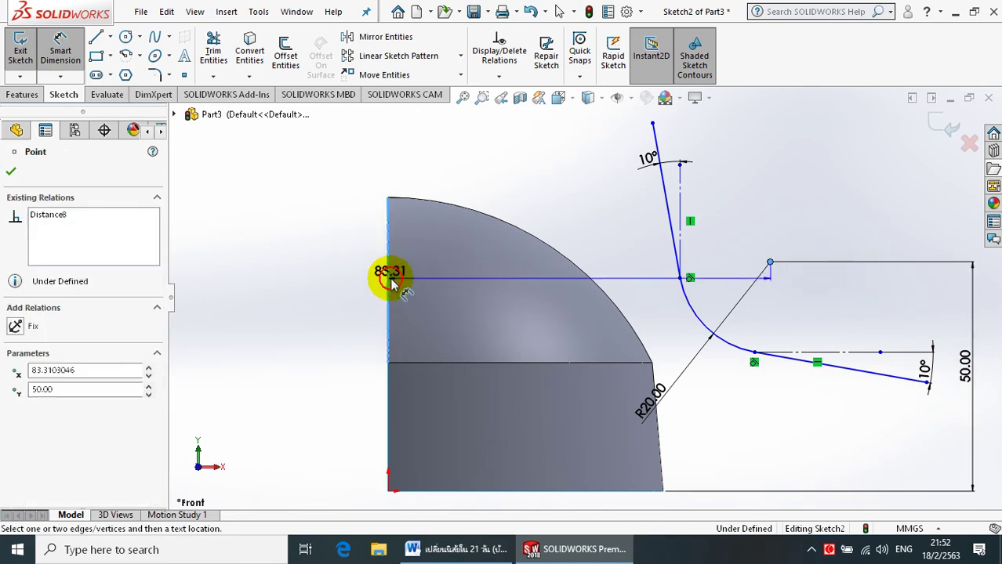
left_click(448, 172)
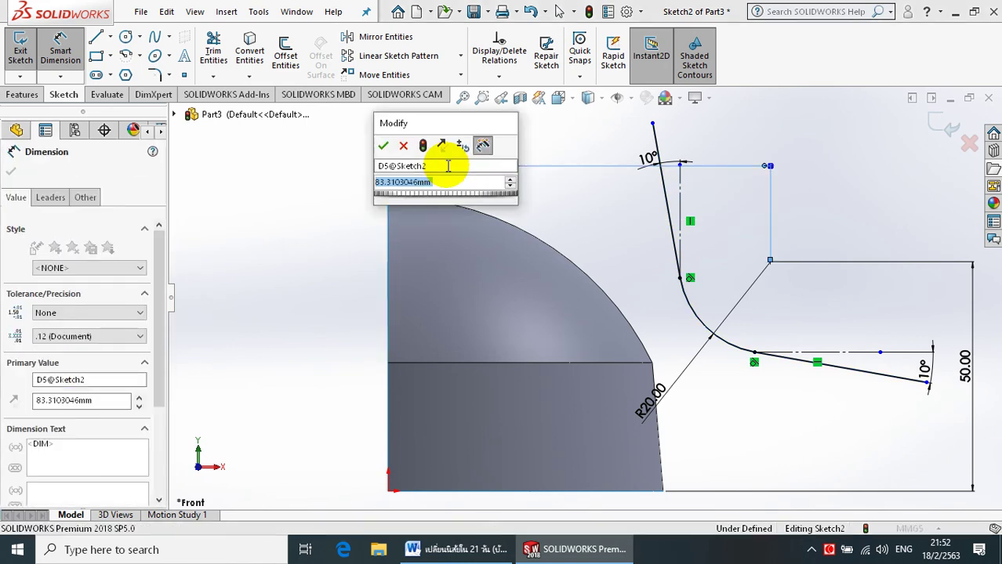
type("30")
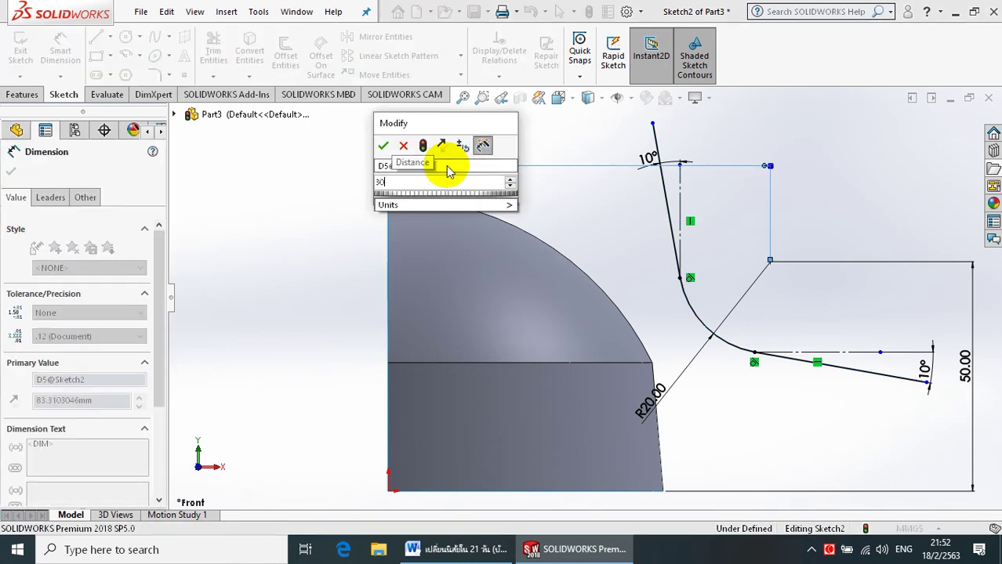
key("Return")
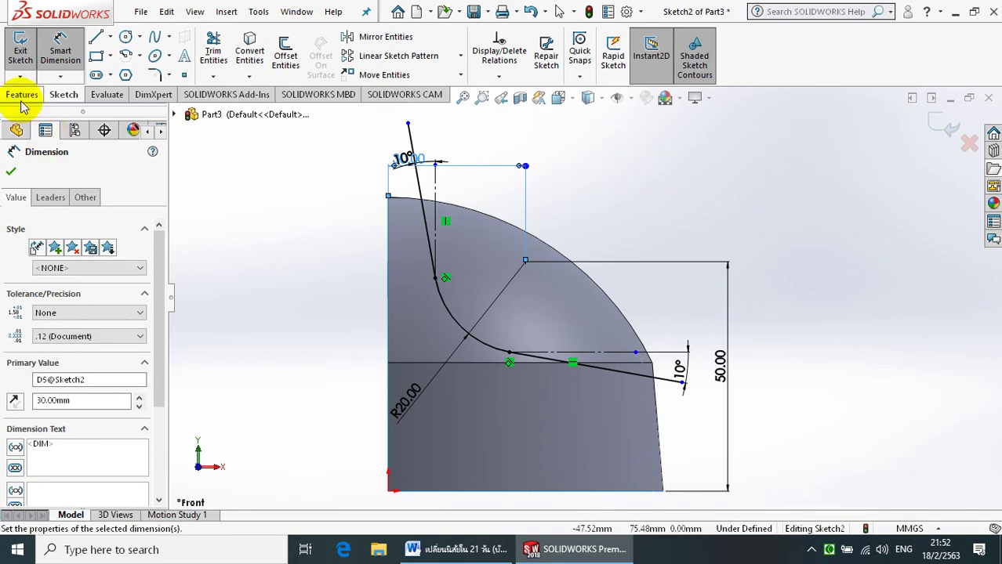
Step: Surface-extrude Sketch2 from the sketch plane, Mid Plane, to a 180 mm depth
left_click(226, 12)
mouse_move(249, 160)
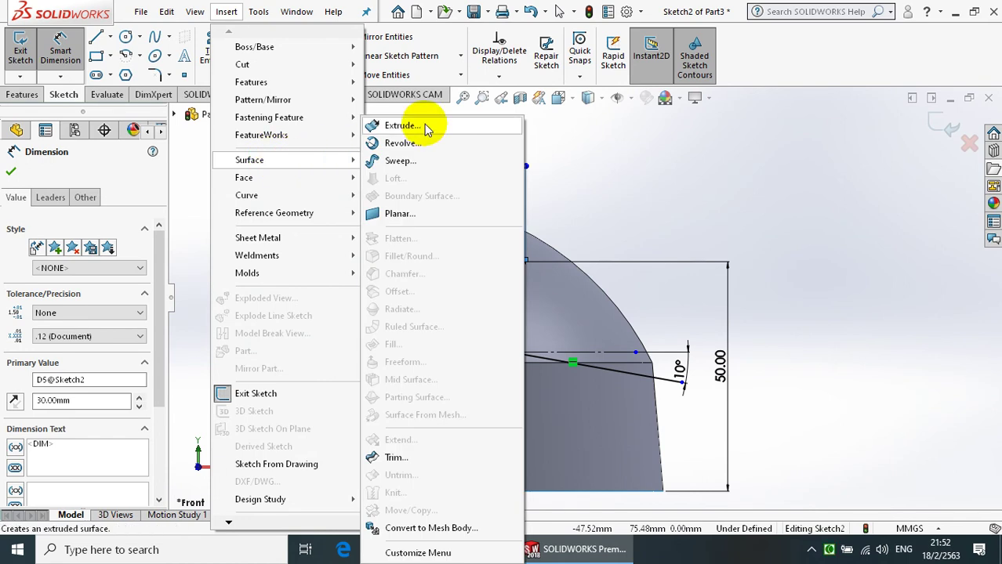
left_click(424, 126)
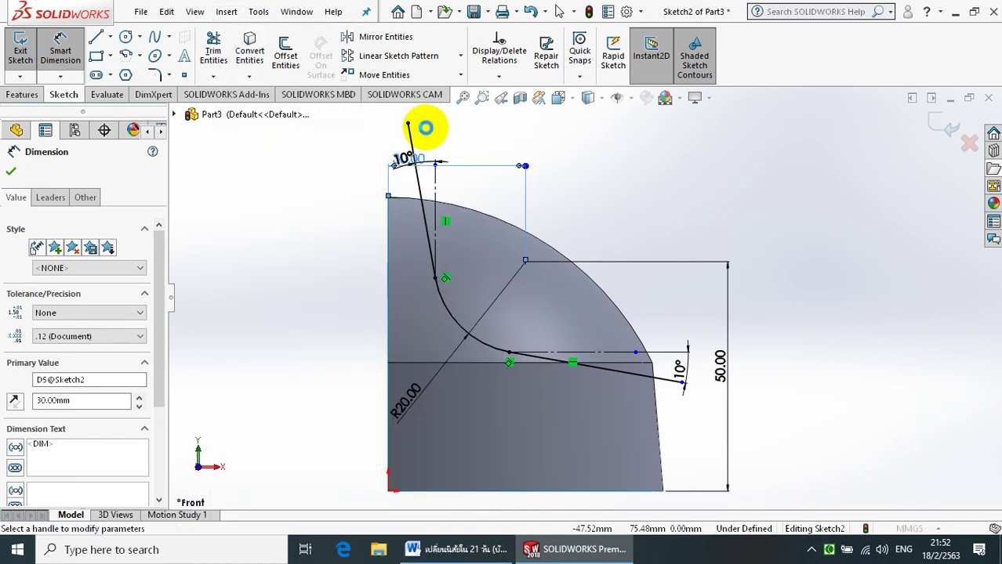
left_click(147, 215)
left_click(143, 218)
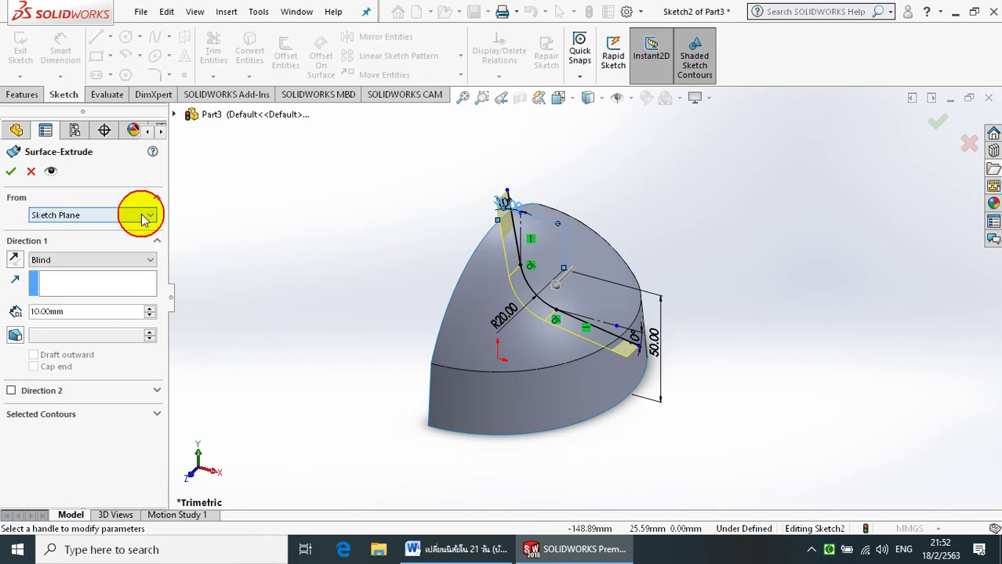
left_click(129, 261)
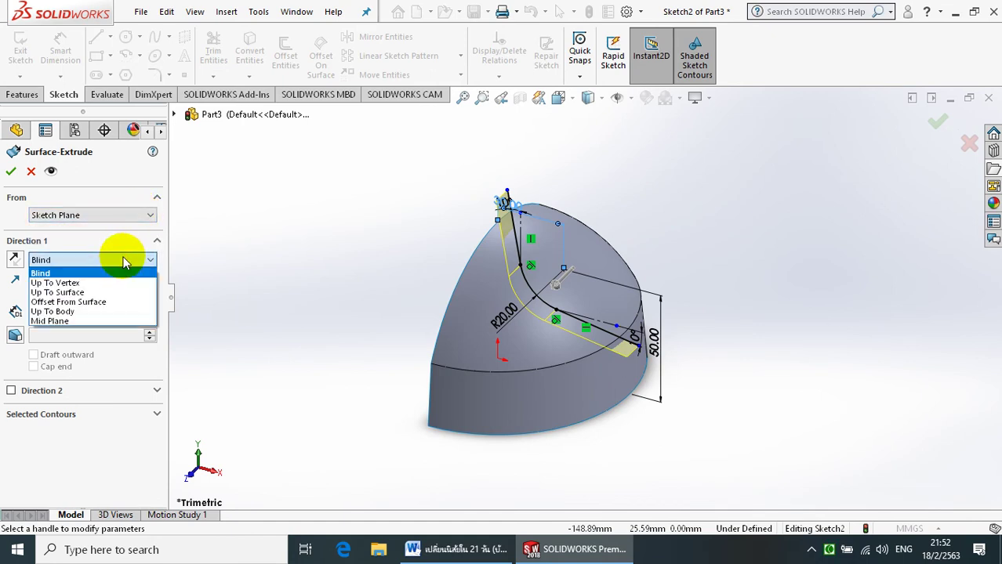
left_click(106, 323)
left_click(561, 282)
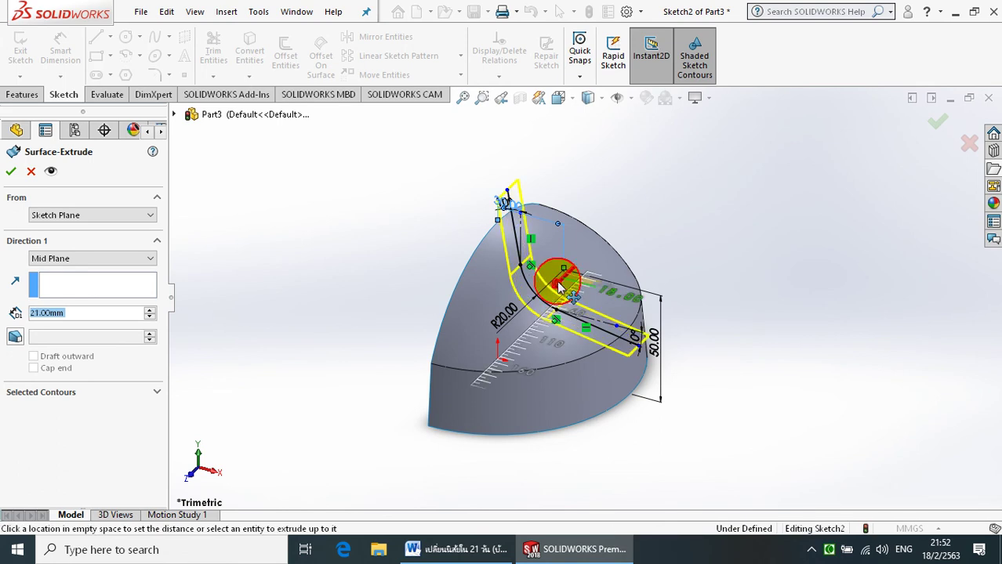
left_click(455, 347)
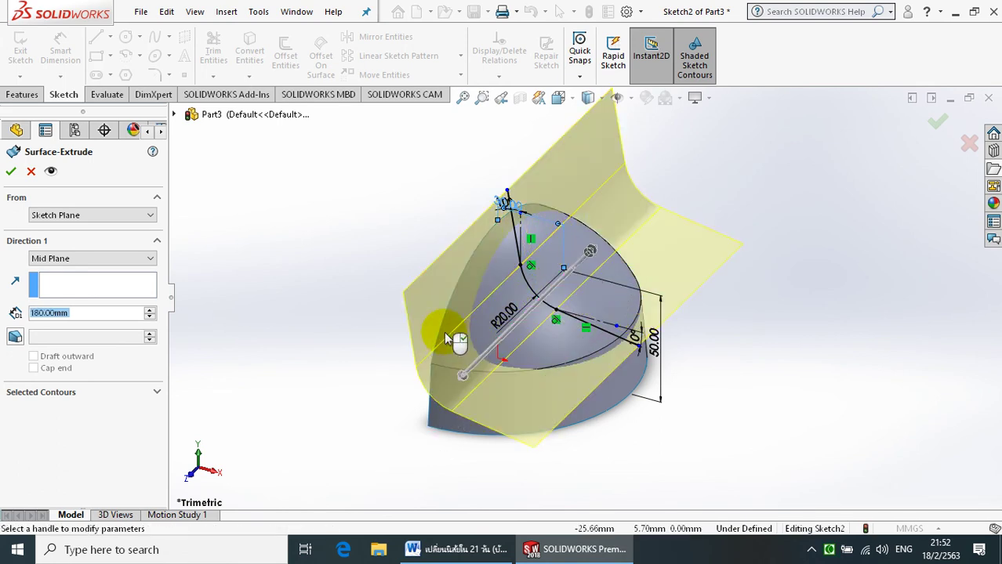
left_click(11, 172)
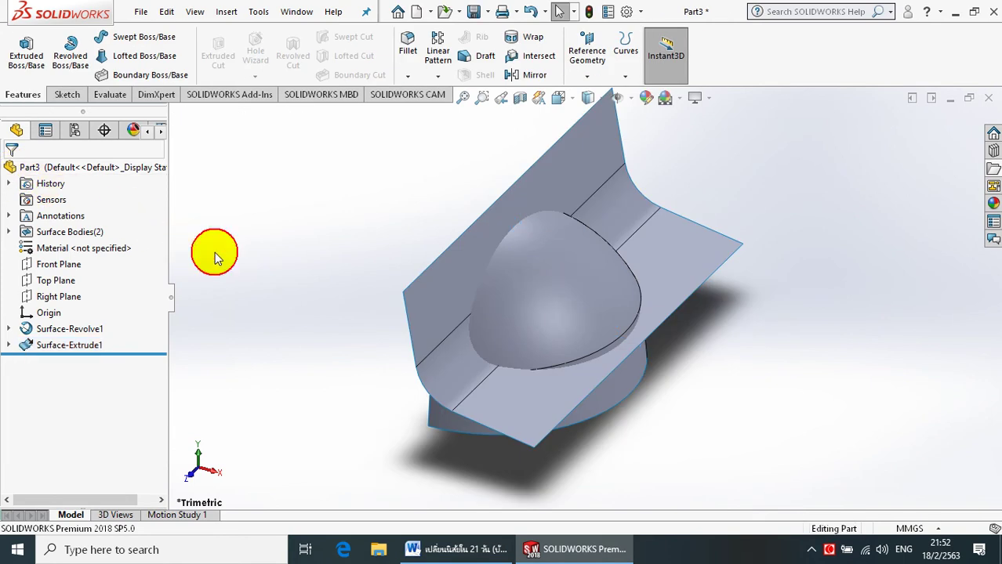
scroll(320, 276, "down", 2)
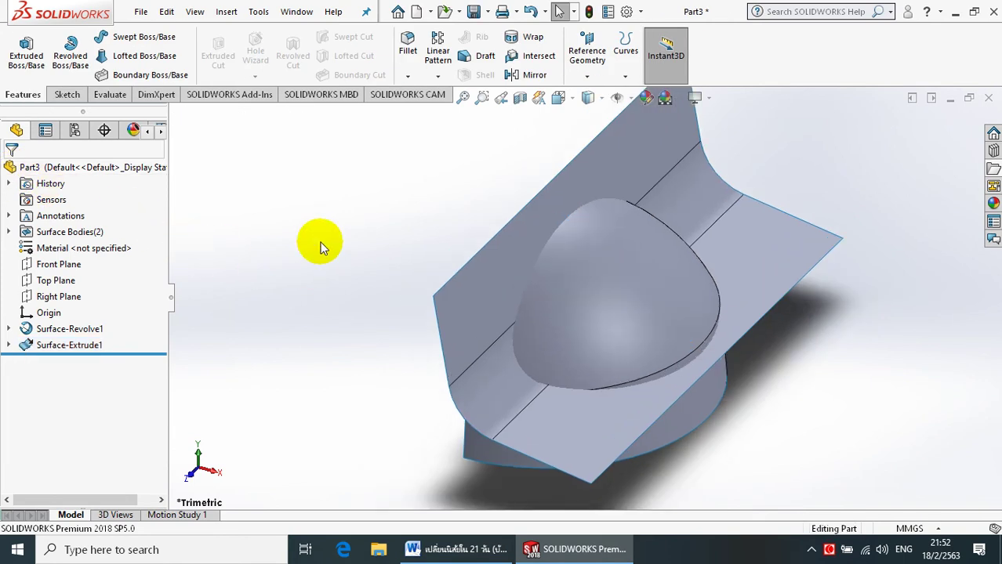
left_click(229, 14)
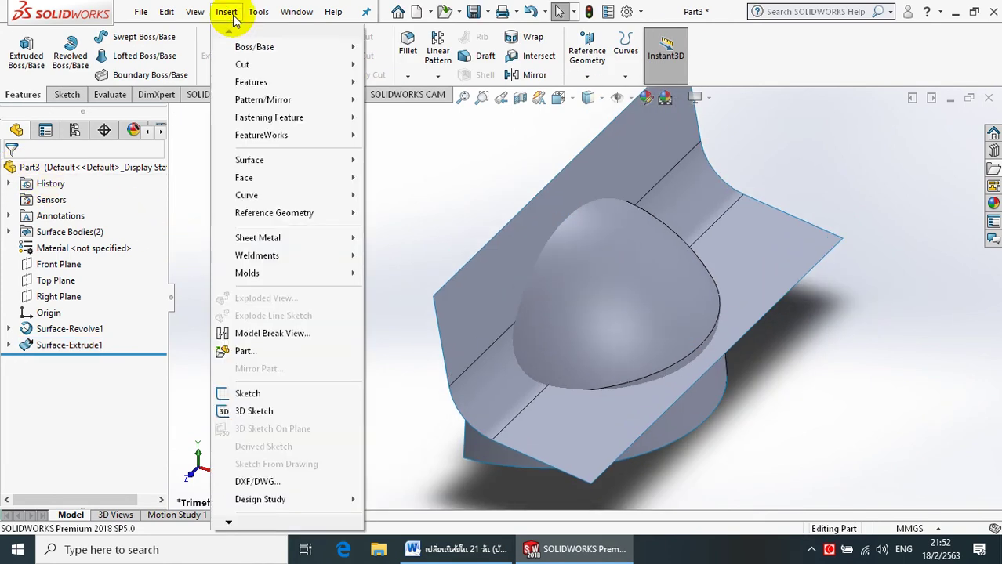
mouse_move(249, 160)
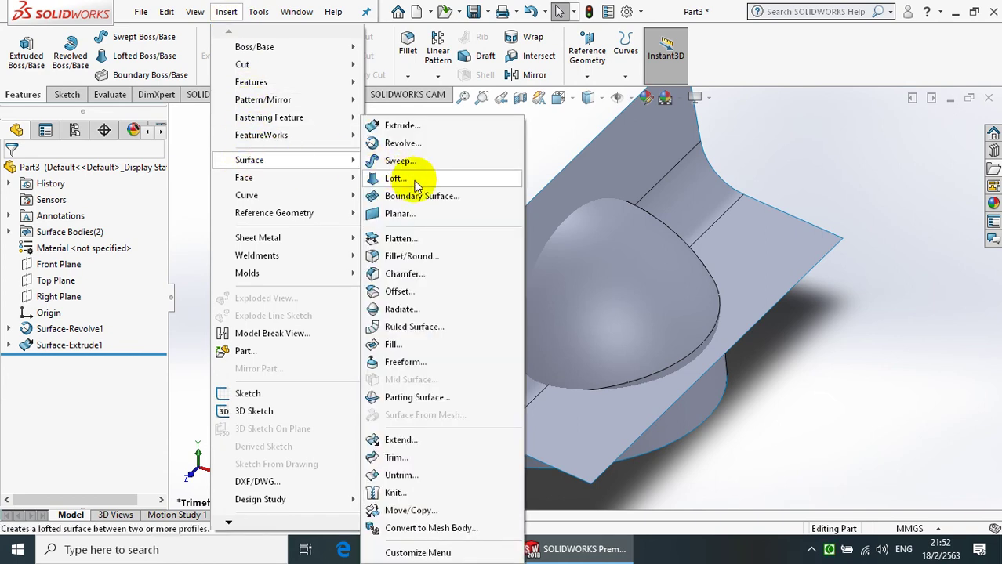
left_click(419, 459)
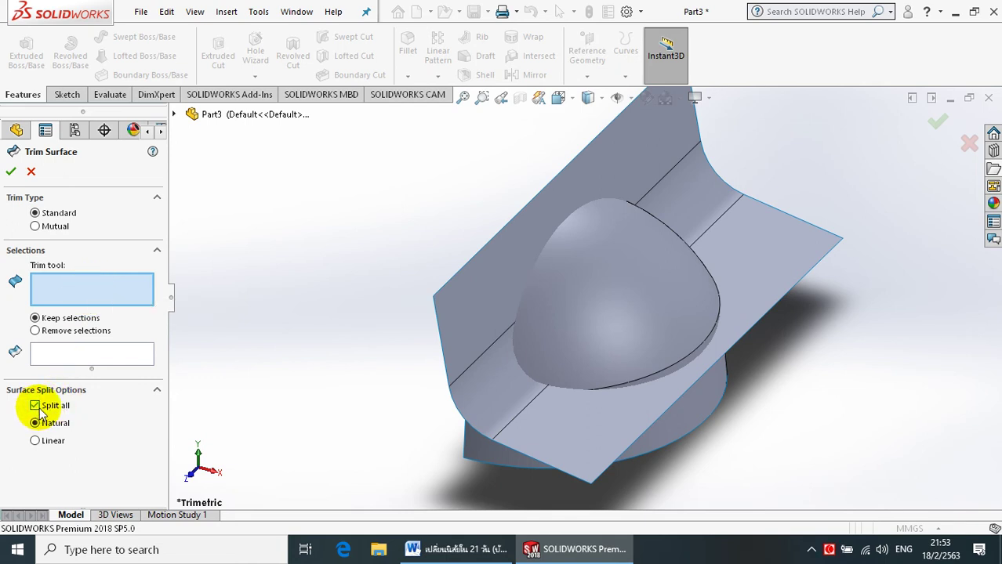
left_click(474, 456)
middle_click_drag(363, 344, 479, 316)
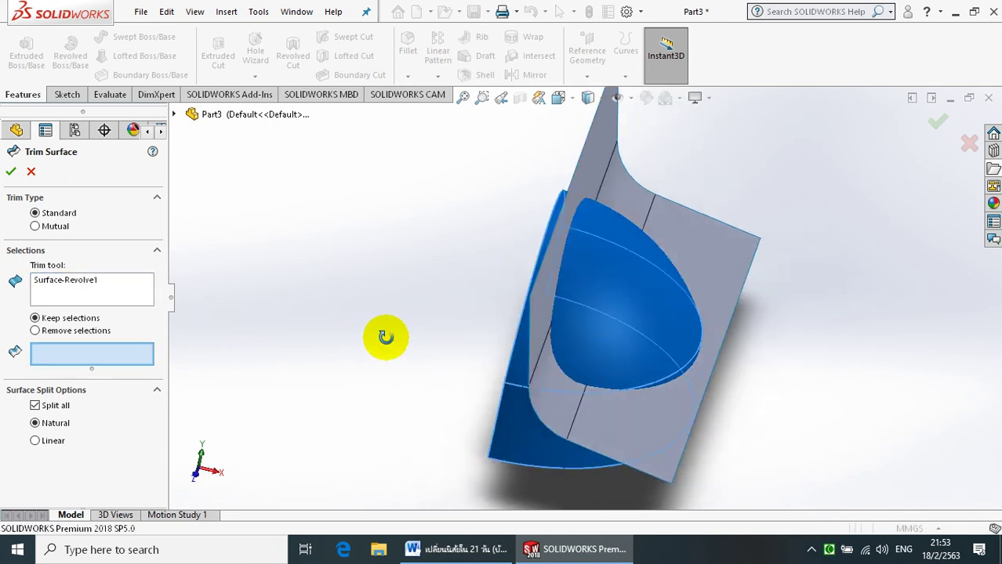
left_click(562, 260)
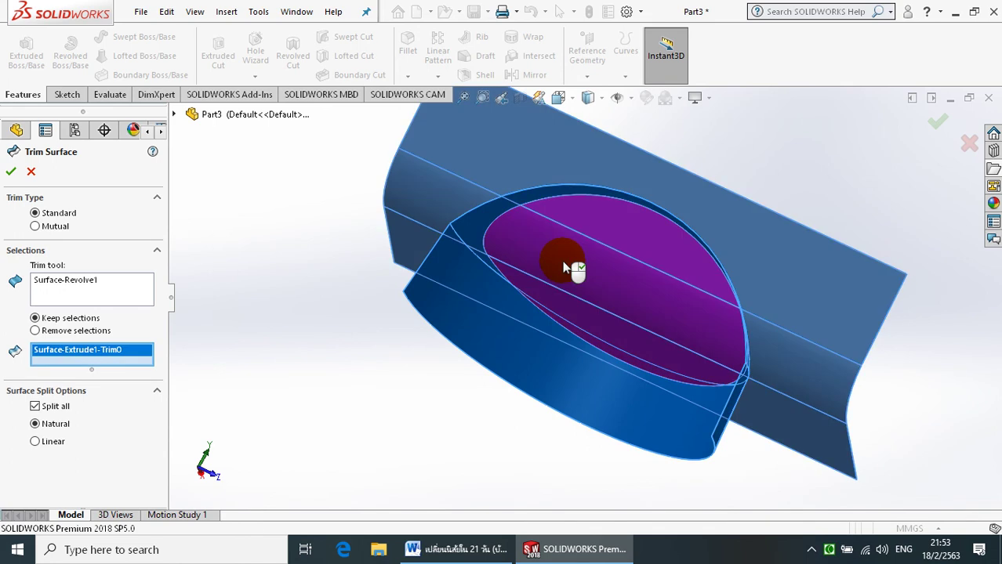
left_click(12, 171)
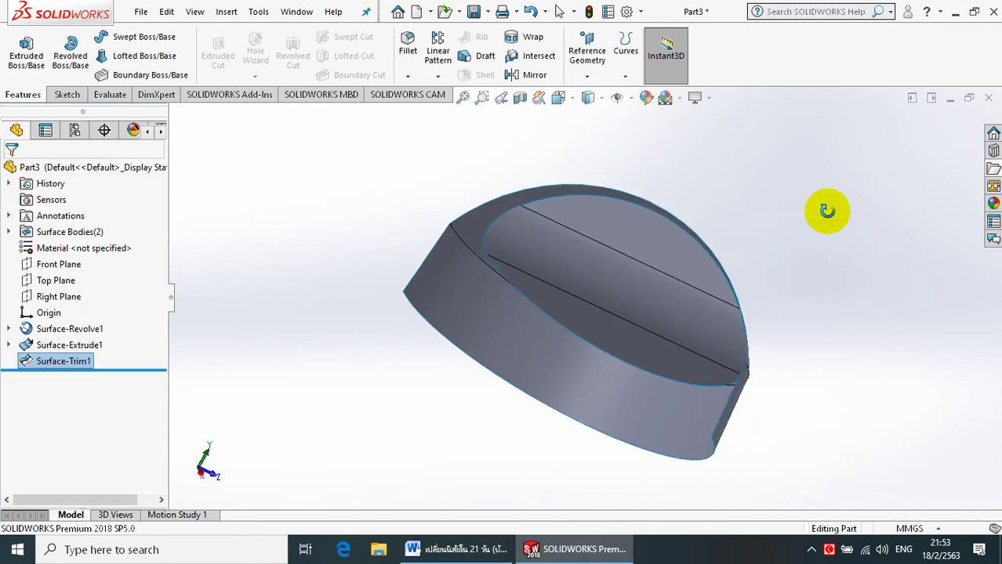
middle_click_drag(826, 211, 706, 238)
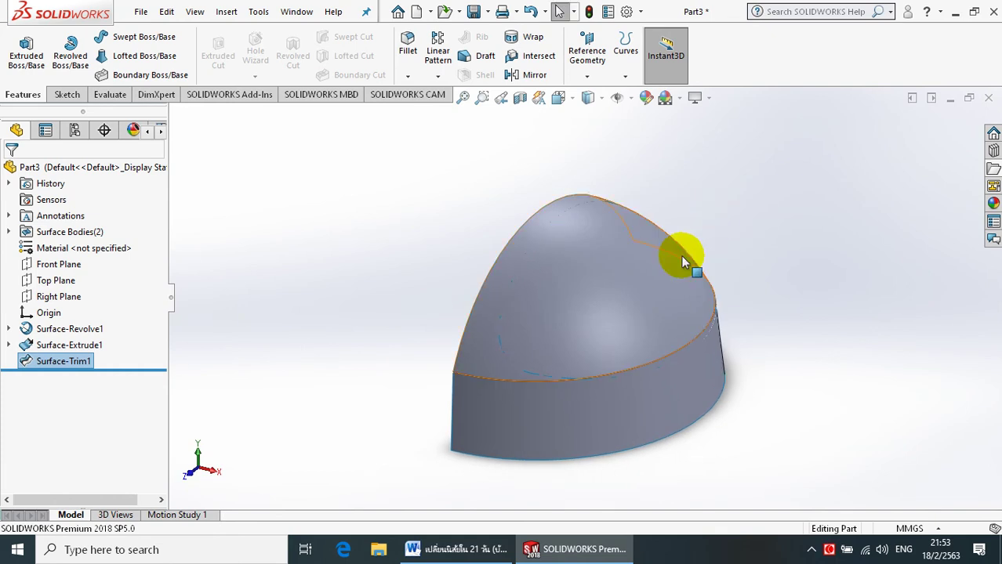
mouse_move(249, 344)
middle_mouse_down()
mouse_move(487, 318)
mouse_move(295, 414)
mouse_move(363, 327)
mouse_move(398, 204)
mouse_move(315, 392)
mouse_move(267, 439)
mouse_move(273, 423)
mouse_move(284, 429)
middle_mouse_up()
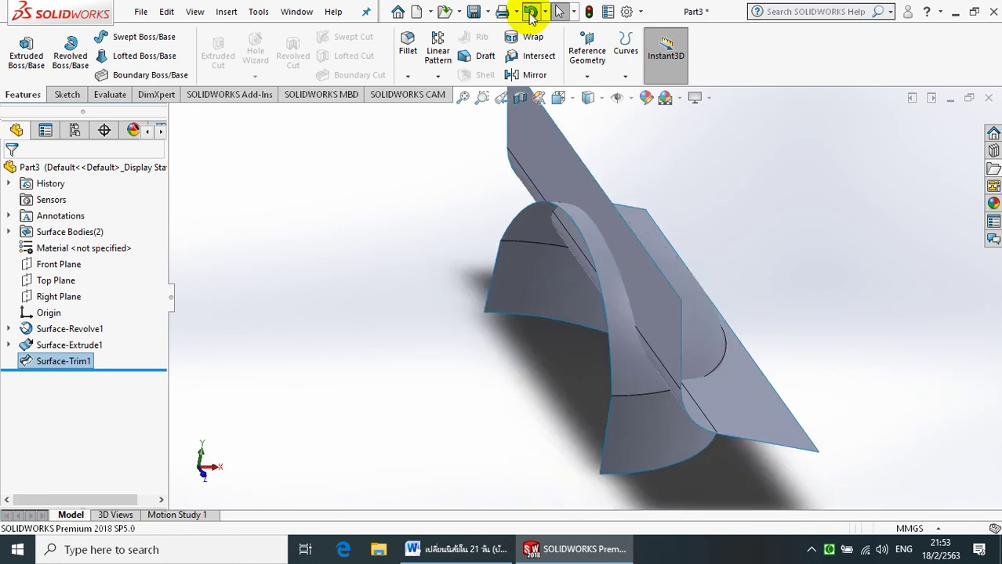
mouse_move(848, 174)
middle_mouse_down()
mouse_move(766, 184)
mouse_move(756, 138)
mouse_move(744, 163)
middle_mouse_up()
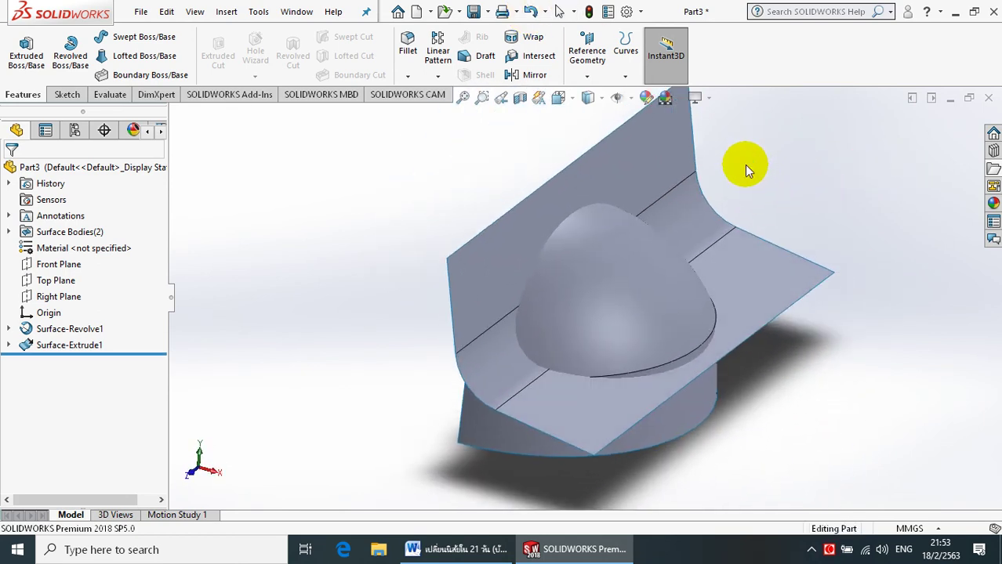
Step: Trim the revolved dome with Surface-Extrude1 as the tool, keeping the lower portion, as Surface-Trim2
left_click(226, 12)
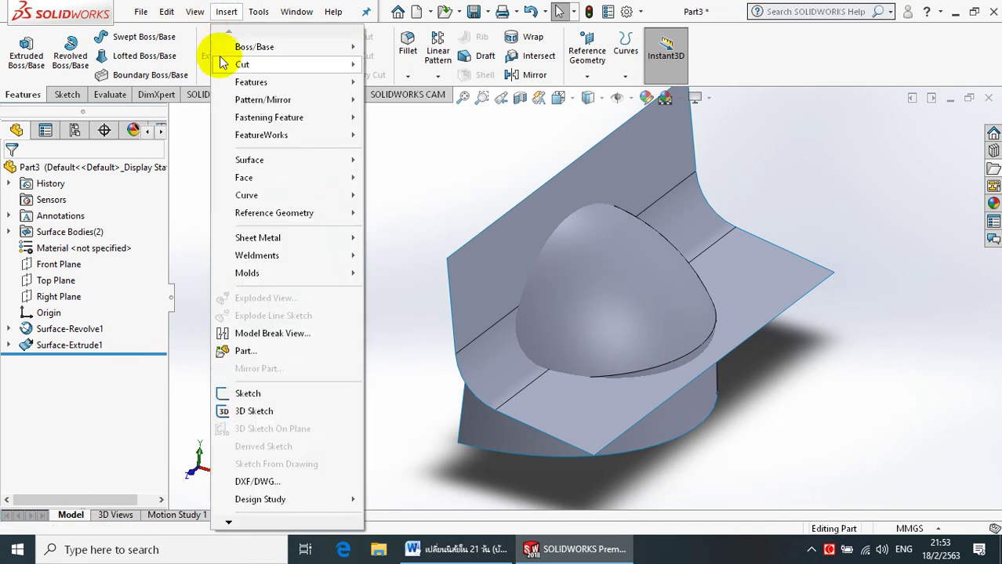
mouse_move(249, 160)
left_click(401, 456)
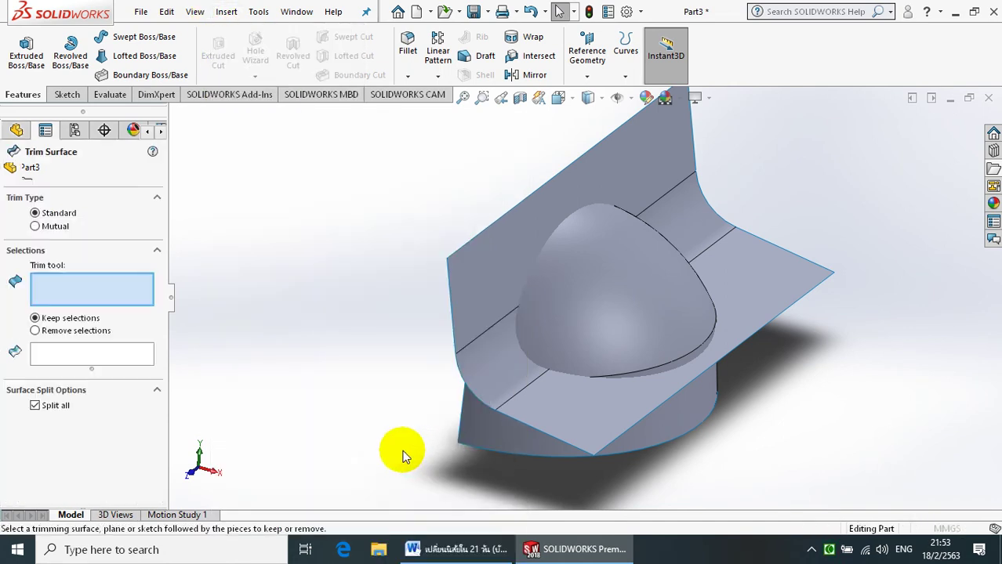
left_click(57, 405)
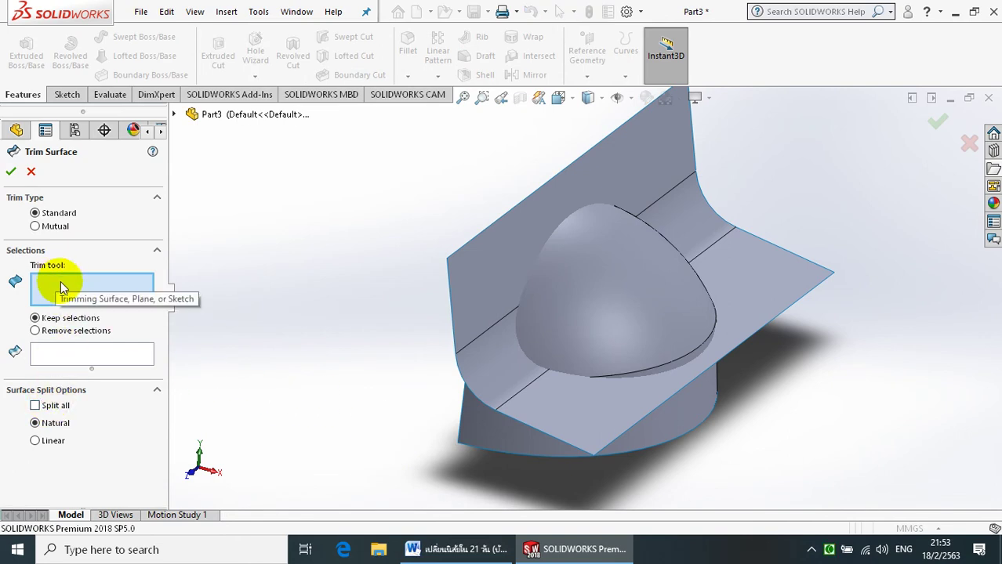
left_click(488, 370)
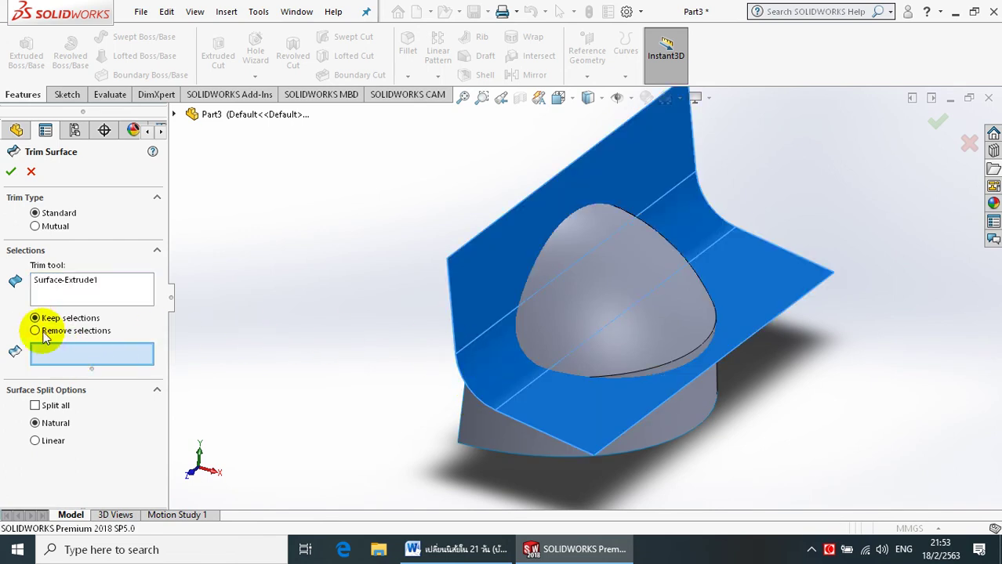
left_click(473, 429)
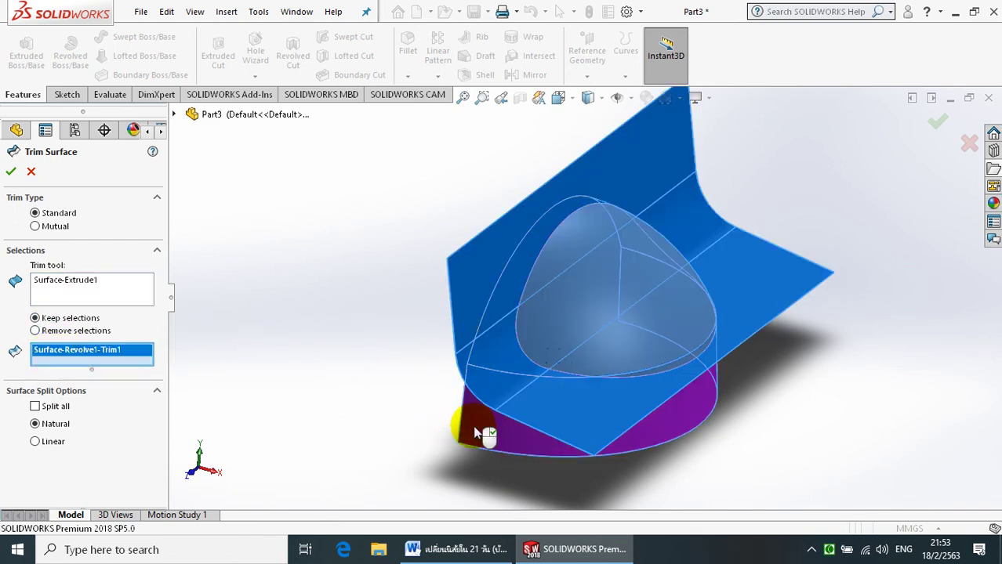
left_click(11, 174)
mouse_move(257, 228)
middle_mouse_down()
mouse_move(387, 244)
mouse_move(369, 195)
mouse_move(358, 223)
middle_mouse_up()
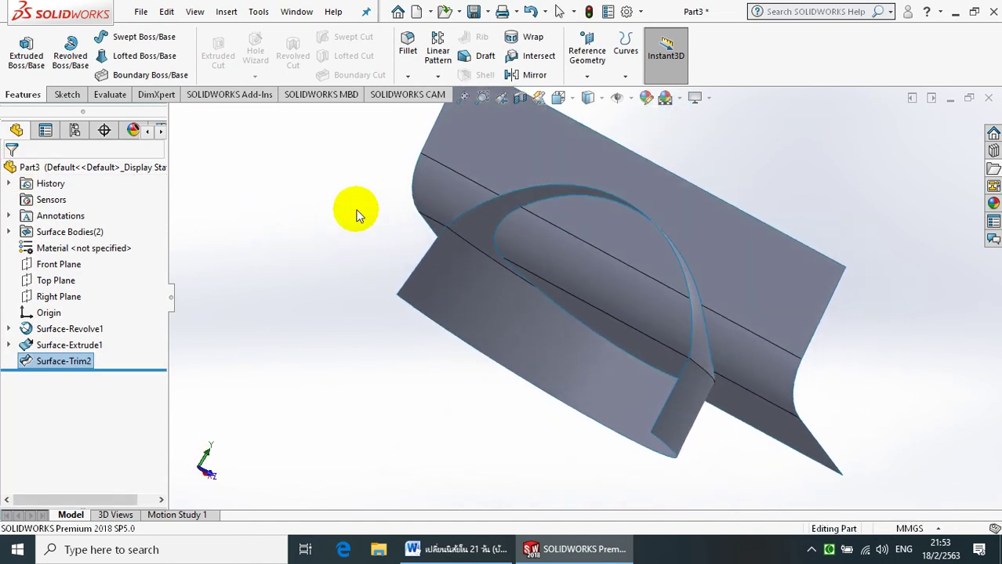
left_click(227, 11)
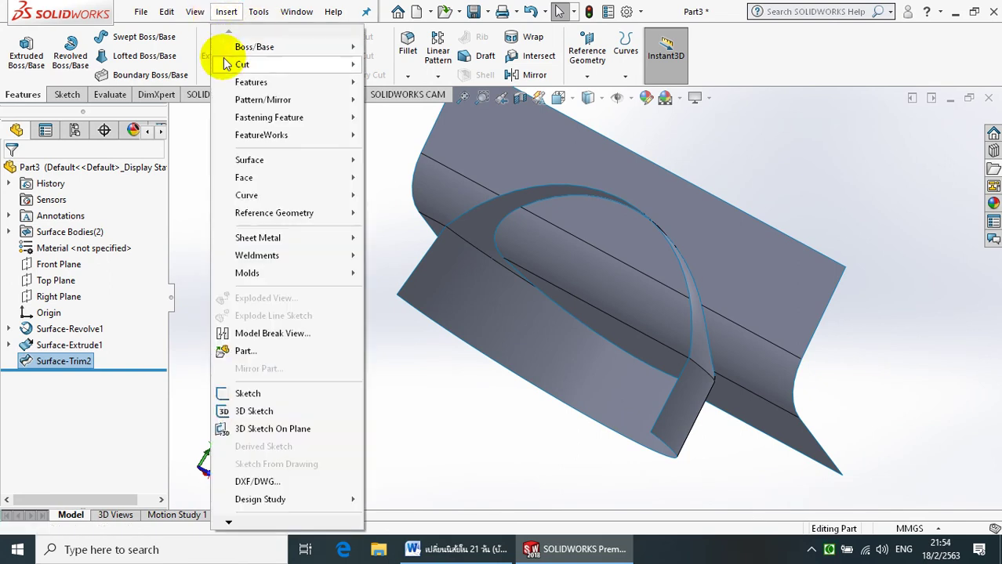
mouse_move(250, 160)
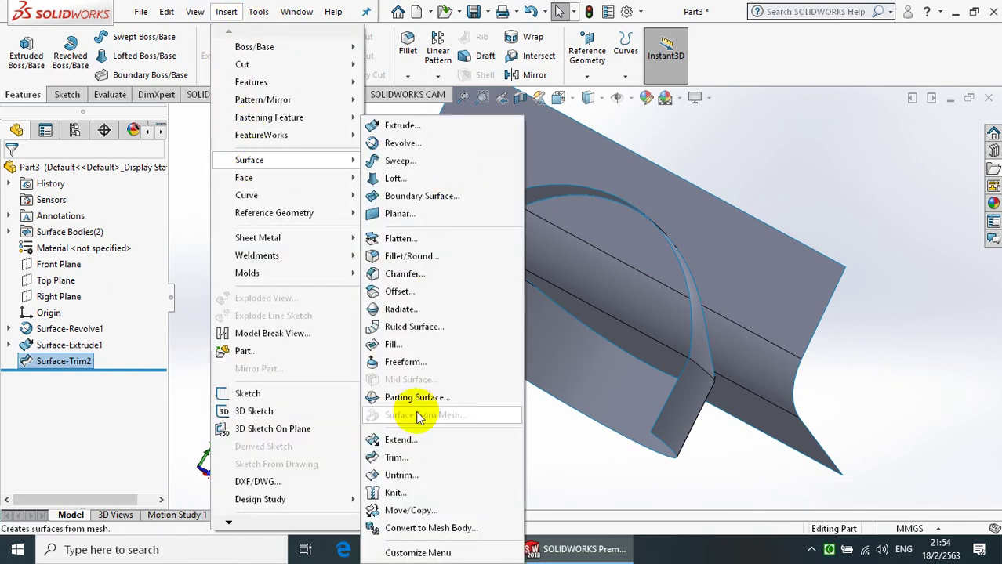
Step: Trim Surface-Extrude1 using Surface-Trim2 as the tool, keeping the inner dome region
left_click(413, 455)
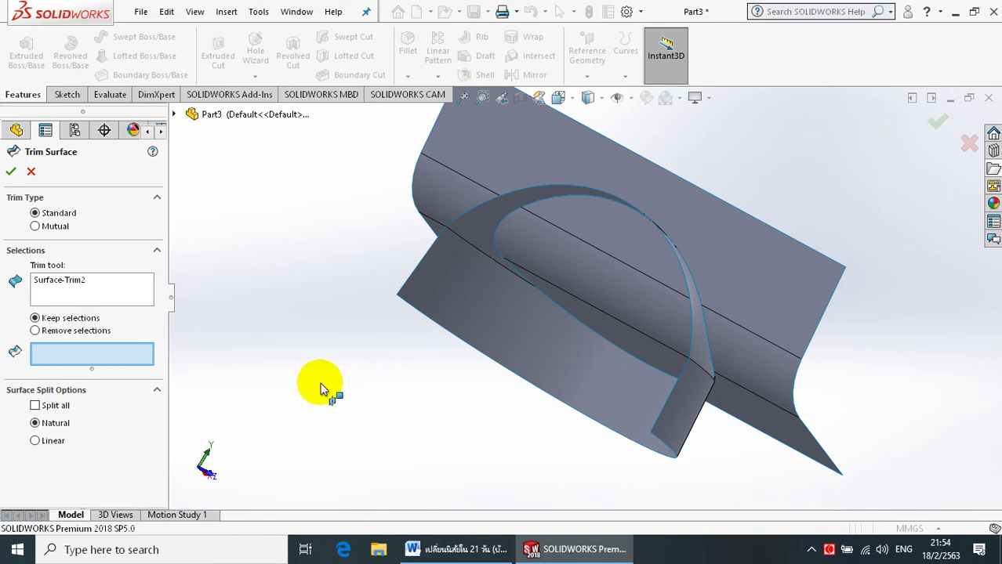
right_click(107, 292)
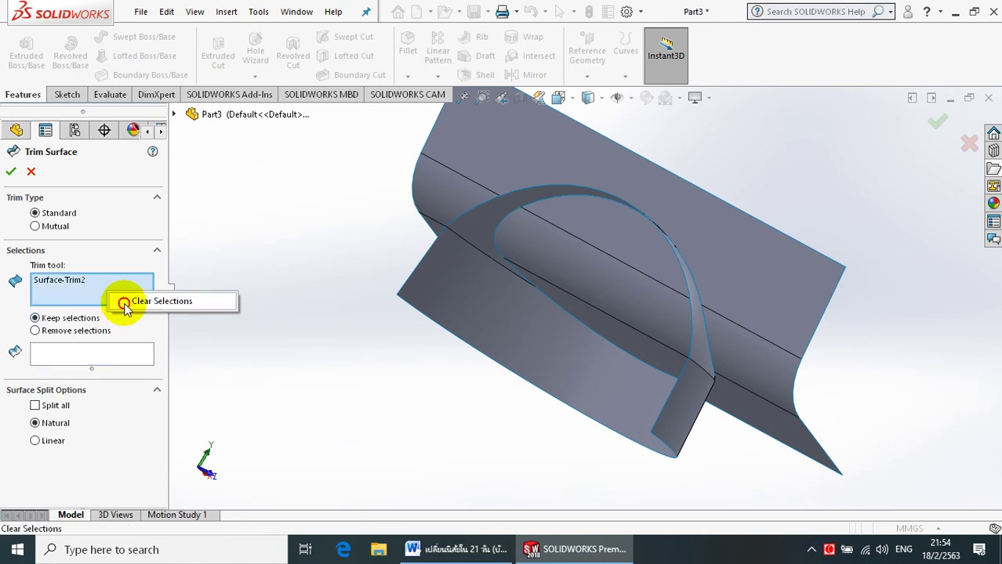
left_click(127, 299)
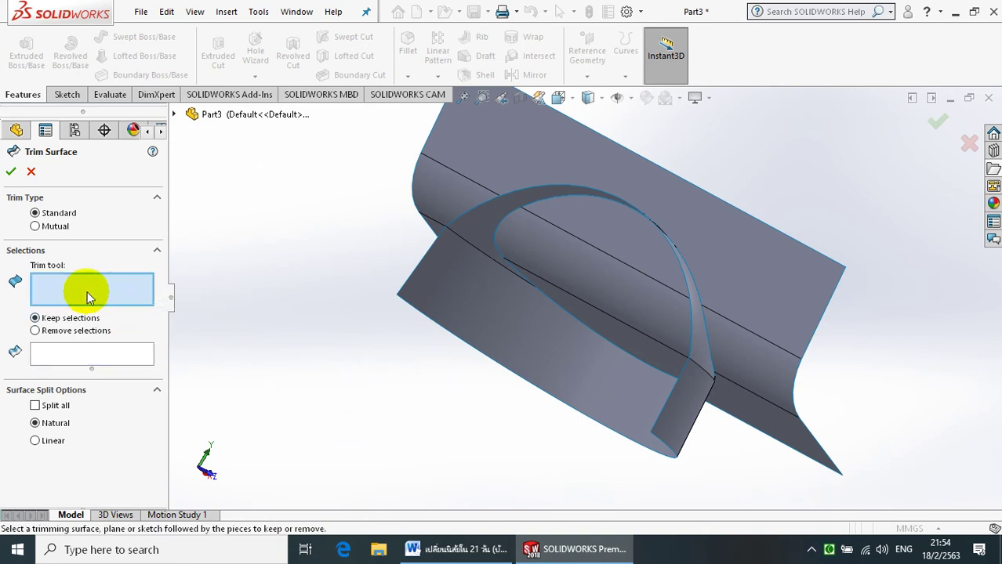
left_click(443, 295)
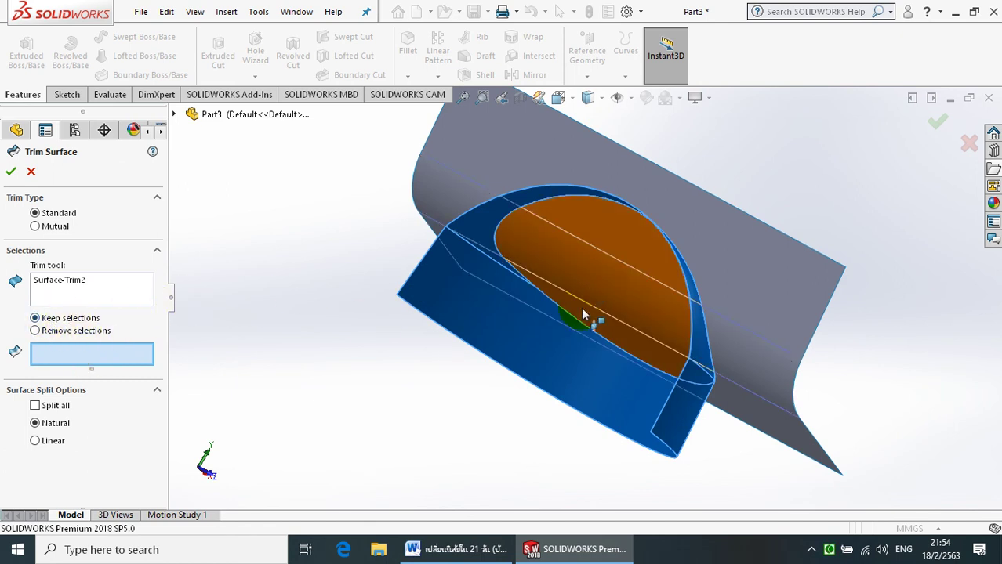
left_click(588, 285)
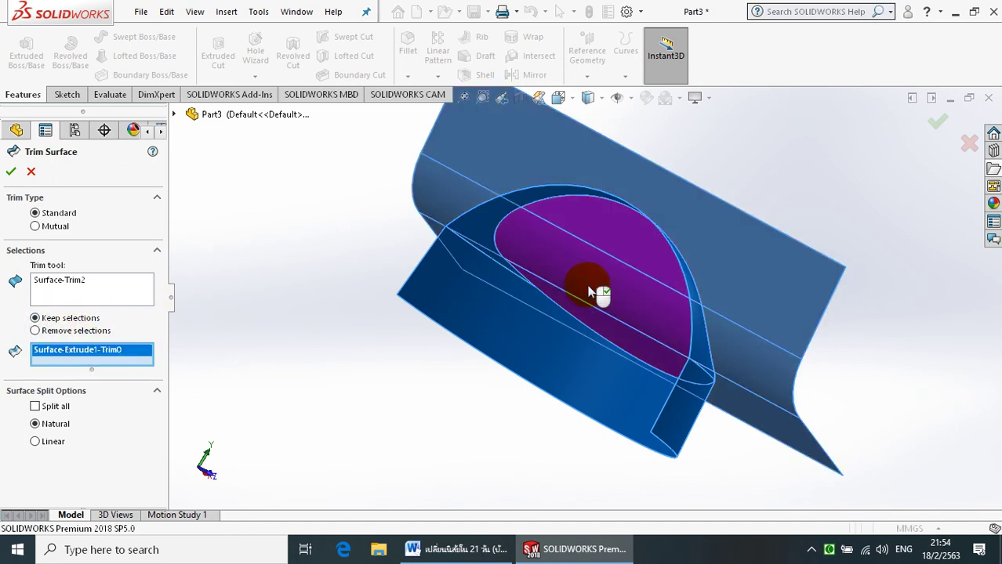
left_click(10, 174)
mouse_move(751, 218)
middle_mouse_down()
mouse_move(629, 192)
mouse_move(615, 206)
middle_mouse_up()
scroll(624, 197, "down", 2)
middle_click_drag(600, 262, 591, 272)
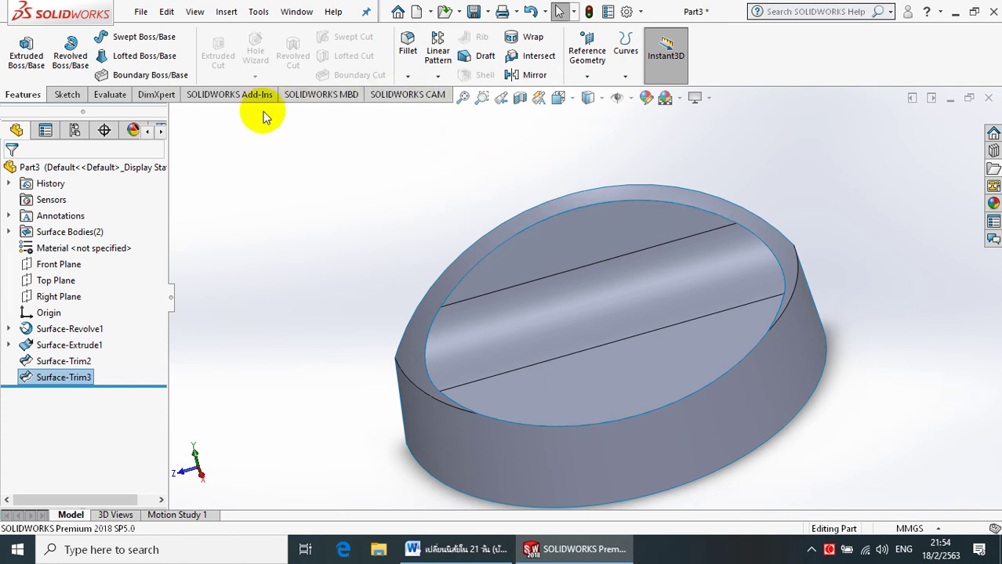
Step: Knit the trimmed wall surface and Surface-Trim2 together into Surface-Knit1
left_click(226, 12)
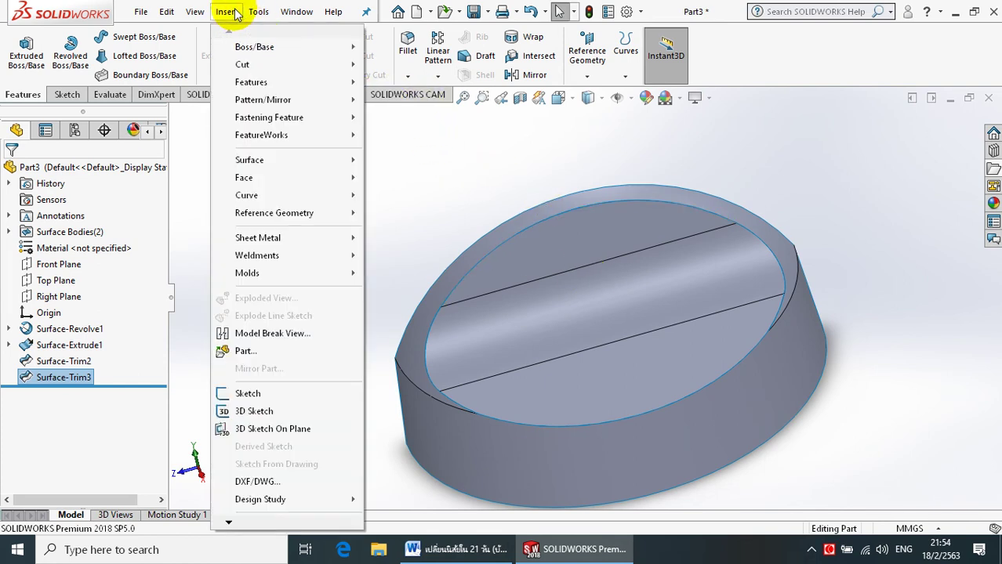
mouse_move(250, 160)
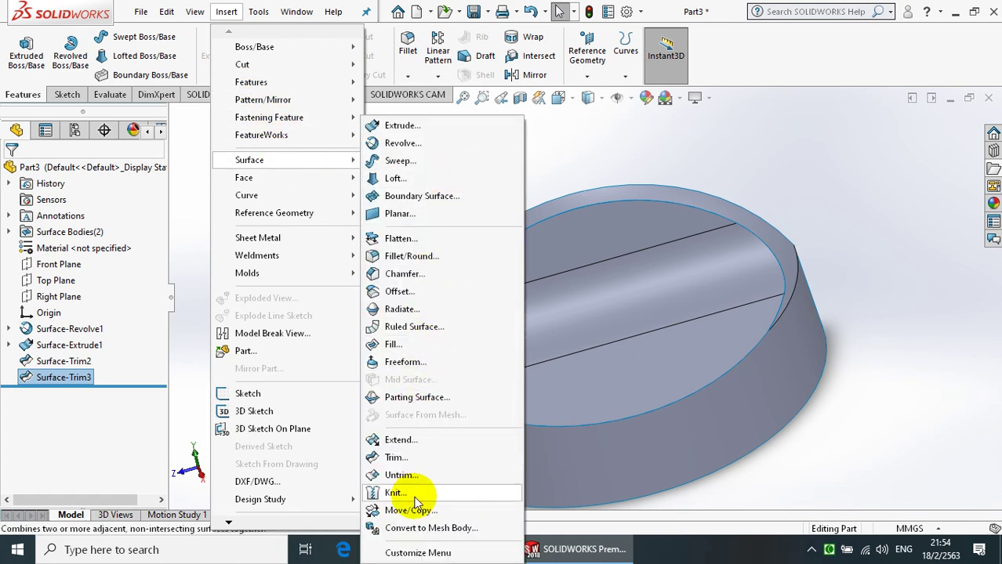
left_click(396, 493)
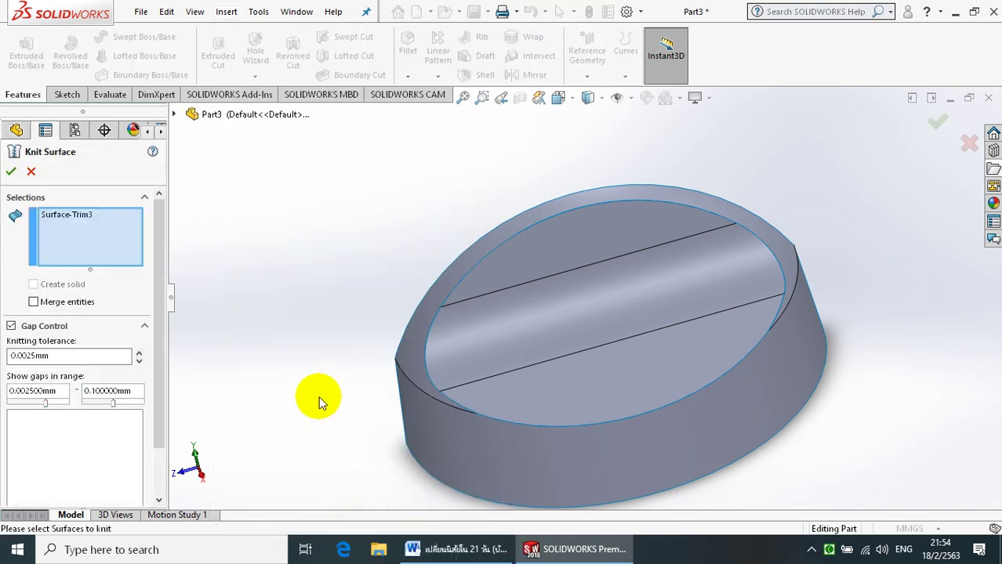
left_click(404, 360)
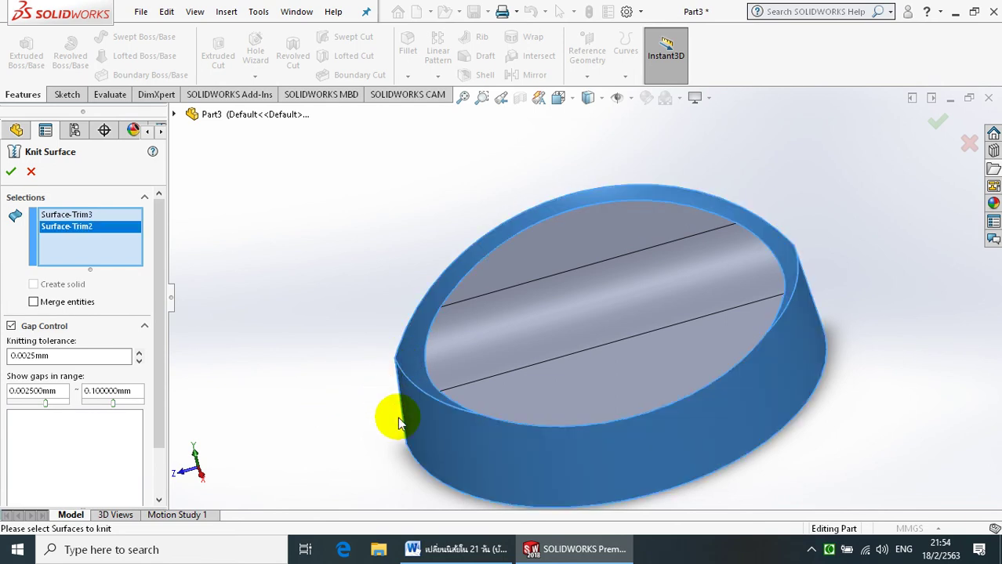
left_click(493, 372)
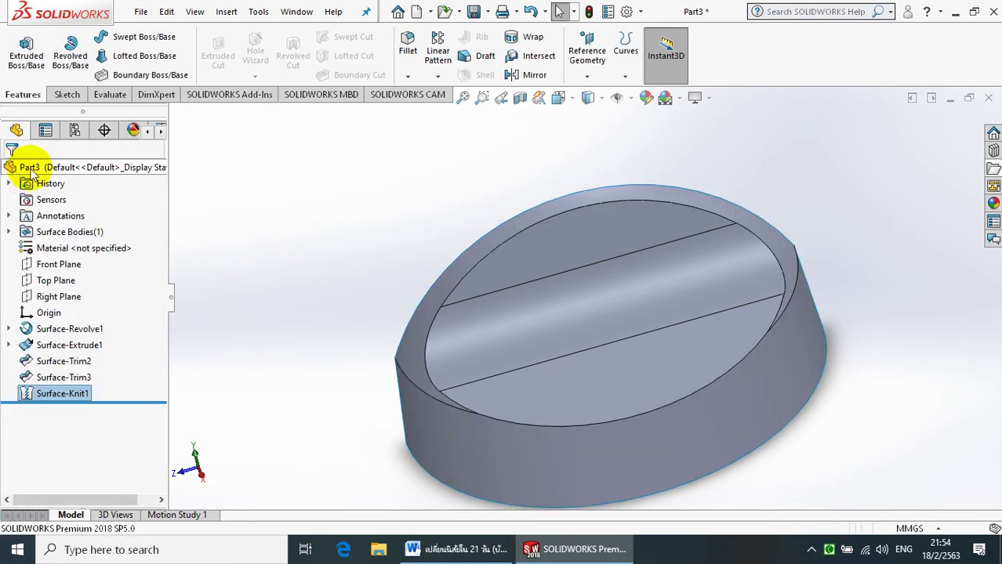
Step: Start a variable size fillet on the two edges where the wall meets the dome
left_click(223, 13)
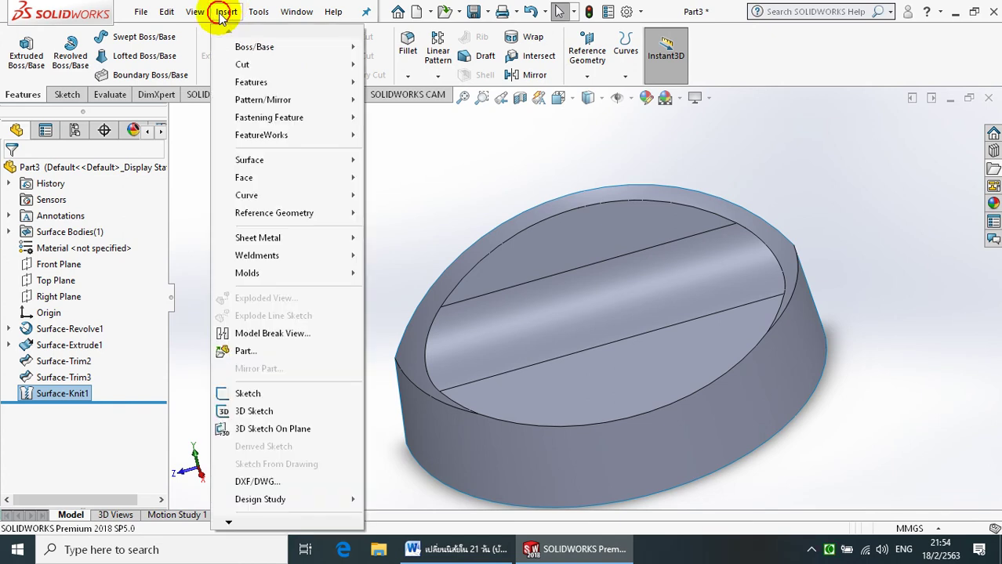
mouse_move(250, 160)
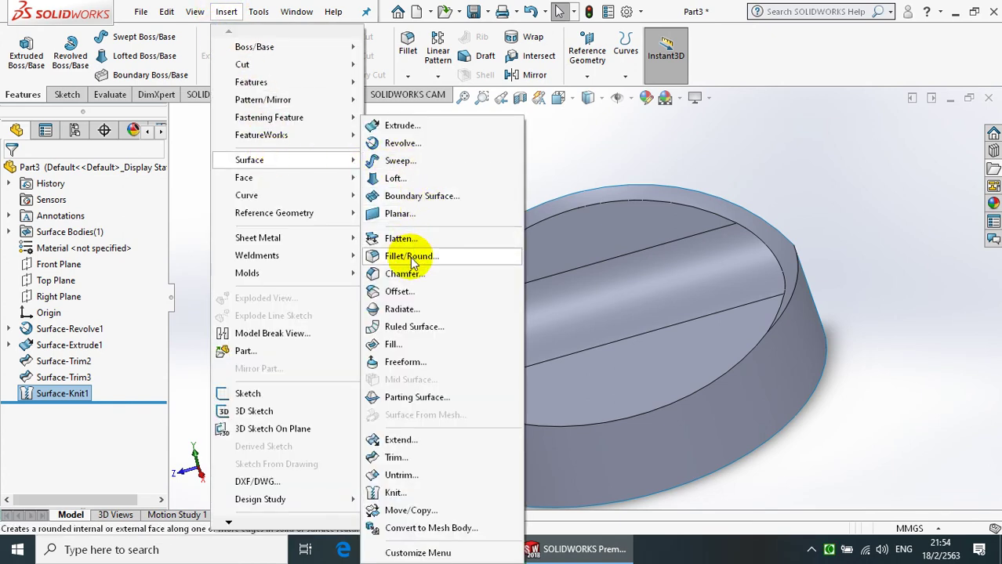
left_click(411, 259)
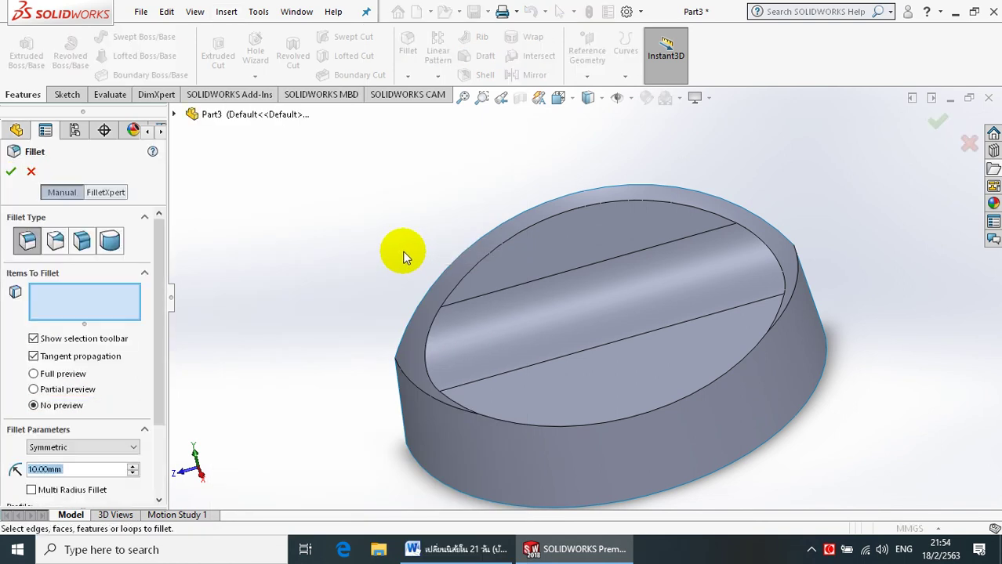
left_click(57, 247)
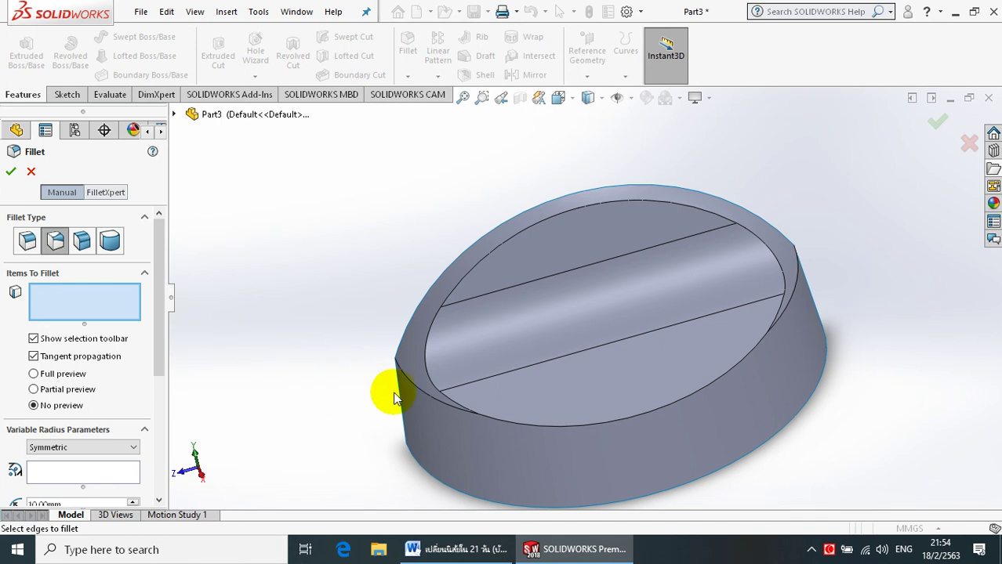
left_click(422, 396)
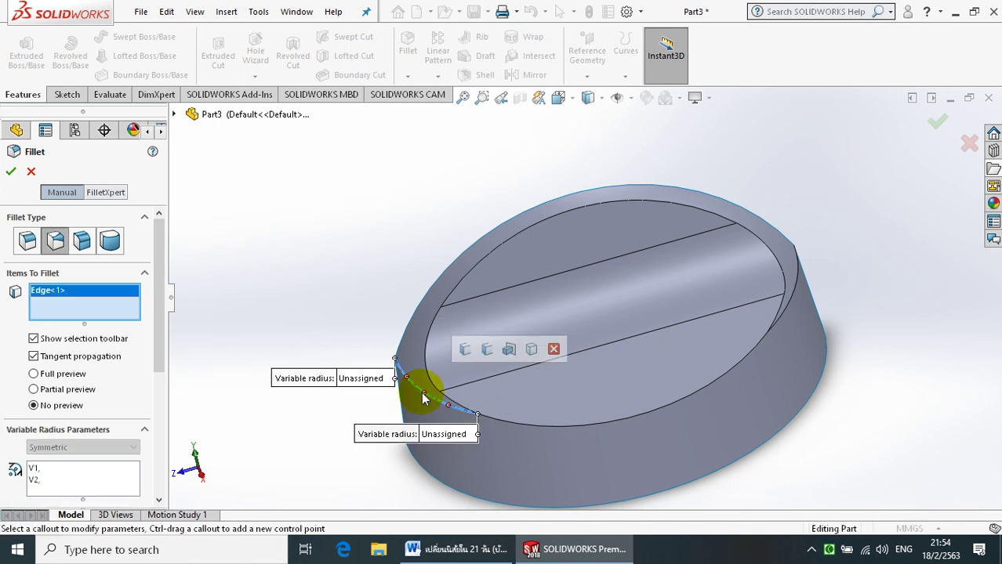
left_click(799, 279)
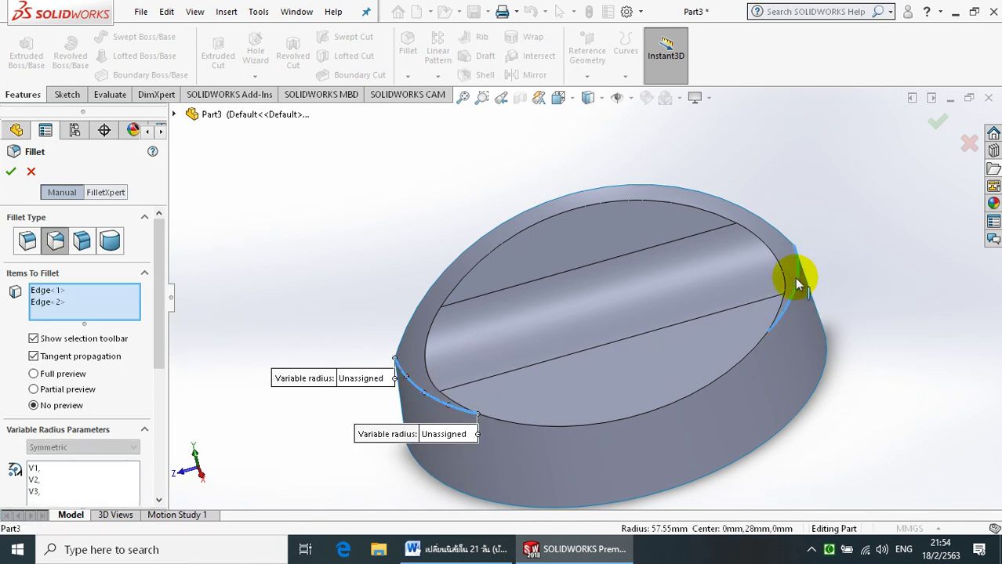
Step: Set the fillet's upper end radii to 20 mm and its lower end radii to 10 mm, then apply
left_click(761, 266)
type("20")
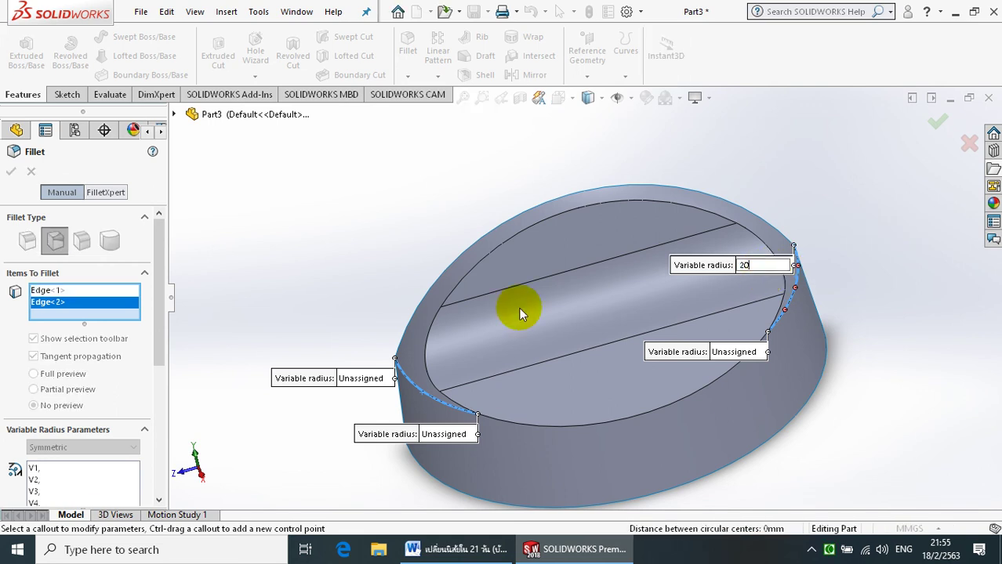
key("Return")
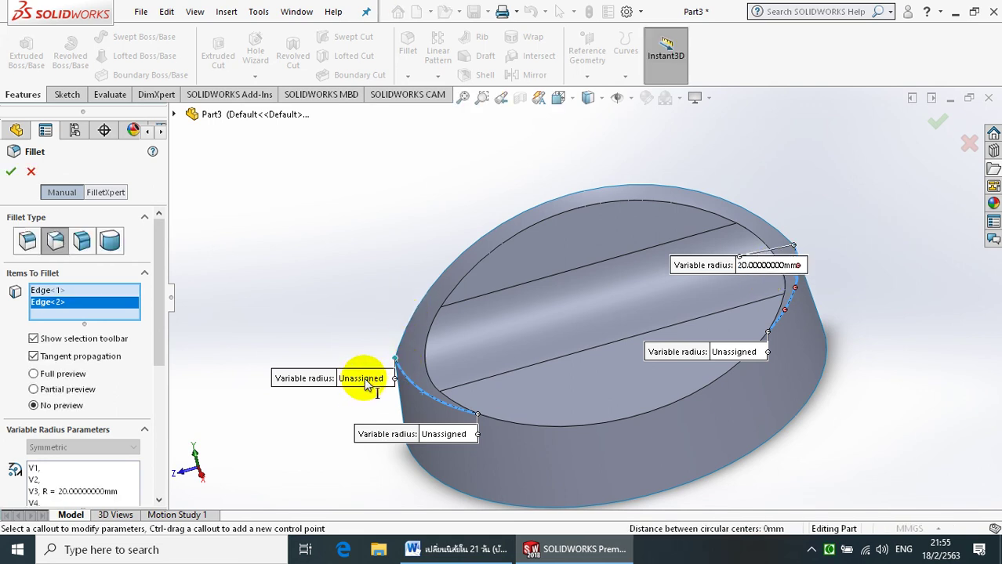
left_click(364, 381)
type("20")
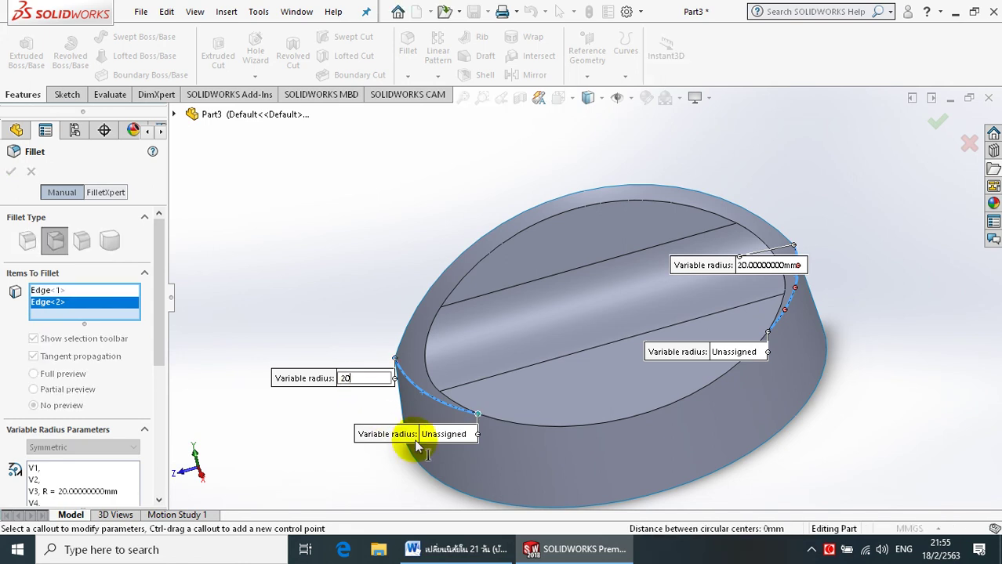
left_click(444, 436)
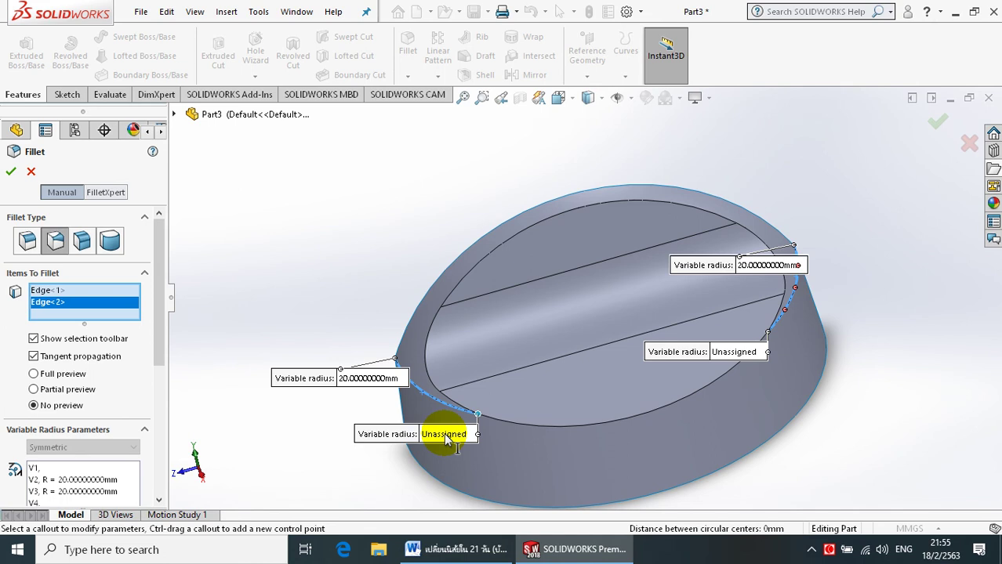
left_click(443, 434)
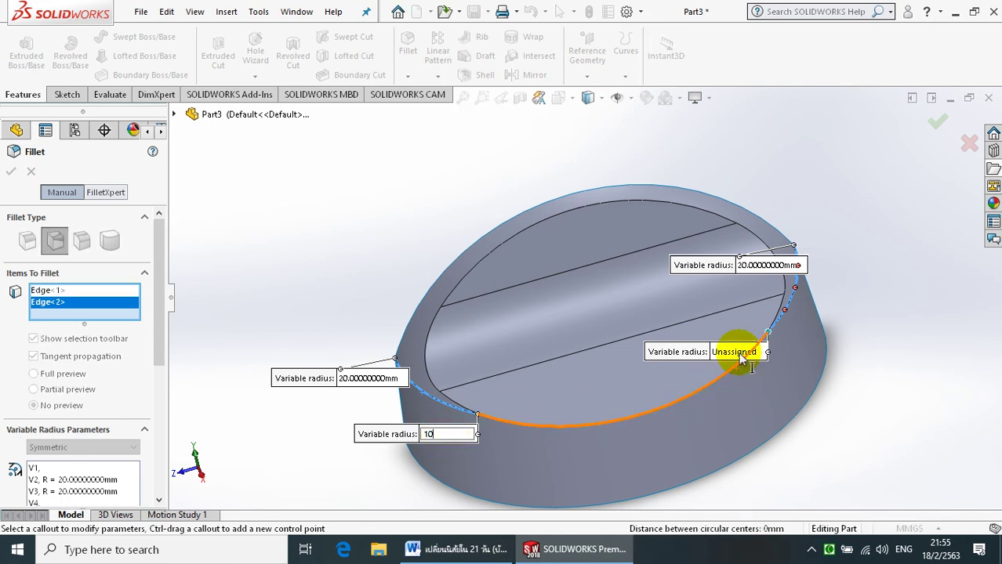
key("Return")
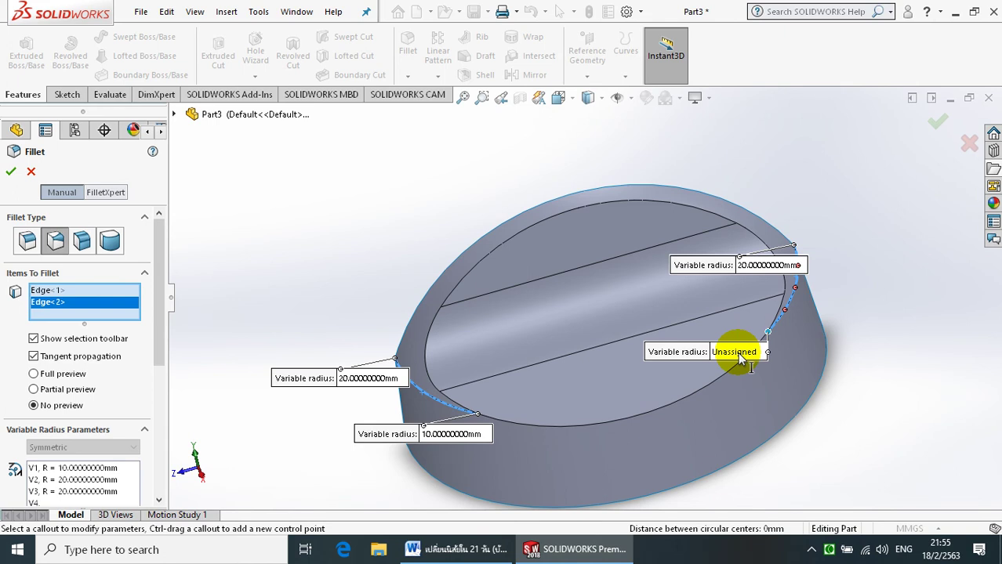
left_click(737, 354)
type("10")
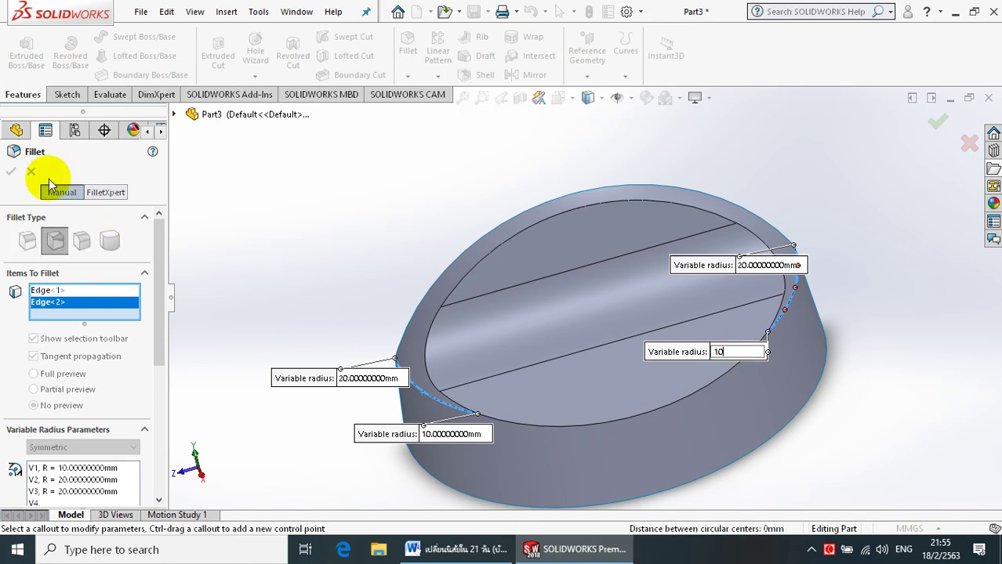
key("Return")
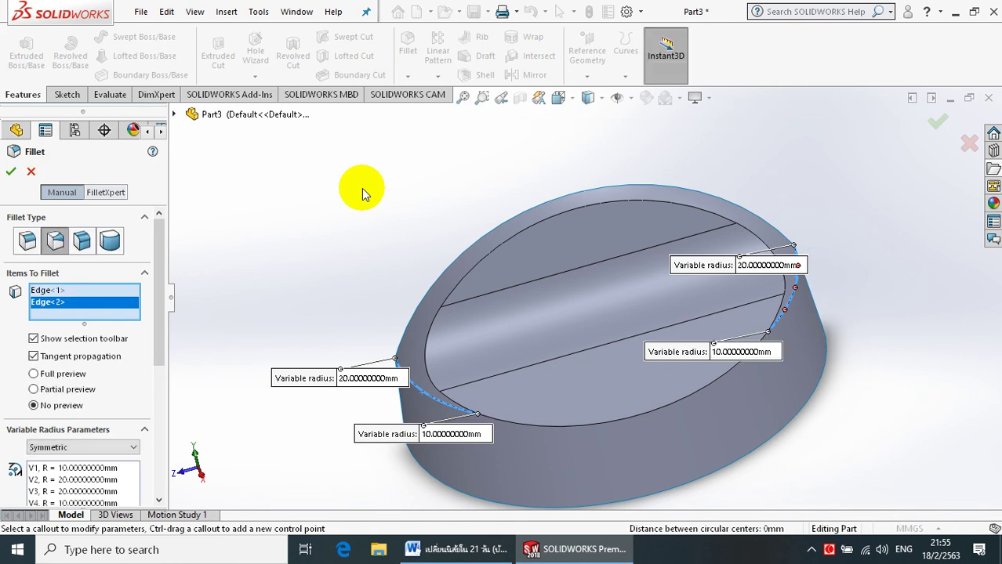
left_click(13, 173)
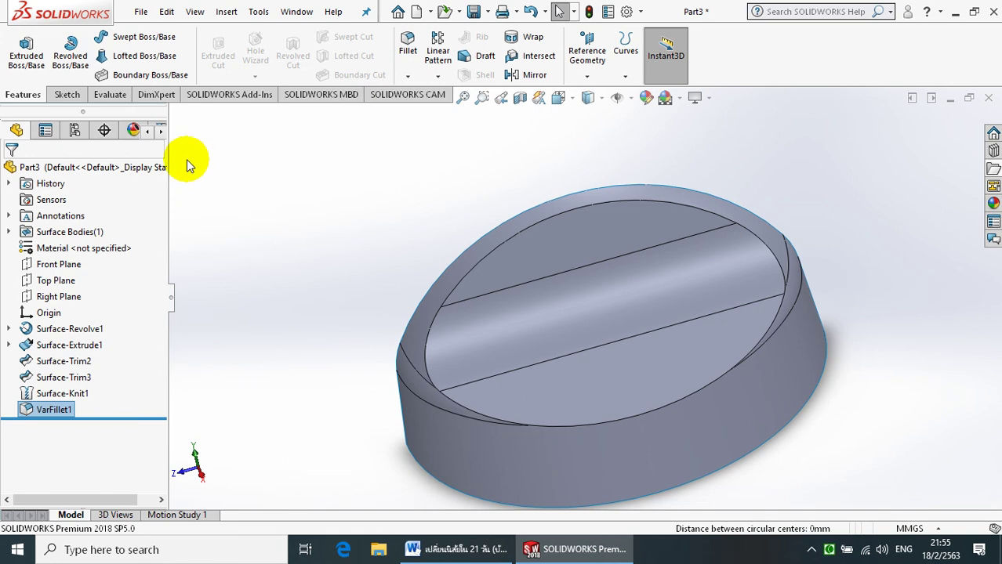
Step: Add a constant 5 mm fillet, Fillet1, to the inner oval edge of the top surface
left_click(227, 13)
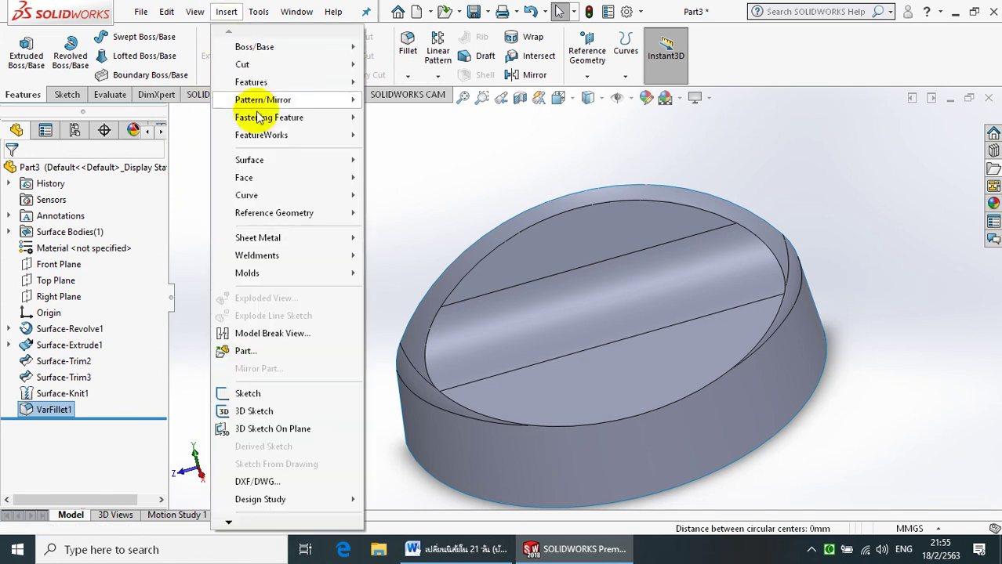
mouse_move(249, 160)
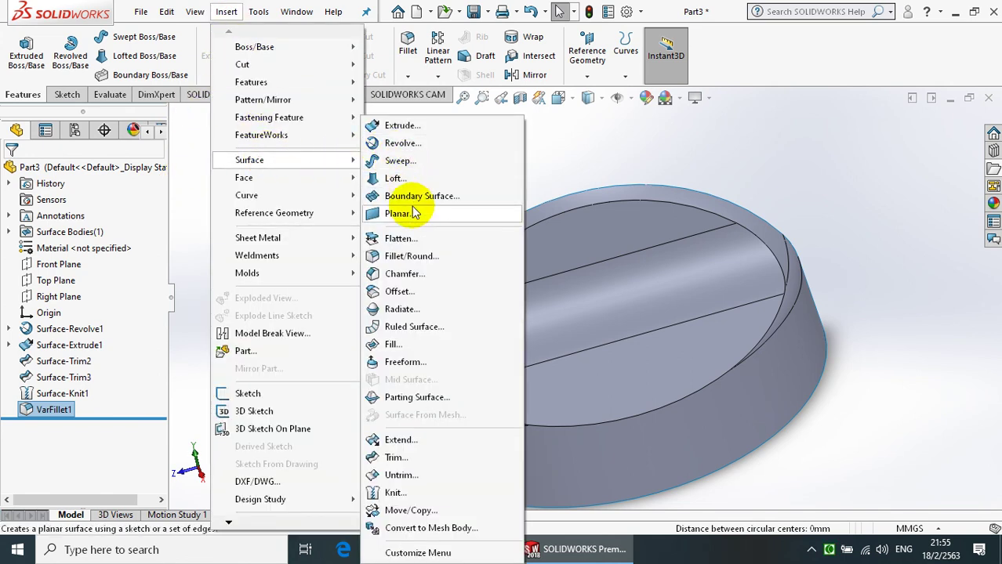
left_click(422, 257)
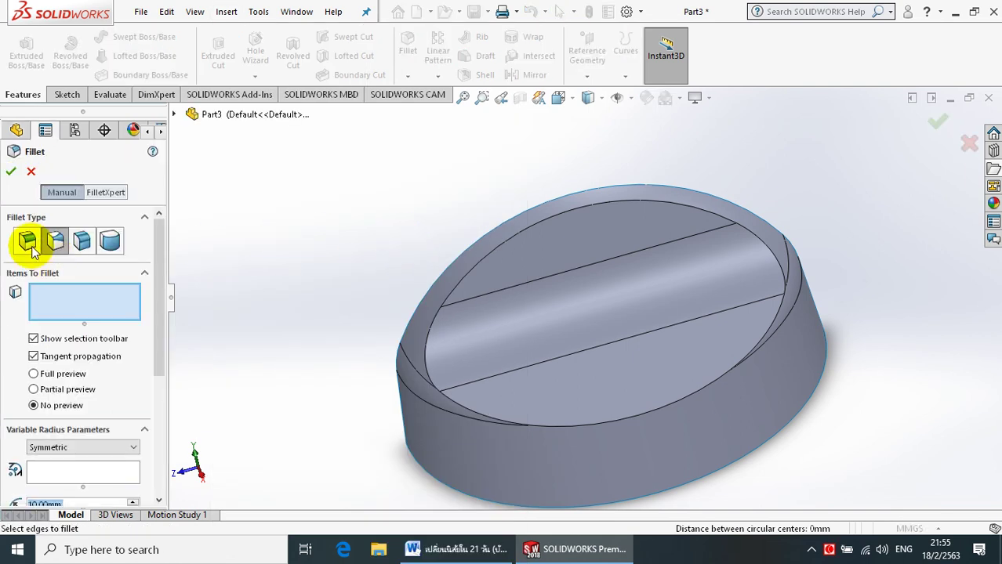
left_click(30, 244)
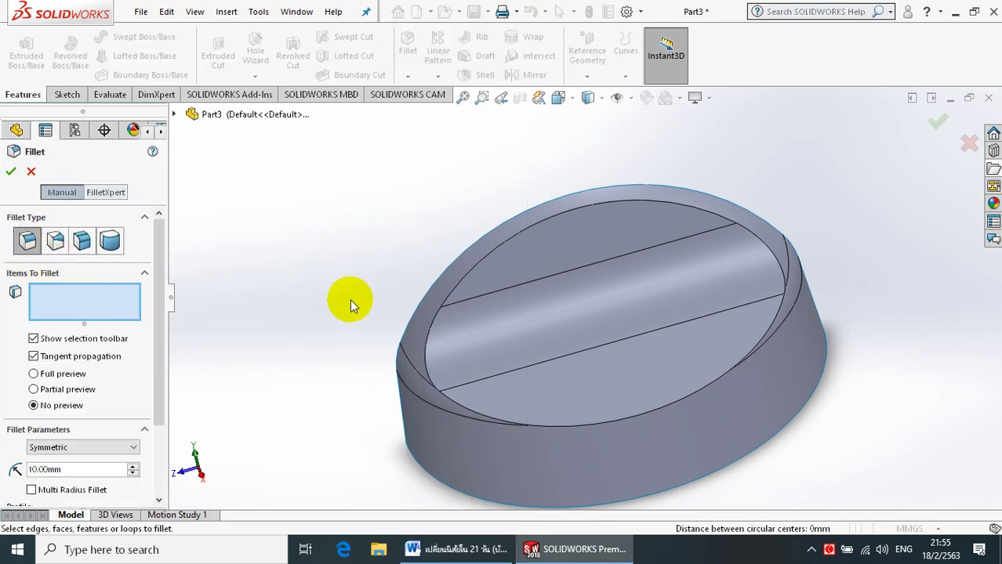
left_click(449, 296)
left_click(259, 301)
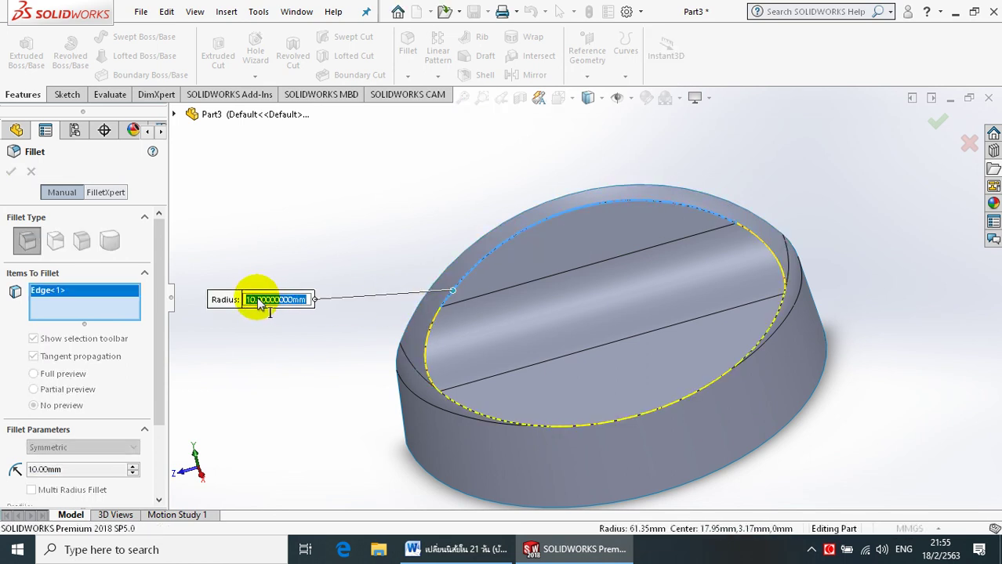
key("Return")
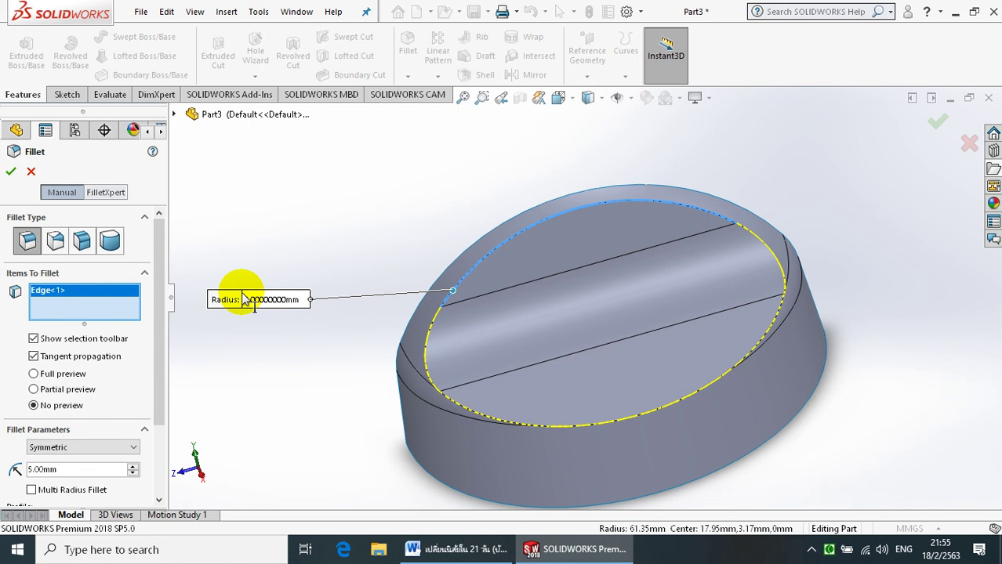
left_click(10, 172)
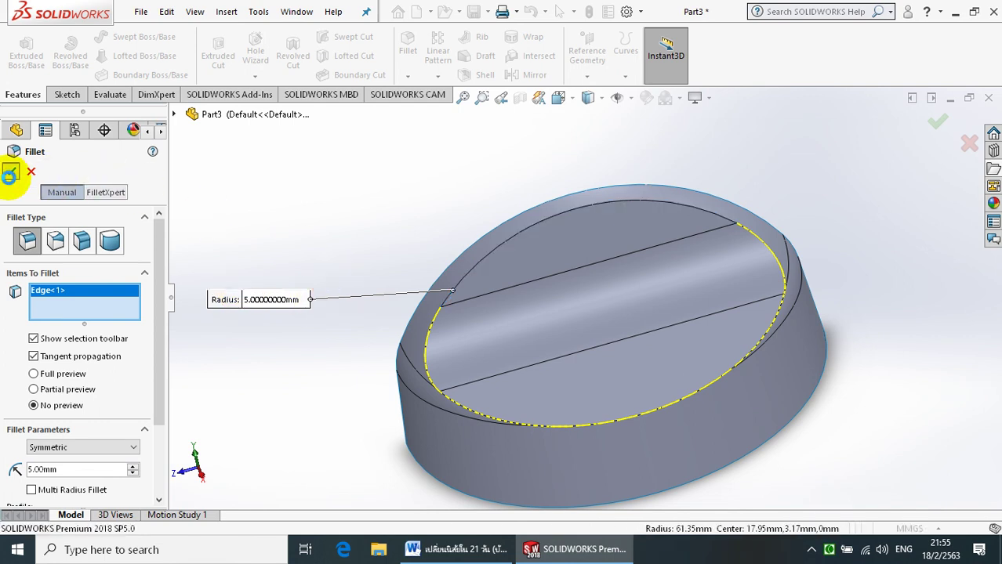
mouse_move(230, 271)
middle_mouse_down()
mouse_move(398, 323)
mouse_move(407, 313)
middle_mouse_up()
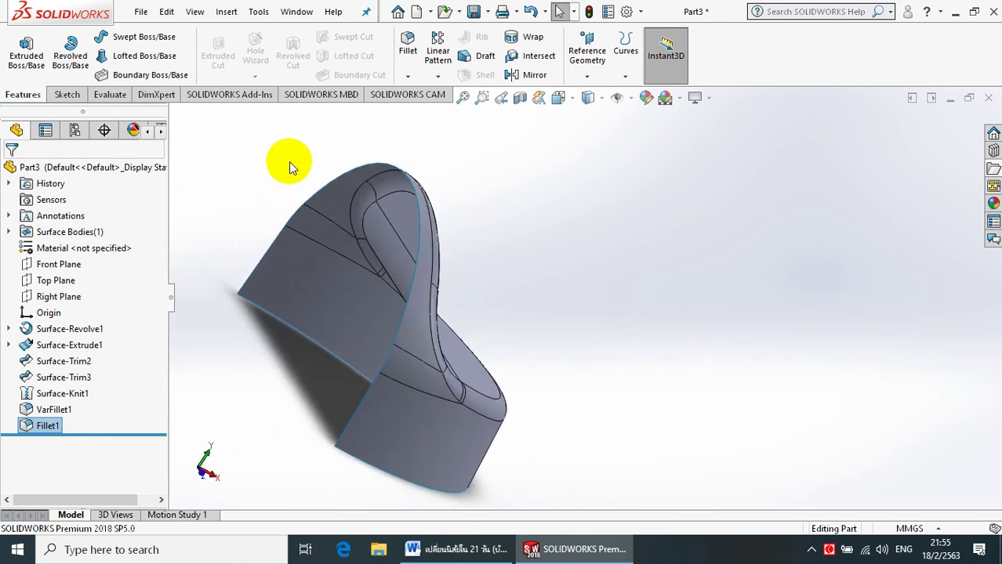
Step: Start a Mirror feature with Right Plane as the mirror plane, replacing Front Plane
left_click(229, 12)
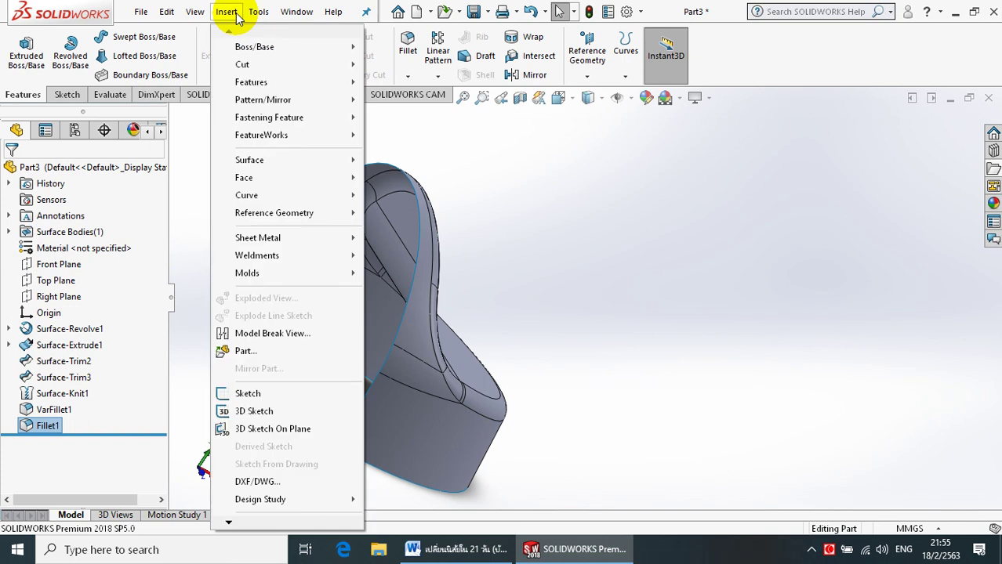
left_click(238, 17)
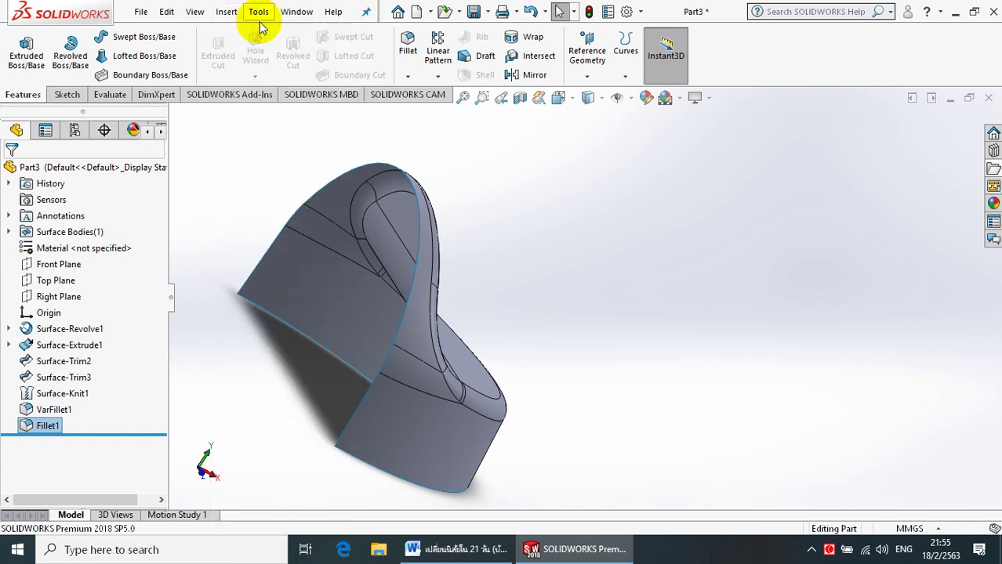
left_click(523, 77)
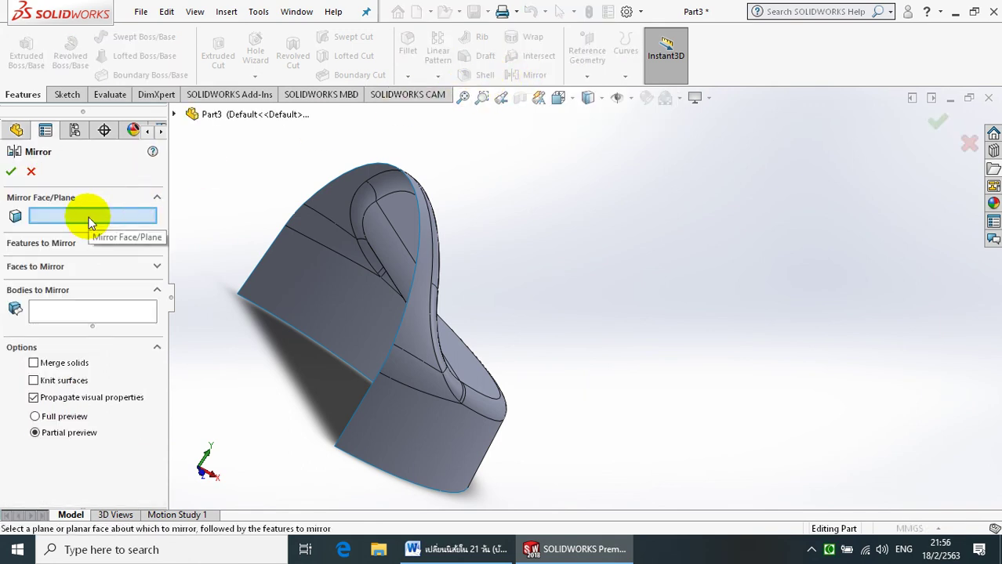
left_click(174, 115)
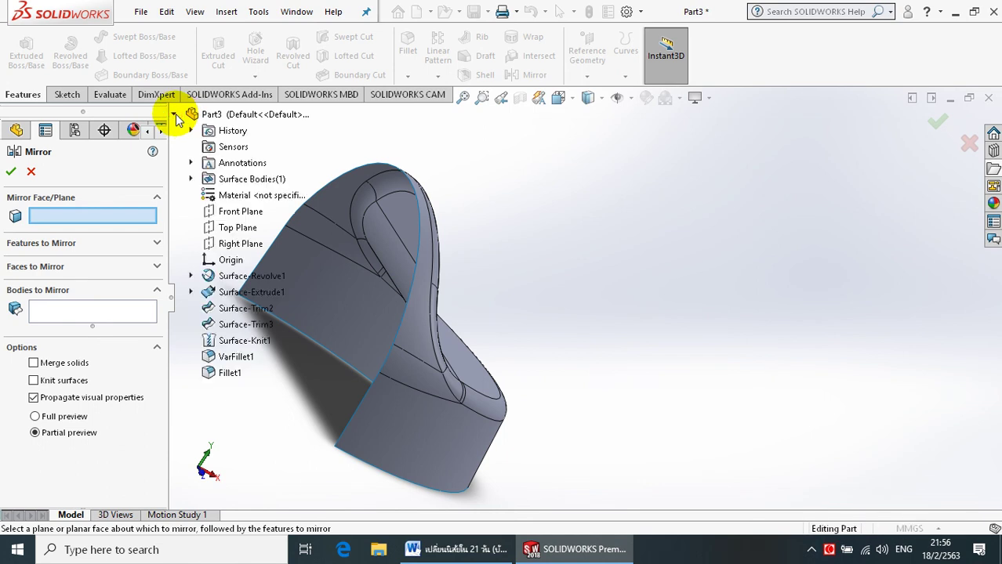
left_click(239, 212)
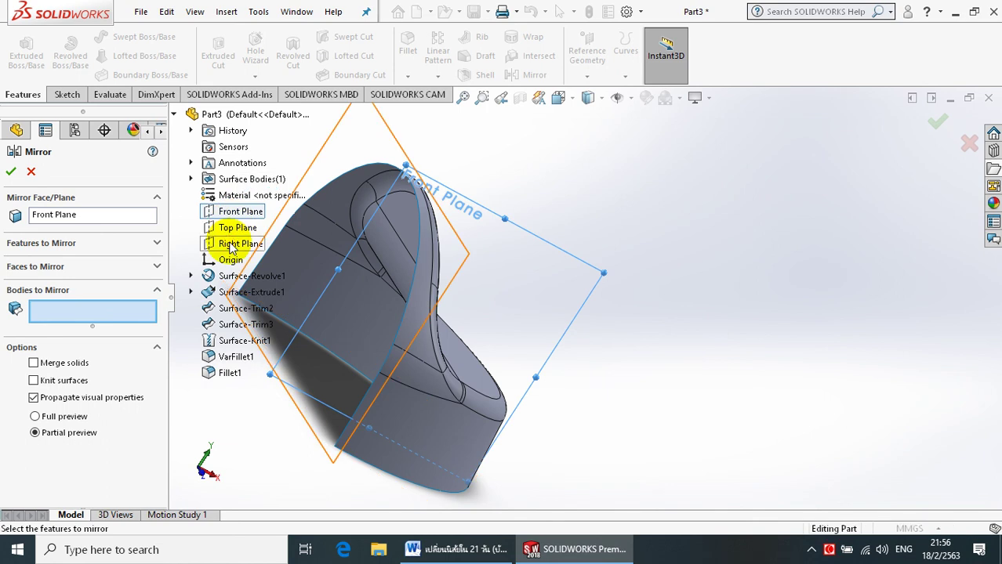
left_click(85, 217)
right_click(84, 217)
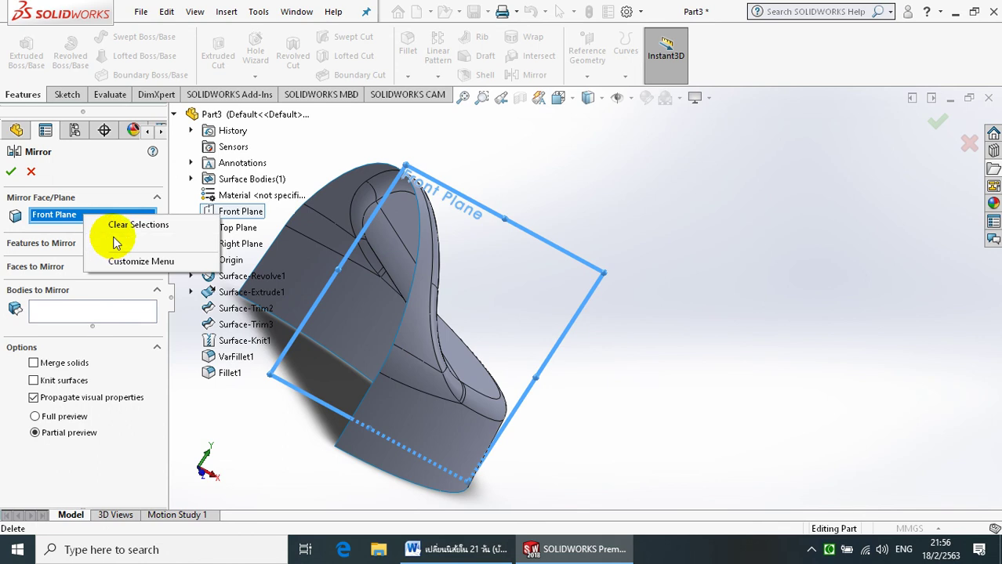
left_click(118, 243)
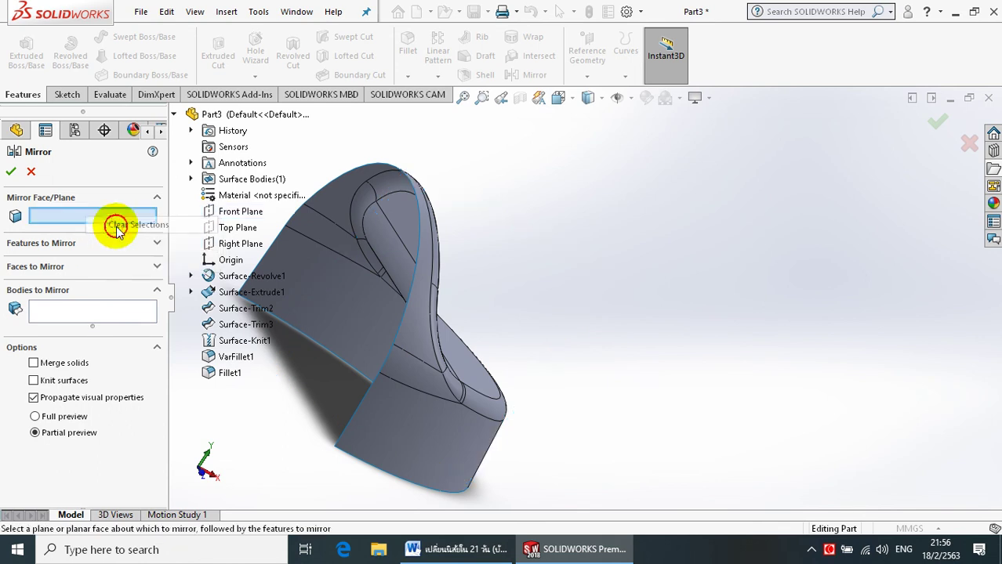
left_click(223, 251)
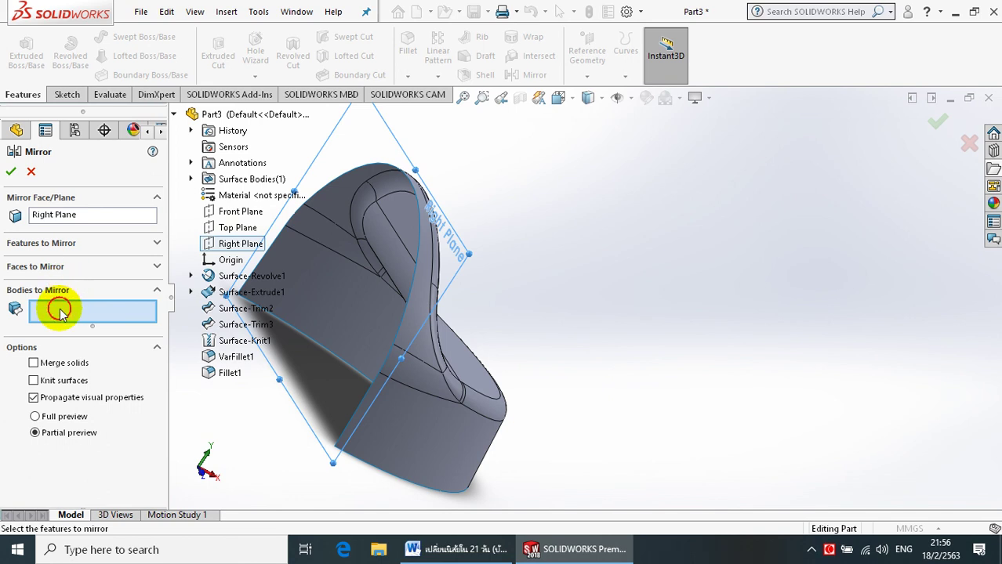
Step: Mirror the Fillet1 surface body to create the other half as Mirror1
left_click(421, 433)
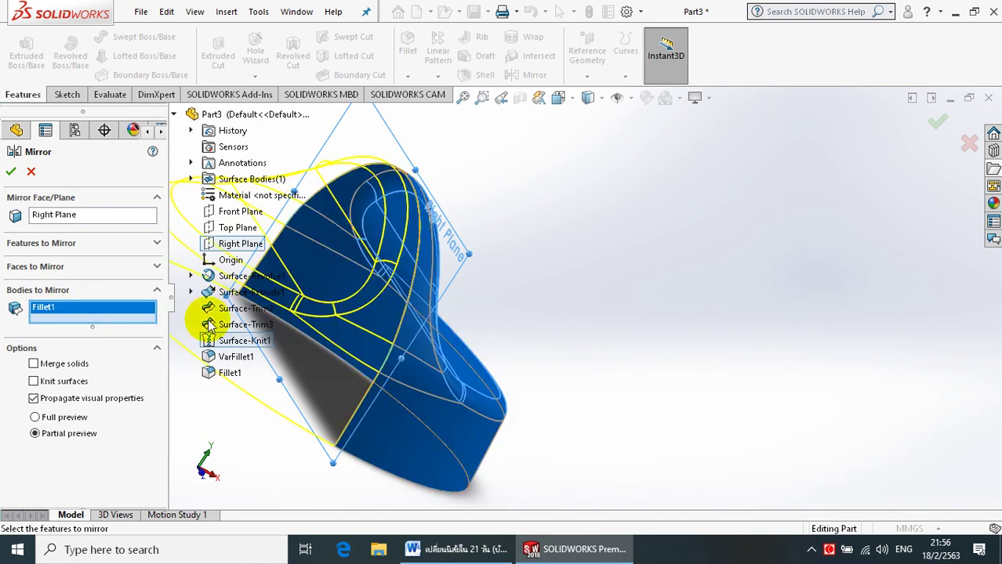
left_click(9, 172)
scroll(699, 277, "down", 3)
scroll(714, 281, "up", 2)
scroll(695, 286, "up", 2)
middle_click_drag(244, 296, 380, 235)
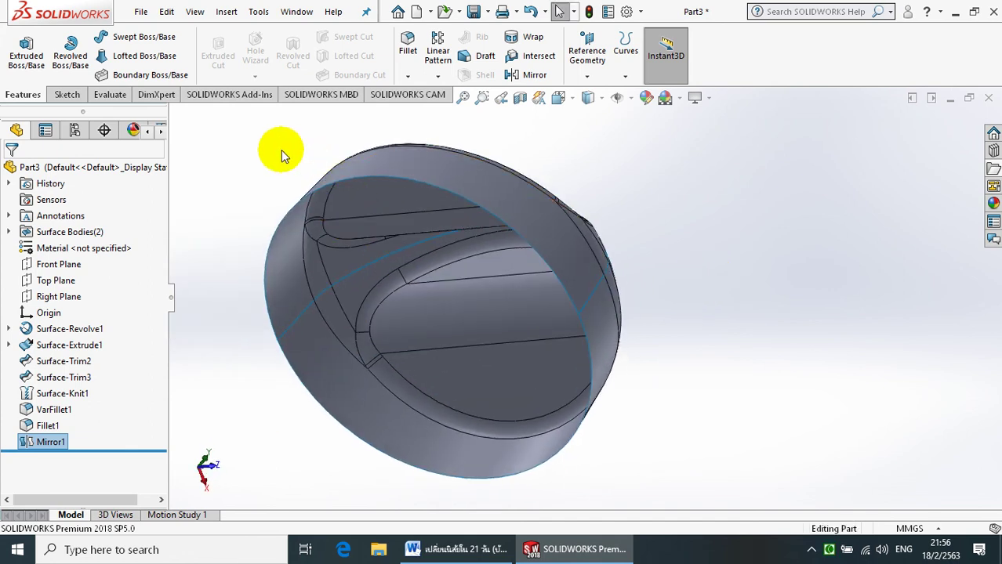
scroll(279, 150, "down", 2)
Step: Knit Mirror1 and Fillet1 into one body, Surface-Knit2
left_click(230, 14)
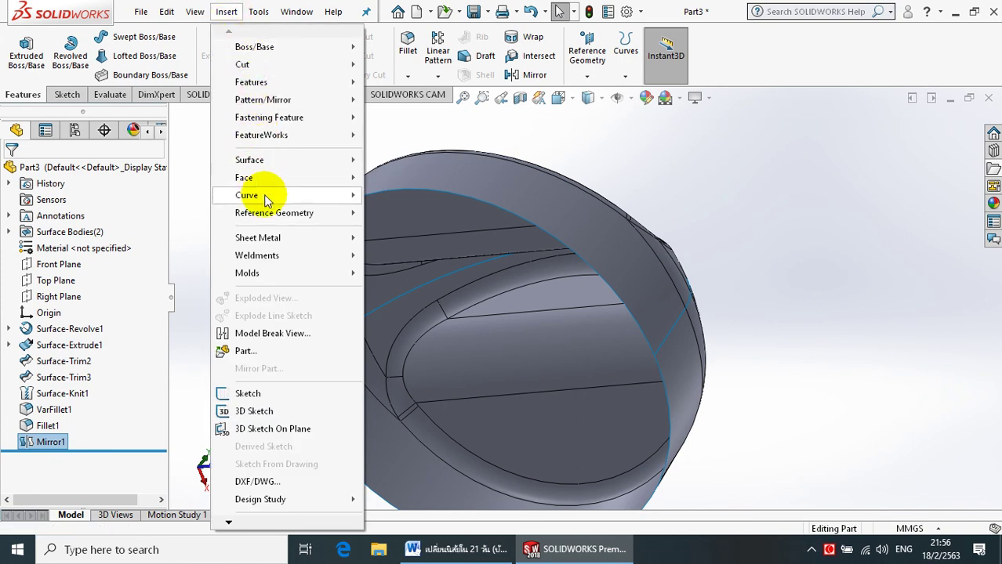
mouse_move(250, 160)
left_click(420, 494)
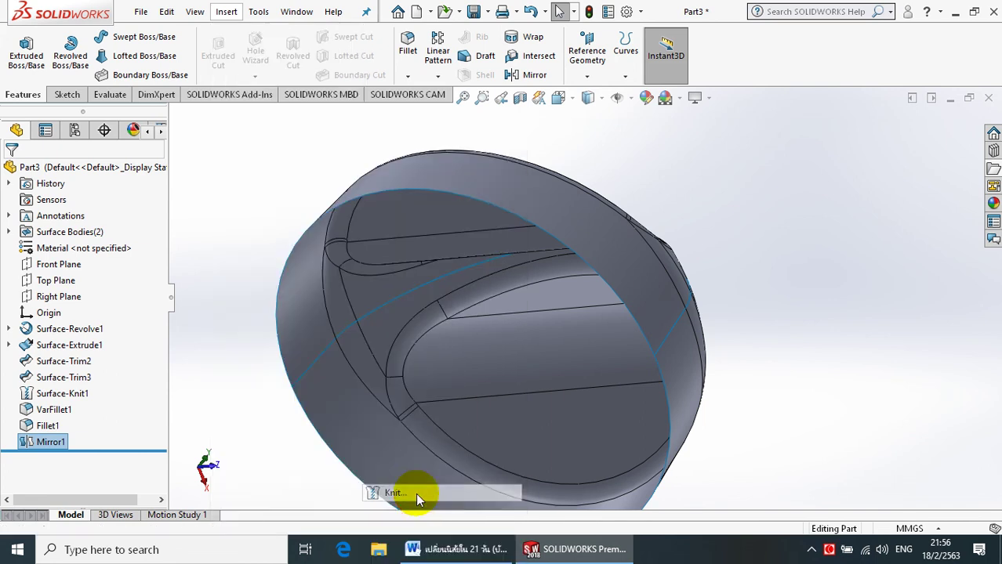
left_click(357, 400)
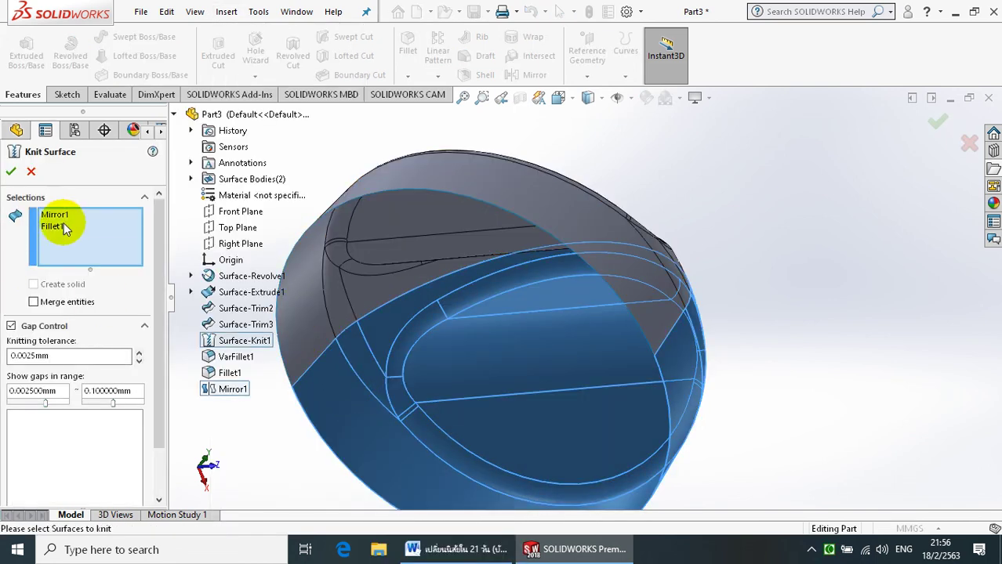
left_click(11, 171)
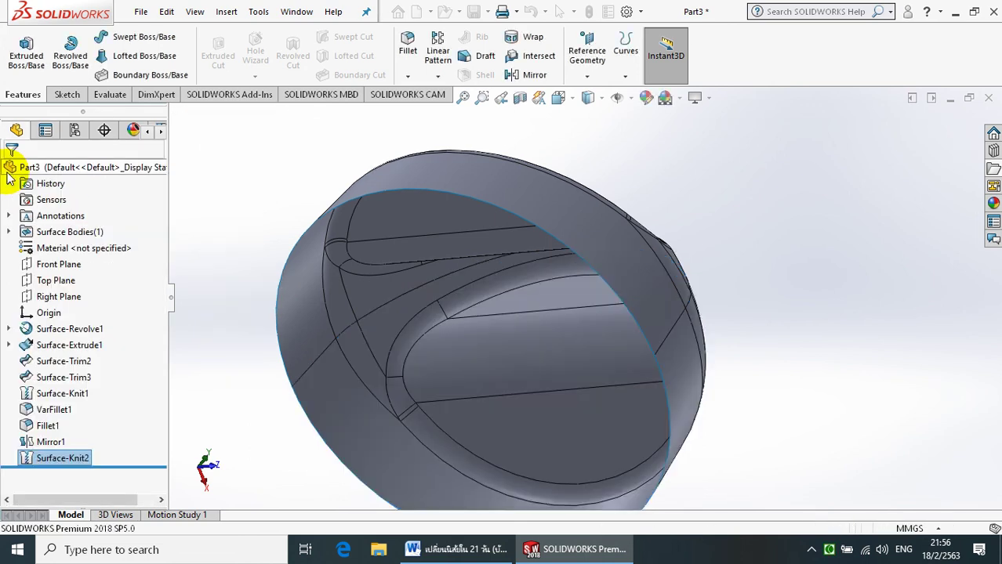
Step: Thicken Surface-Knit2 by 4 mm toward the inside to create the solid Thicken1
left_click(225, 11)
mouse_move(255, 47)
left_click(441, 141)
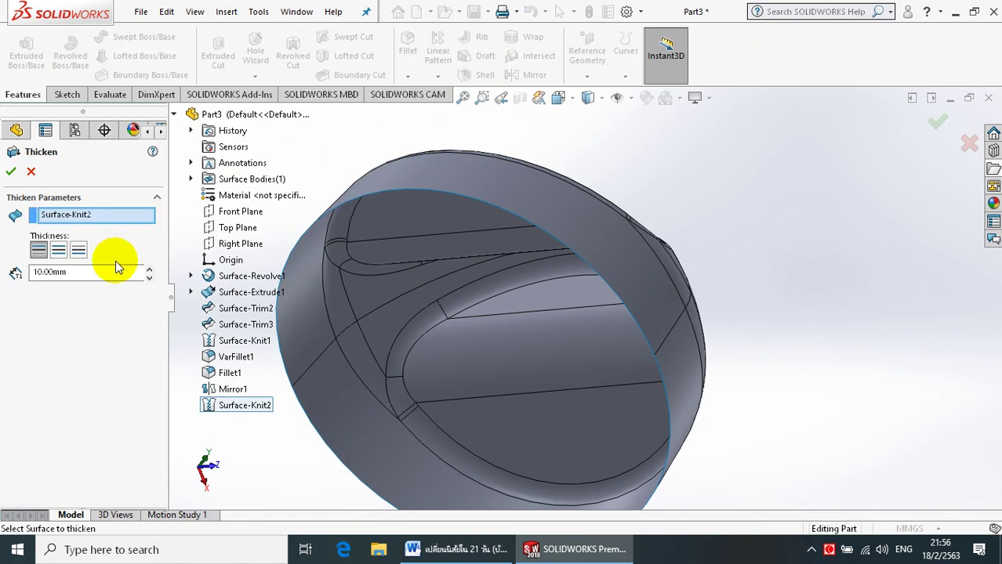
left_click_drag(81, 274, 16, 278)
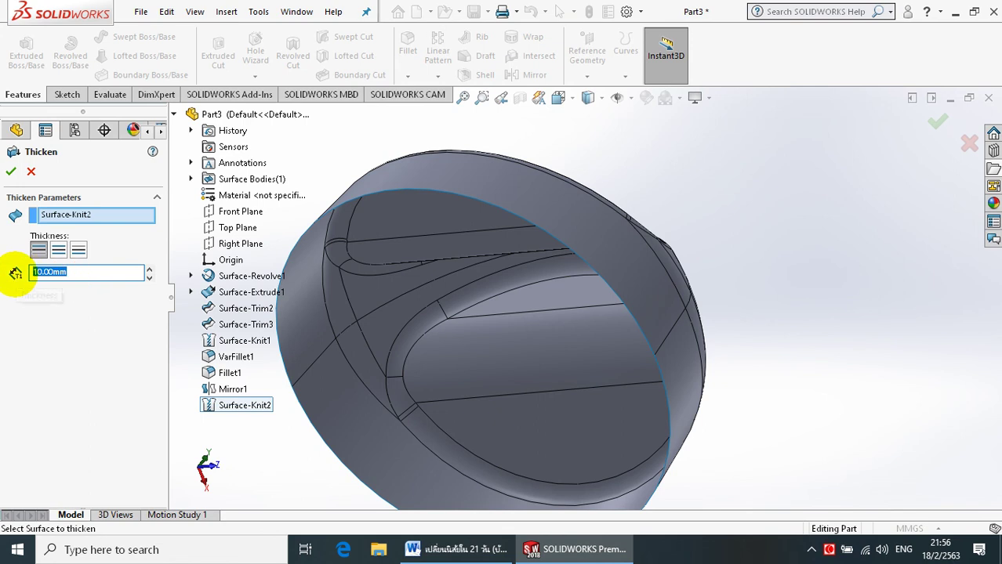
type("4")
key("Return")
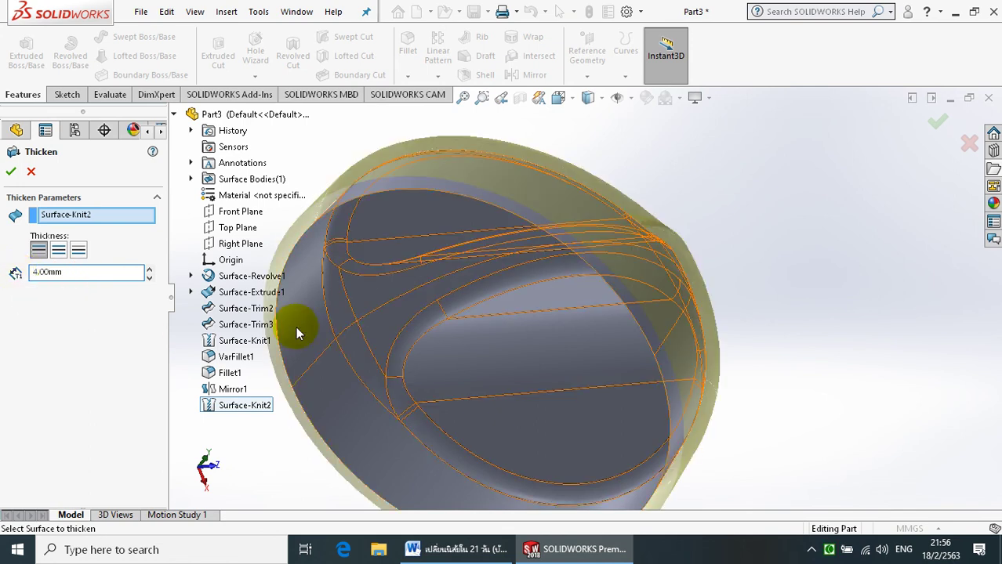
left_click(78, 251)
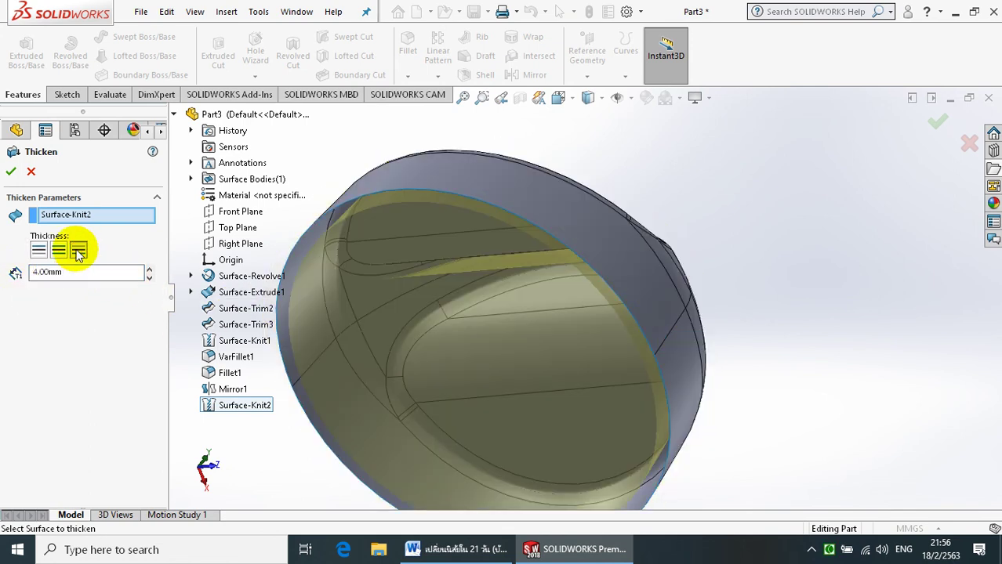
left_click(9, 172)
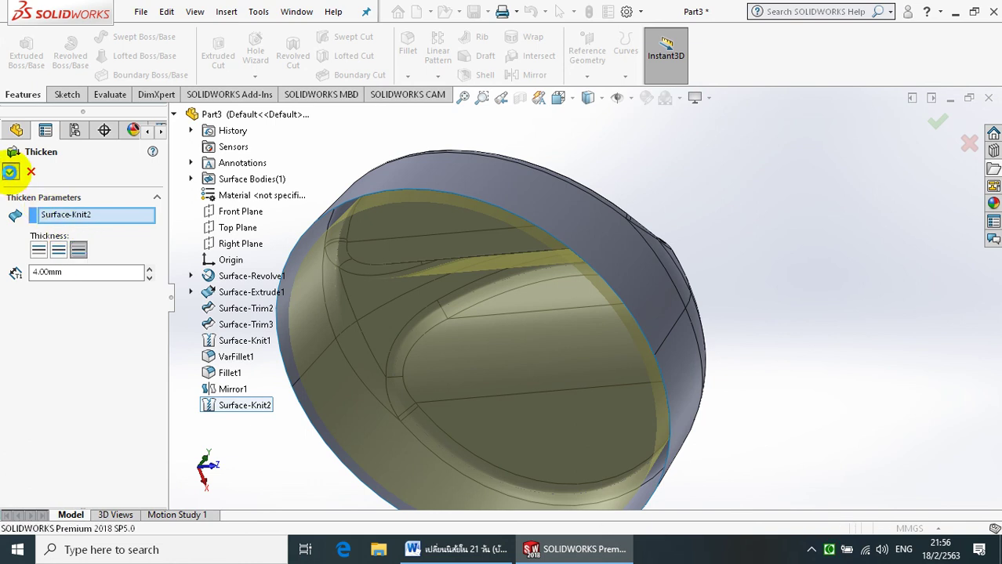
mouse_move(449, 292)
middle_mouse_down()
mouse_move(519, 262)
mouse_move(733, 112)
middle_mouse_up()
mouse_move(498, 415)
middle_mouse_down()
mouse_move(600, 50)
mouse_move(400, 429)
mouse_move(462, 403)
mouse_move(566, 302)
mouse_move(575, 257)
mouse_move(511, 377)
middle_mouse_up()
scroll(398, 437, "down", 3)
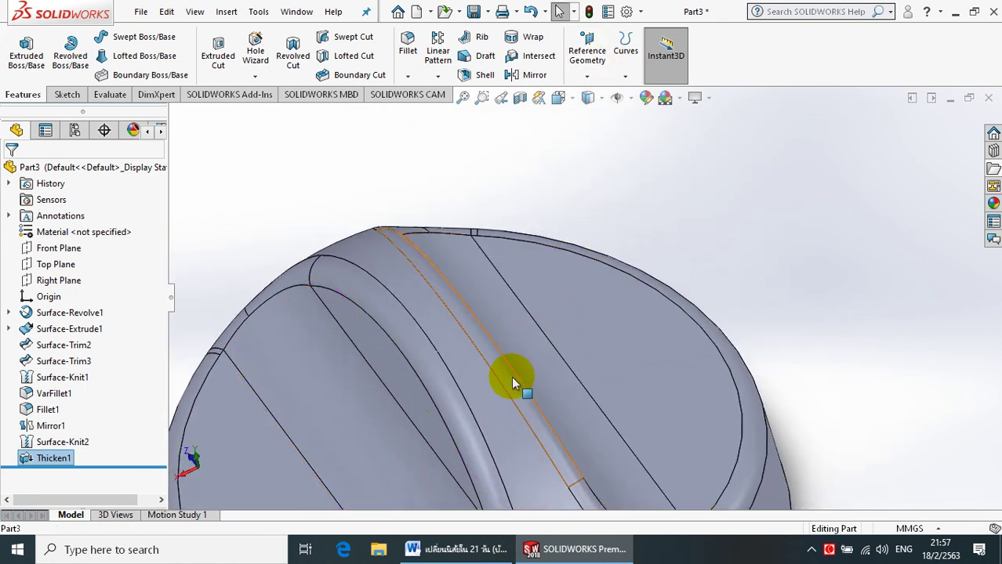